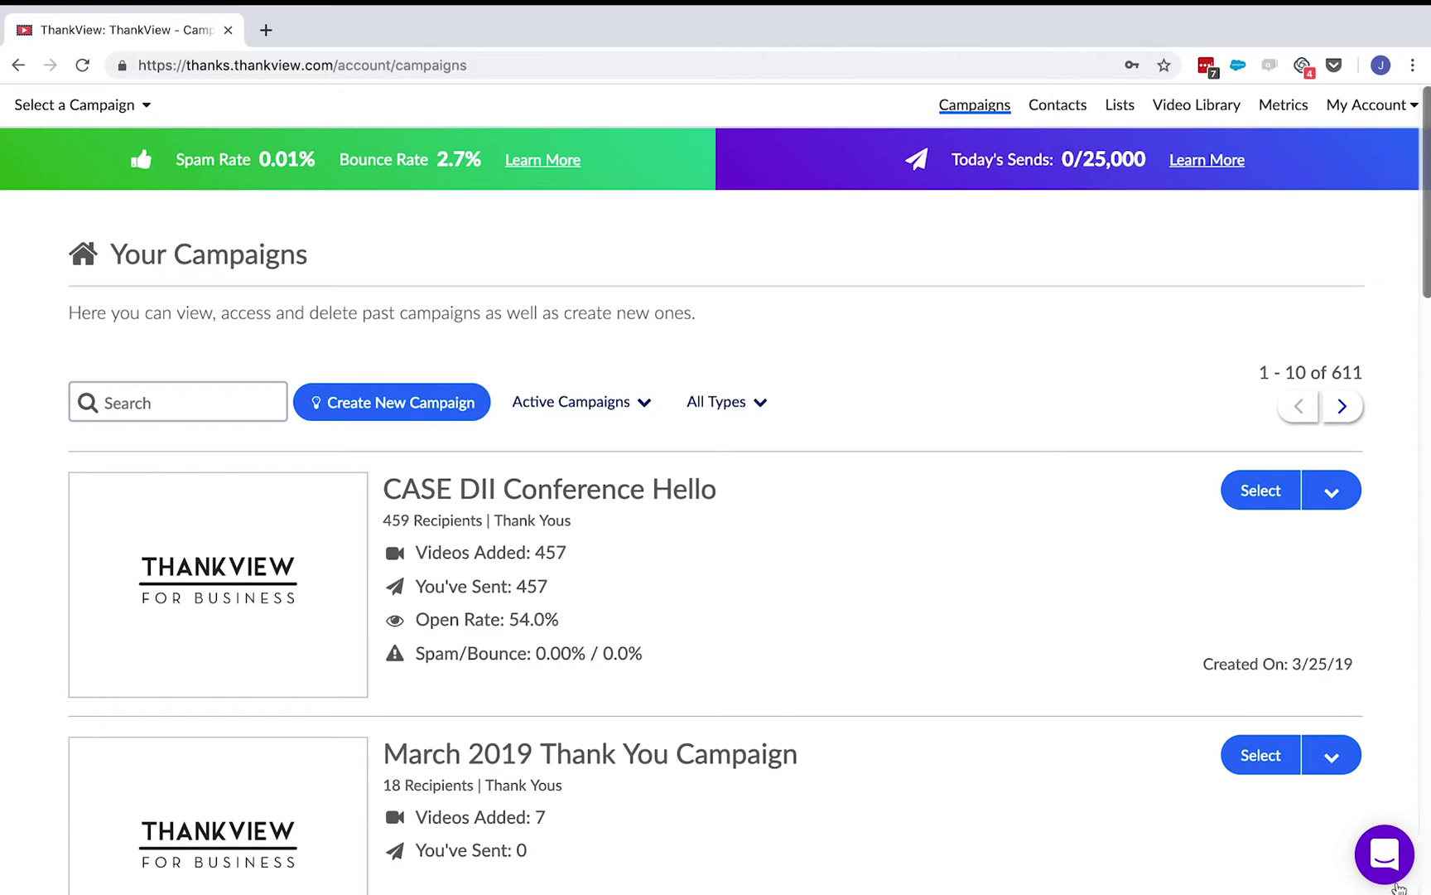
- Show the Active, Archived and Deleted options of the campaign status filter
{"action": "left_click", "coordinate": [638, 402]}
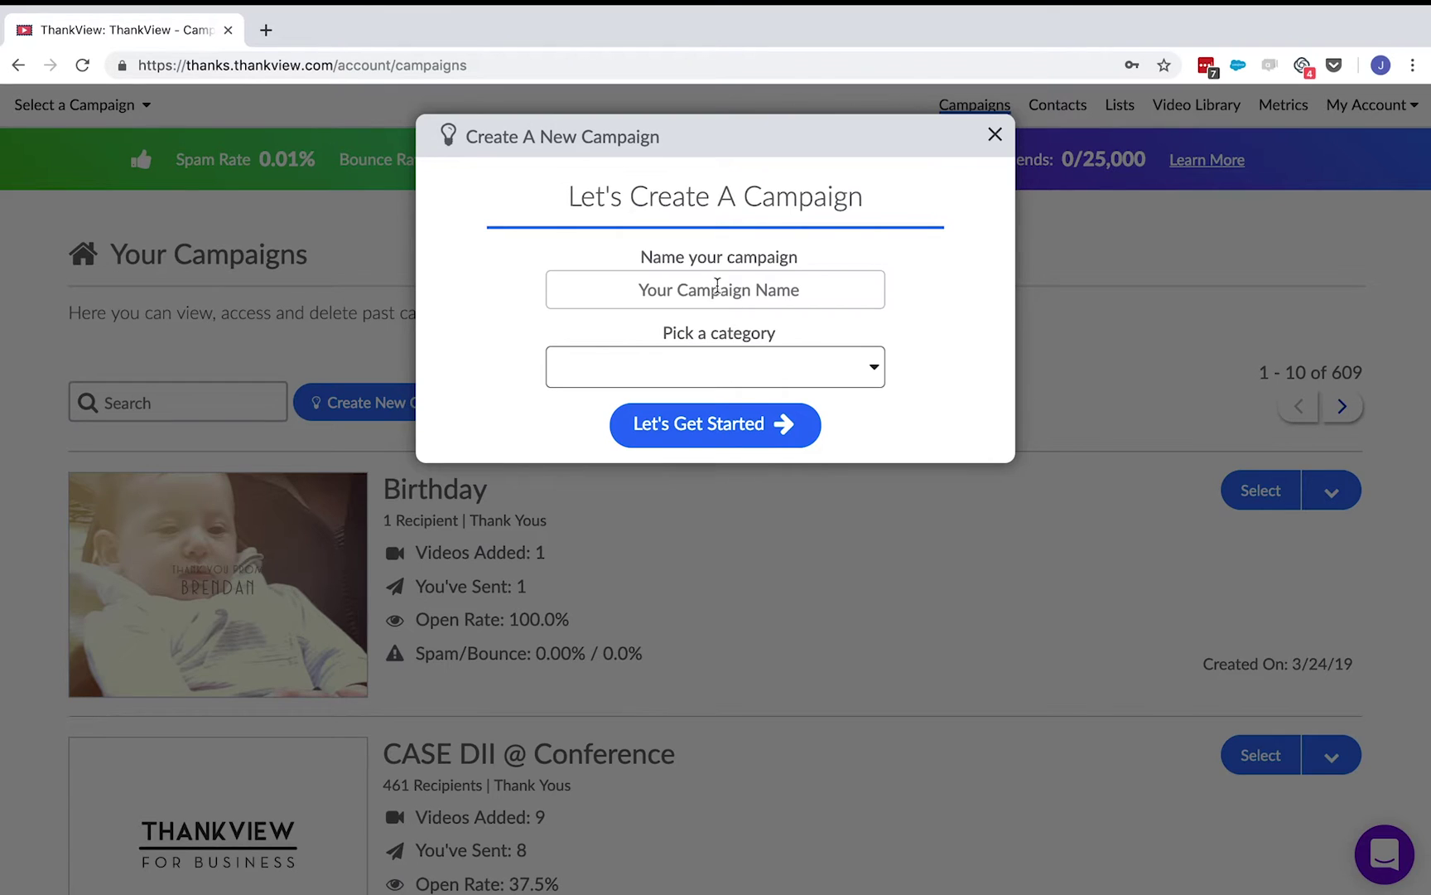
- Create the Thank Yous campaign 'March 2019 Thank You Campaign' and begin adding recipients
{"action": "left_click", "coordinate": [718, 284]}
{"action": "type", "text": "March 2019"}
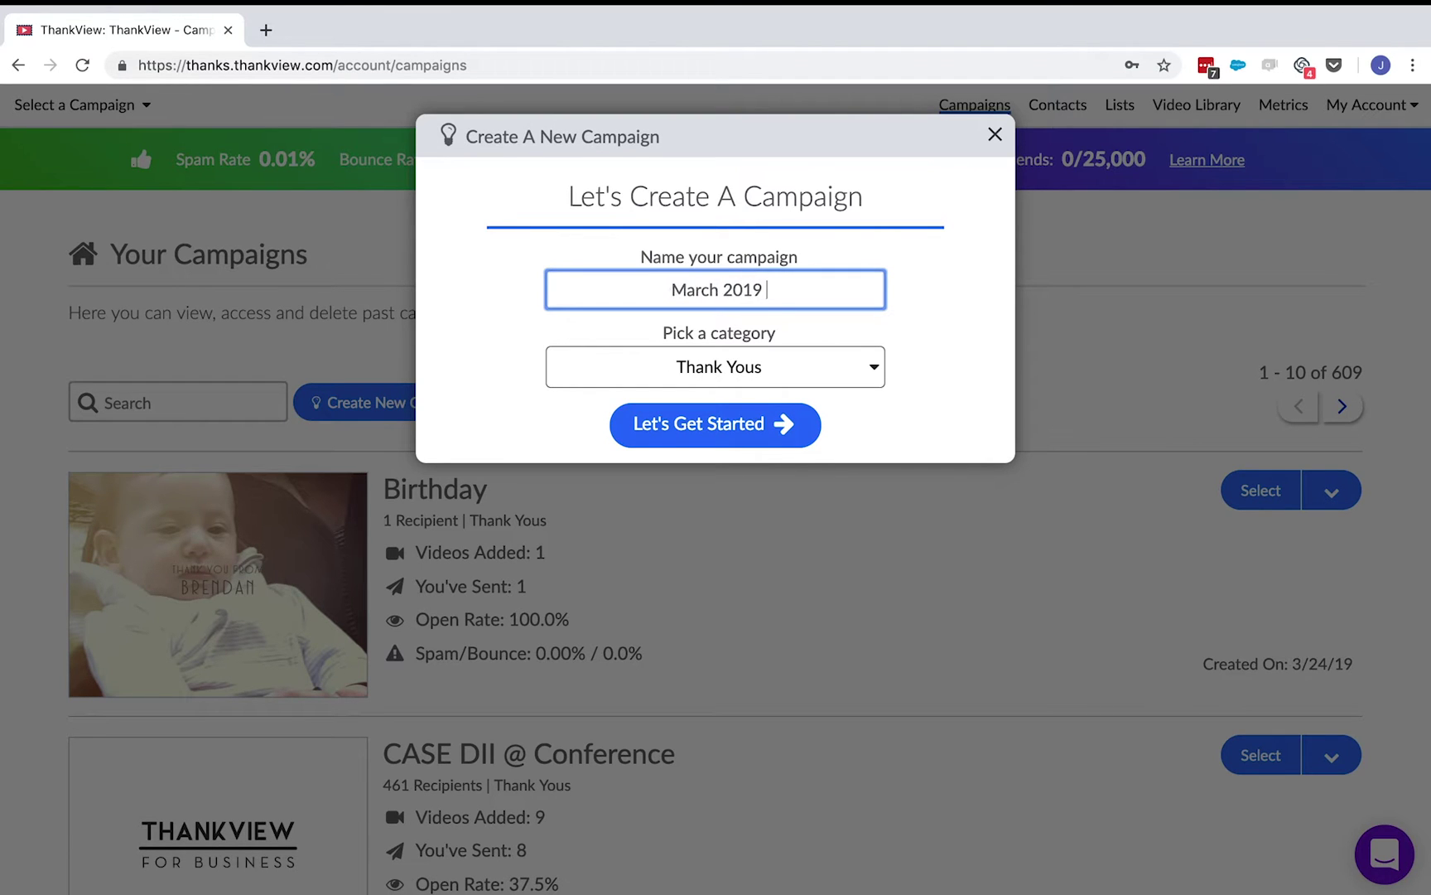
{"action": "type", "text": " Thank You Campai"}
{"action": "left_click", "coordinate": [877, 377]}
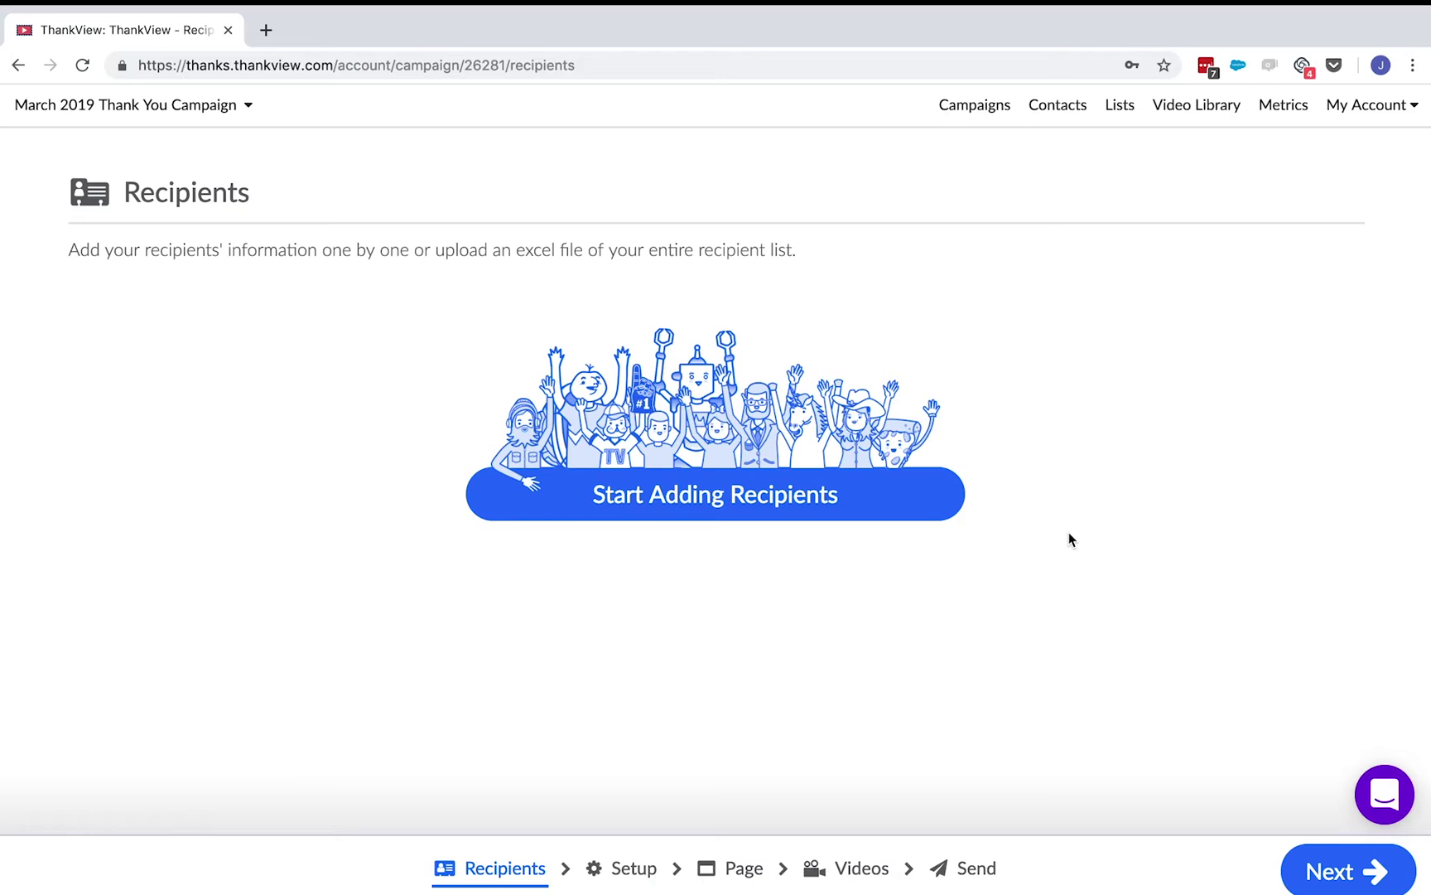
{"action": "left_click", "coordinate": [934, 499]}
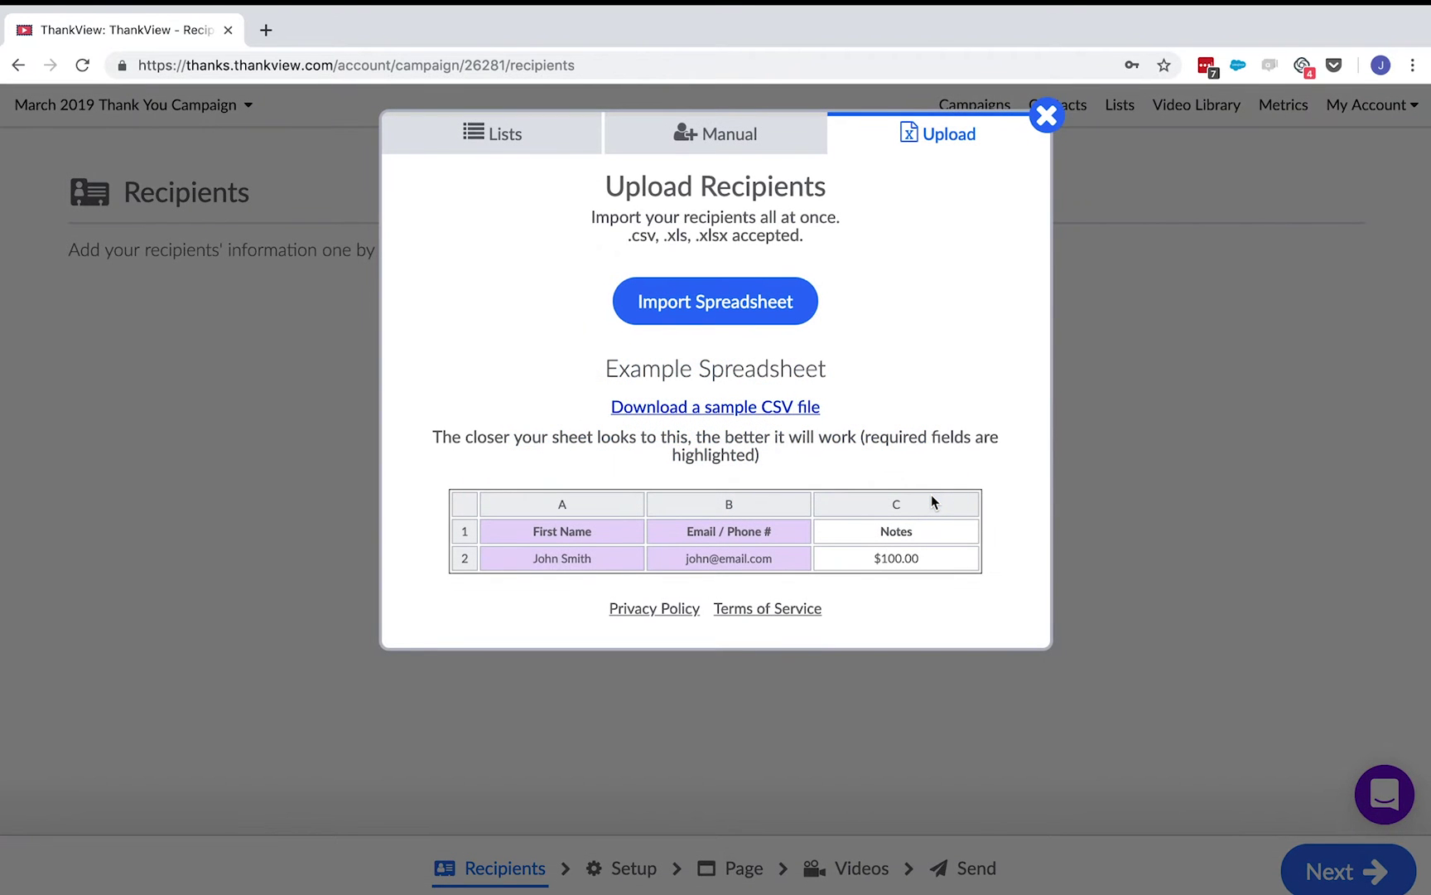
- Load the recipient CSV spreadsheet into the Match Columns import view
{"action": "left_click", "coordinate": [810, 315]}
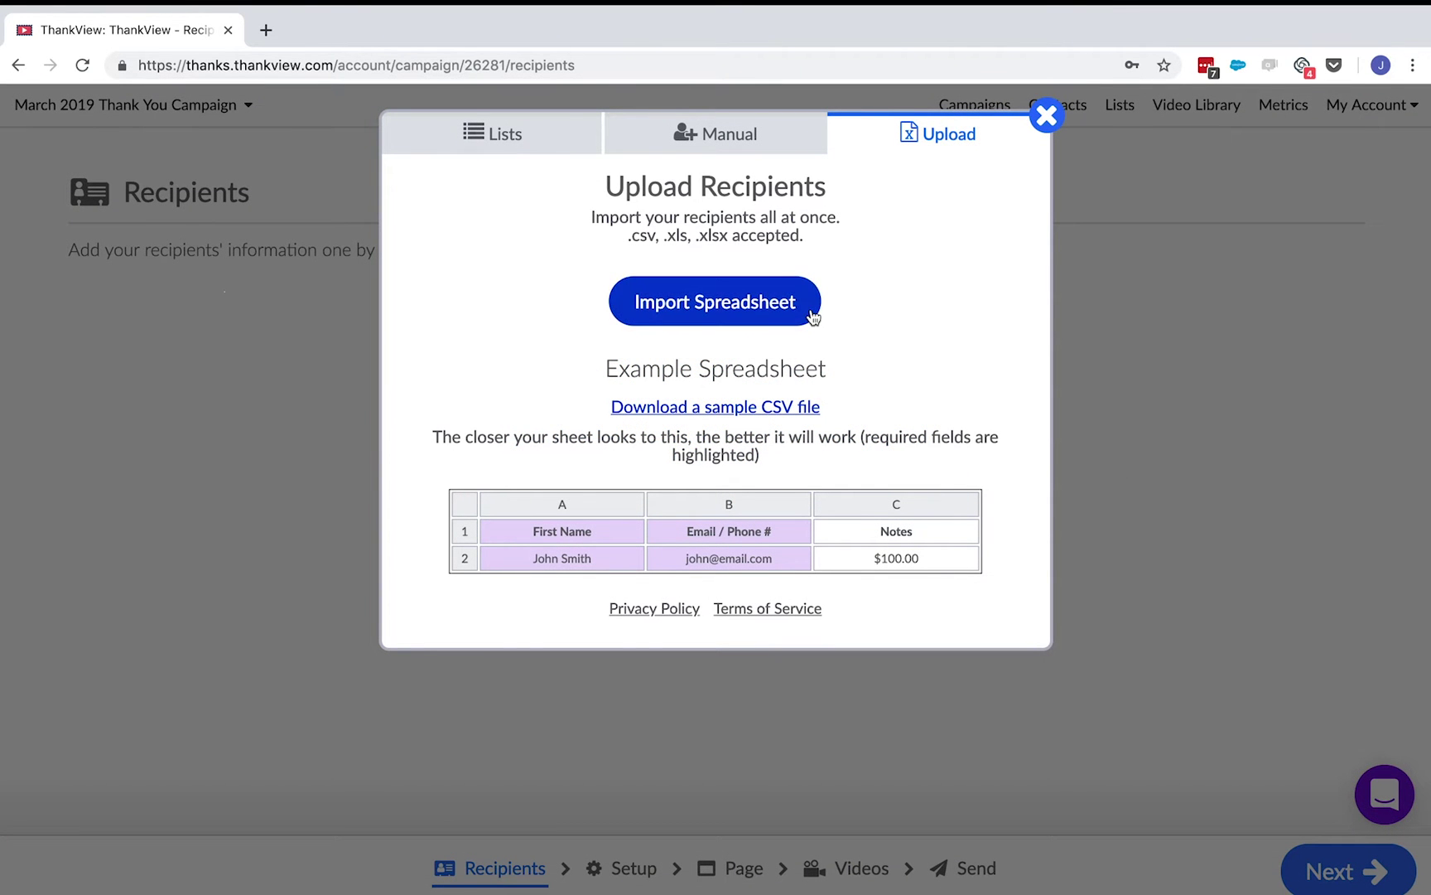
{"action": "left_click", "coordinate": [1064, 449]}
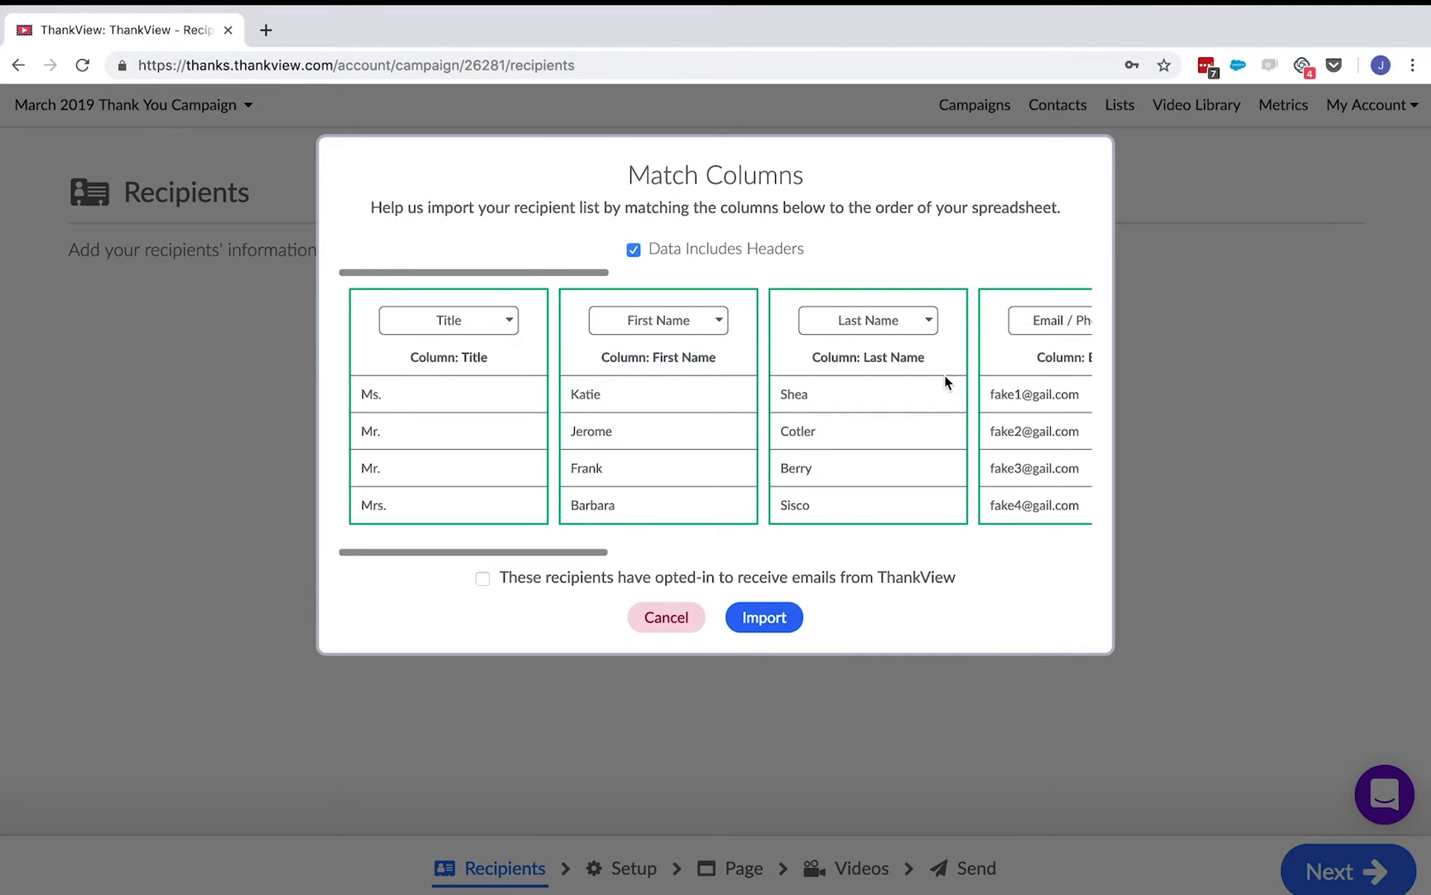
{"action": "scroll", "coordinate": [947, 382], "scroll_direction": "right", "scroll_amount": 5}
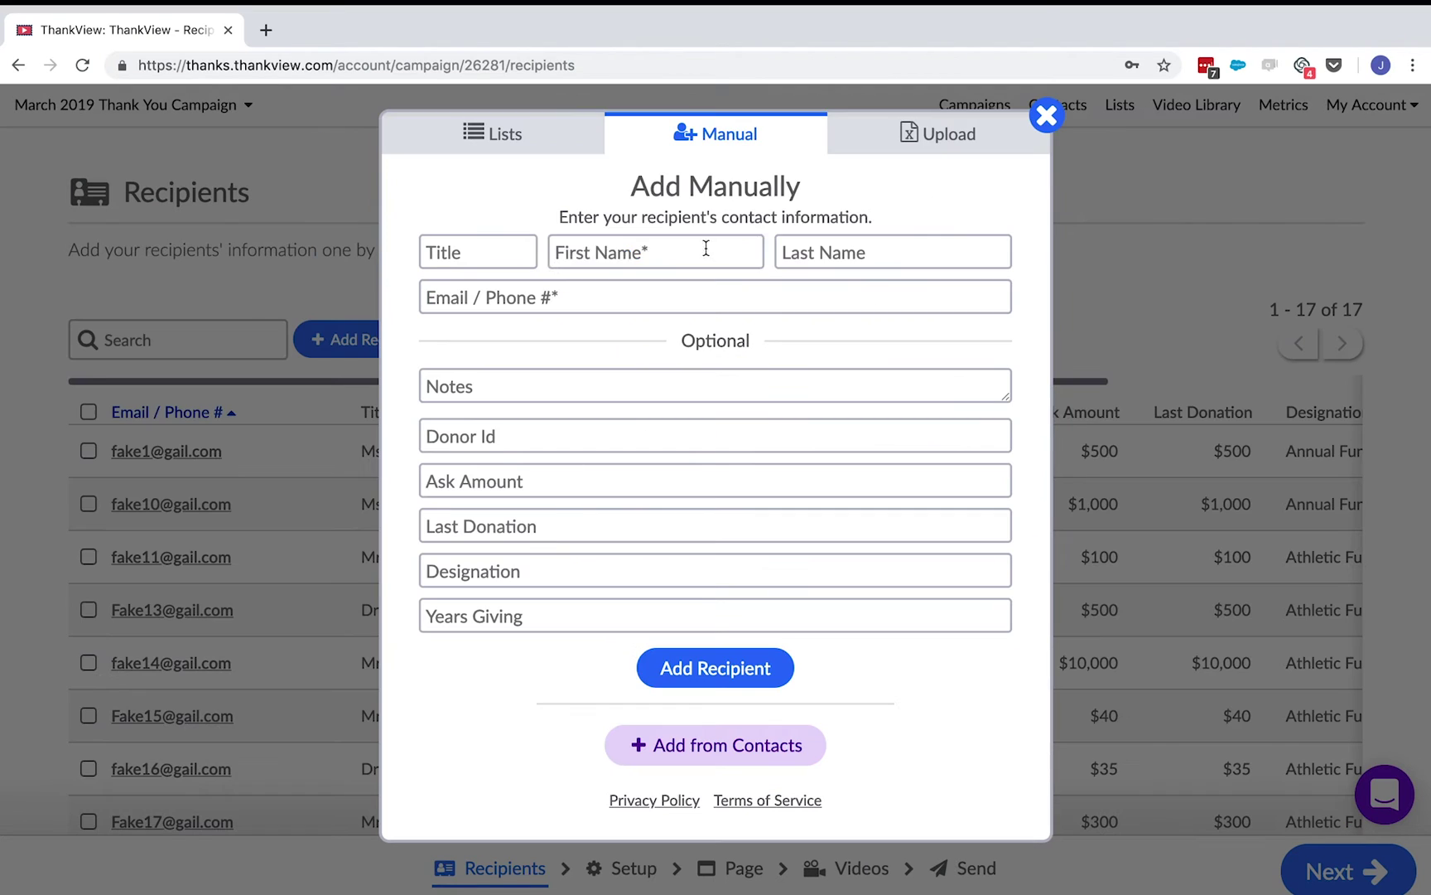
- Enter the new recipient's first and last name, e-mail address and the note 'Founding Father'
{"action": "left_click", "coordinate": [705, 246]}
{"action": "type", "text": "Be"}
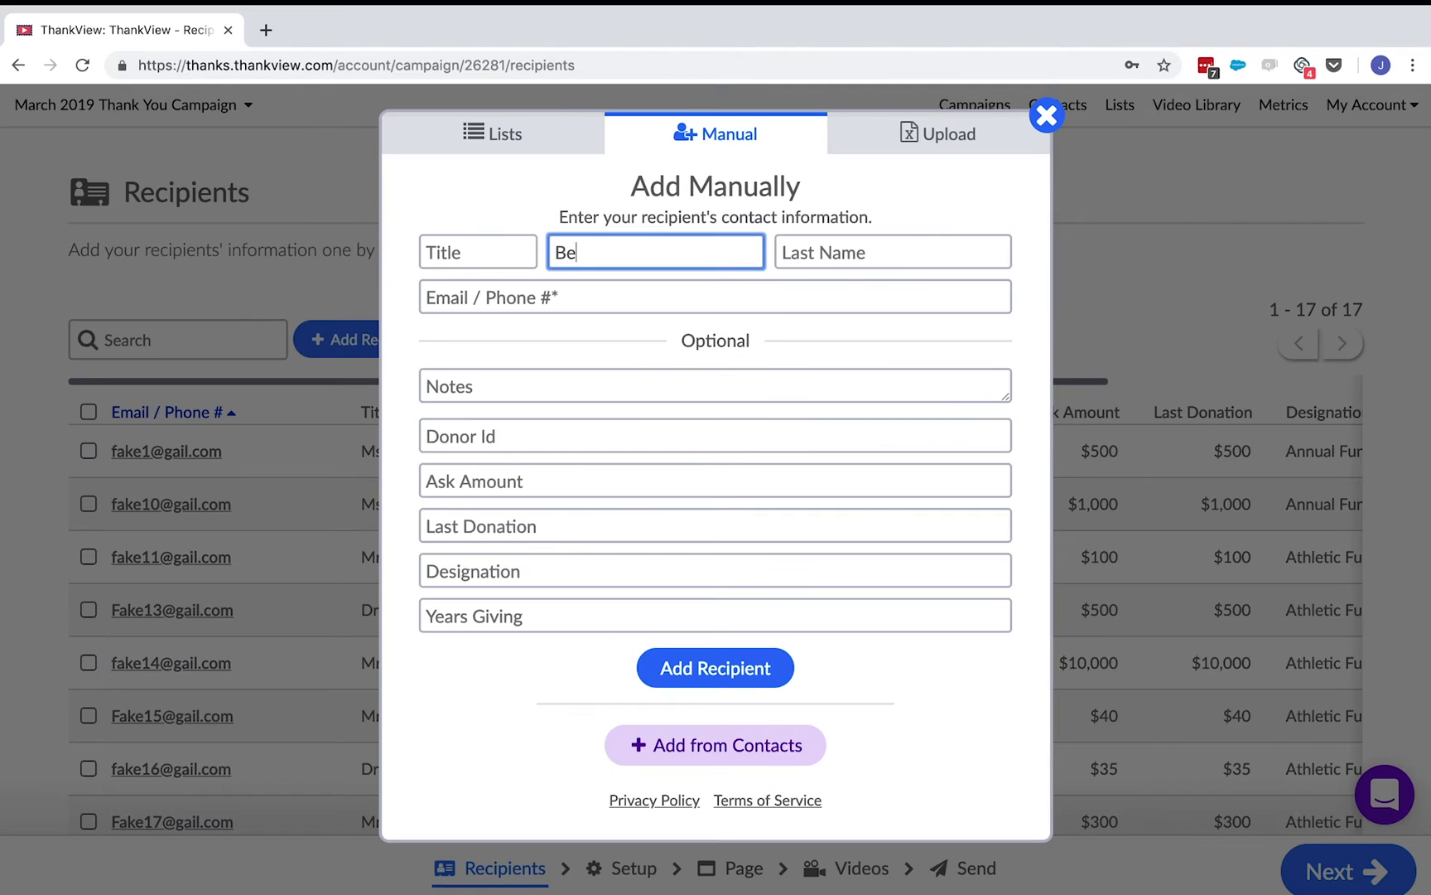
{"action": "type", "text": "njamin"}
{"action": "key", "text": "Tab"}
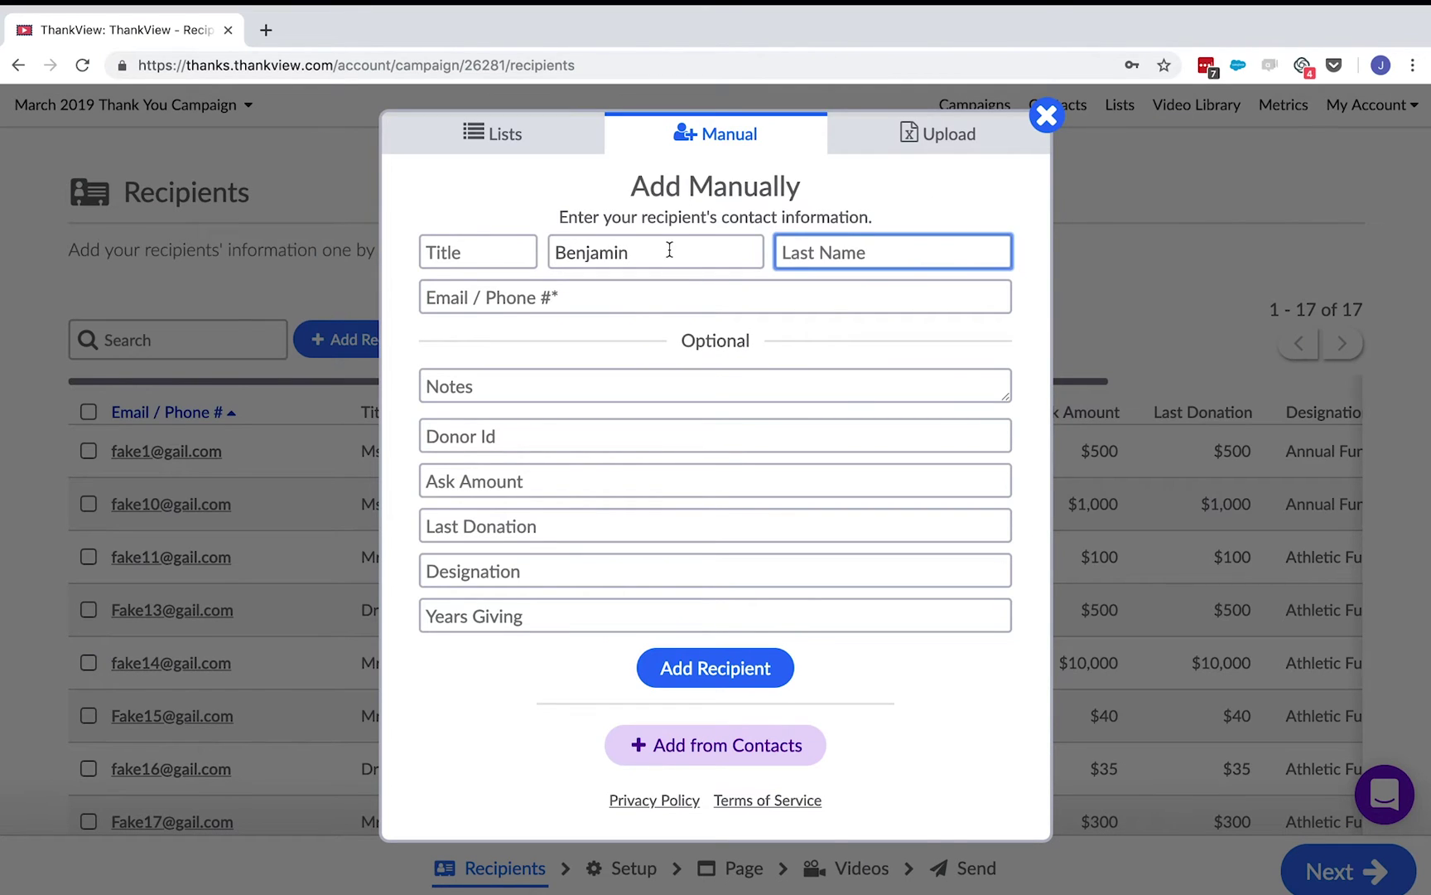
{"action": "type", "text": "Franklin"}
{"action": "key", "text": "Tab"}
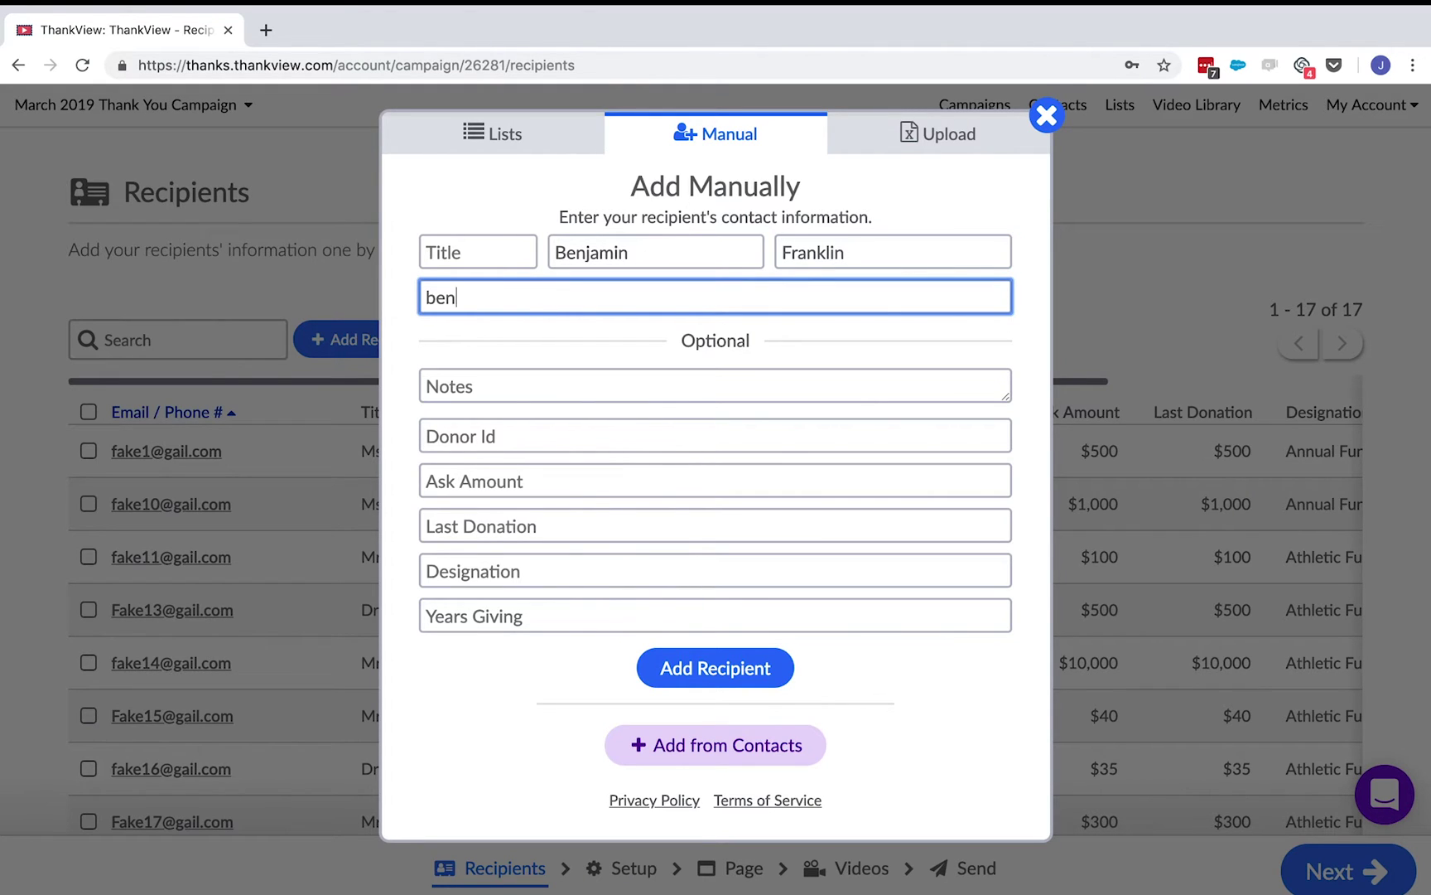
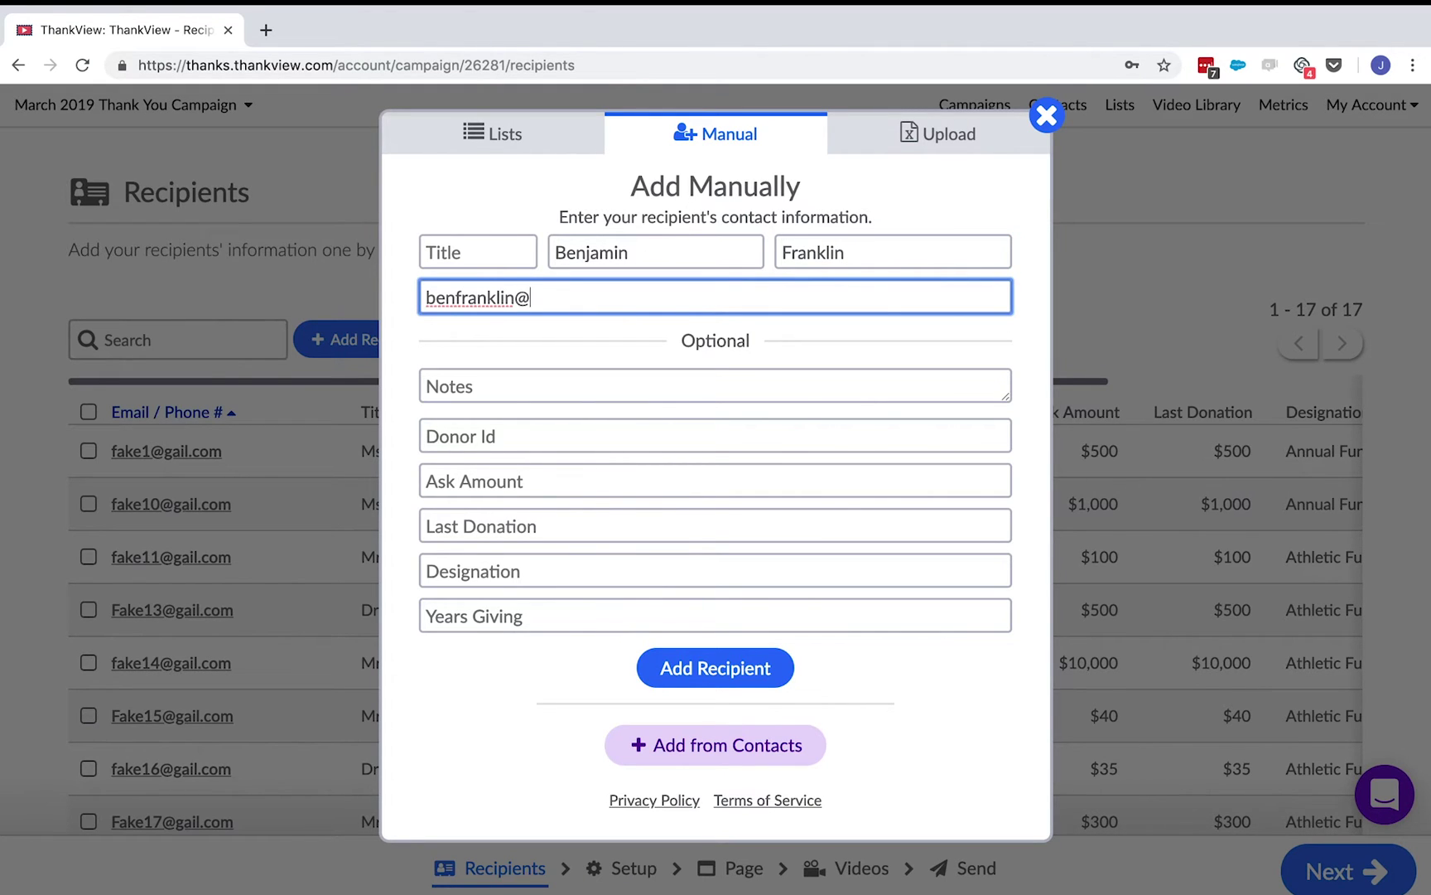
{"action": "key", "text": "Tab"}
{"action": "type", "text": "Founding Father"}
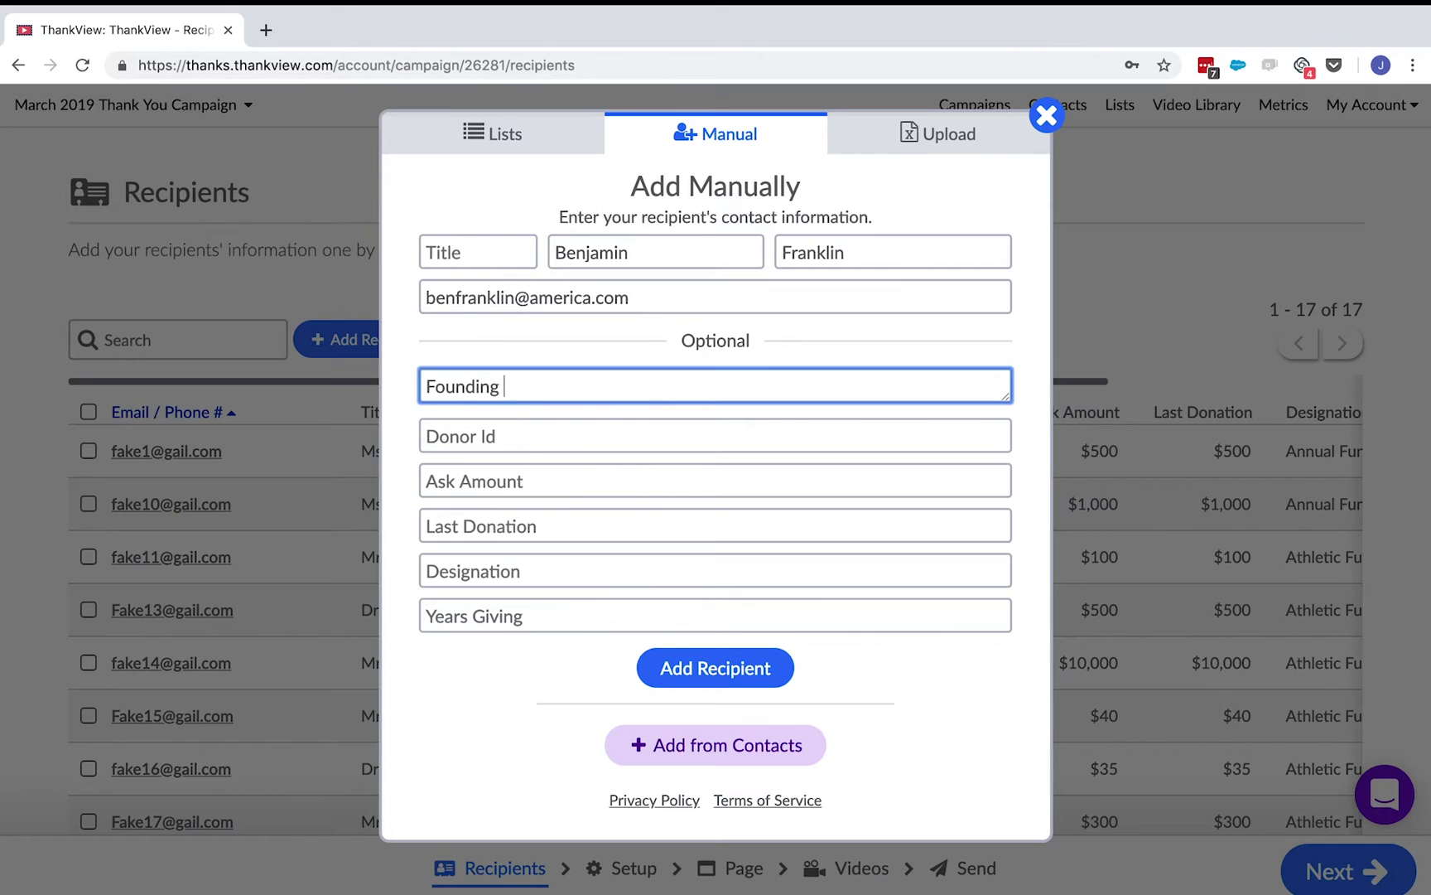
- Fill in the recipient's donor ID, ask amount 17.76, last donation 13 and designation Independence Fund
{"action": "key", "text": "Tab"}
{"action": "type", "text": "767676"}
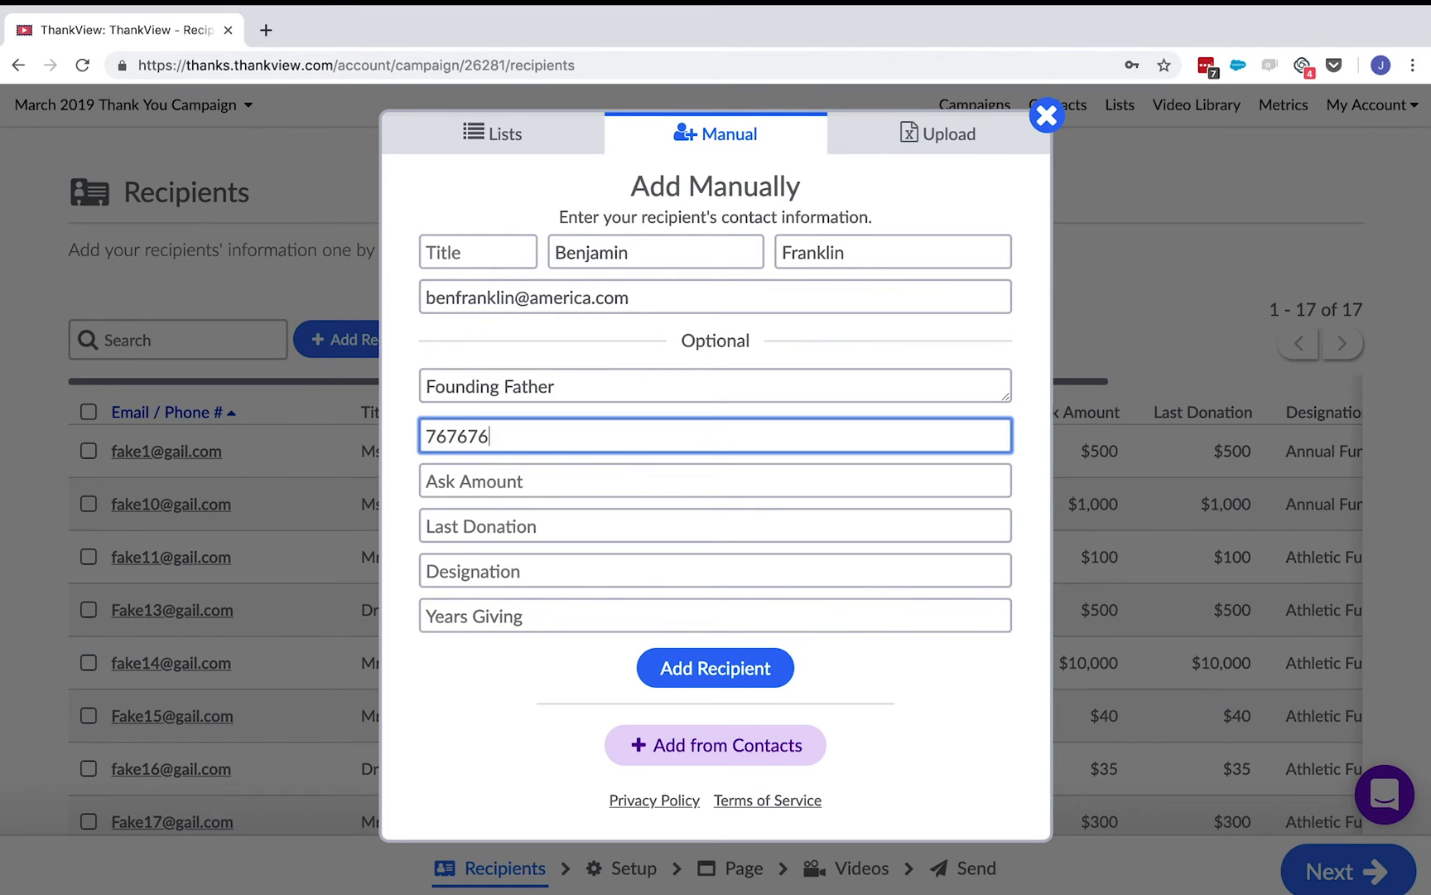
{"action": "key", "text": "Tab"}
{"action": "type", "text": "17.76"}
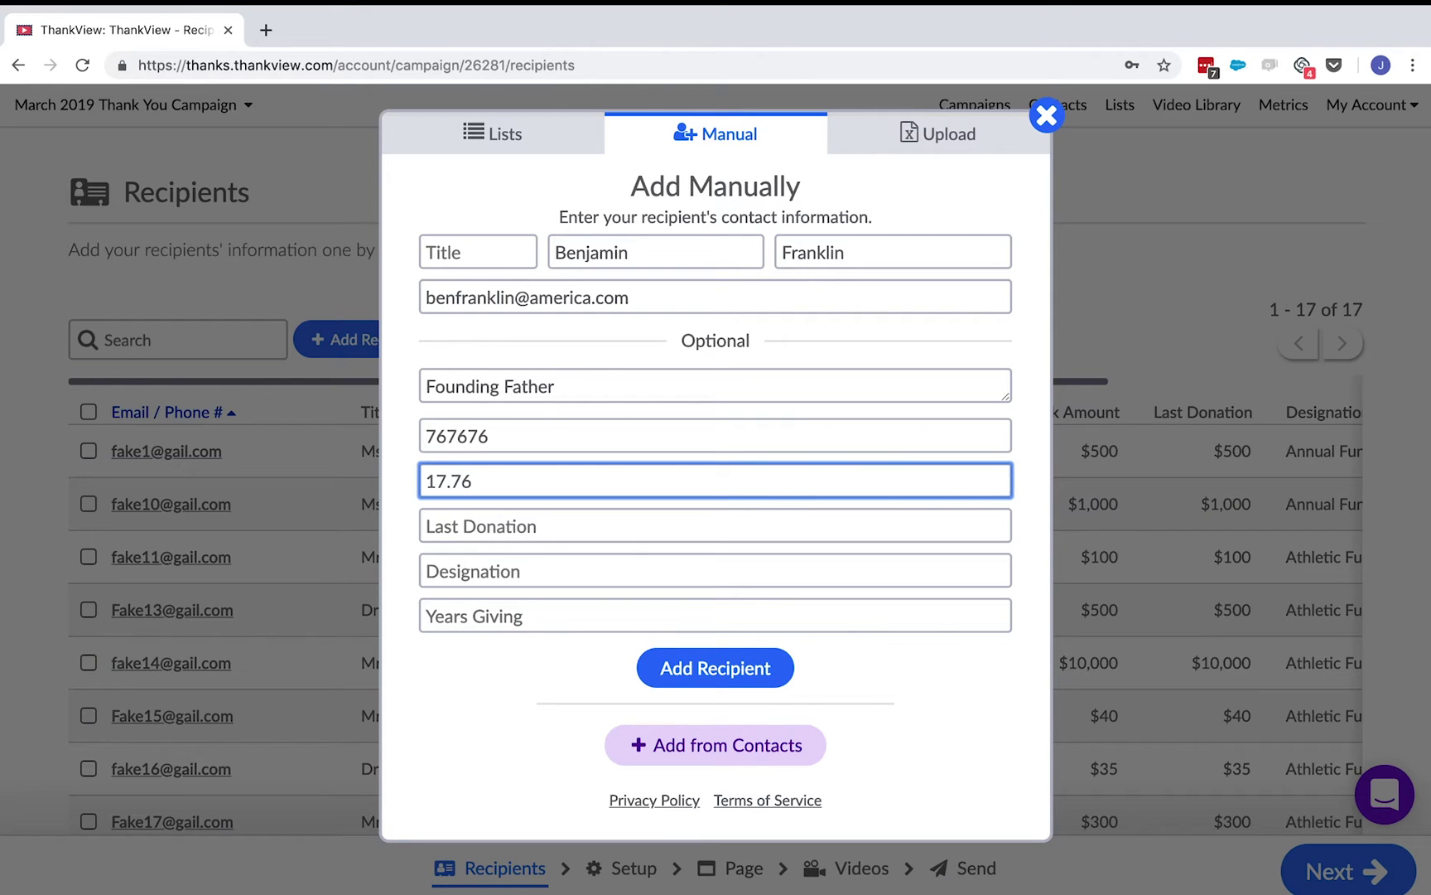
{"action": "key", "text": "Tab"}
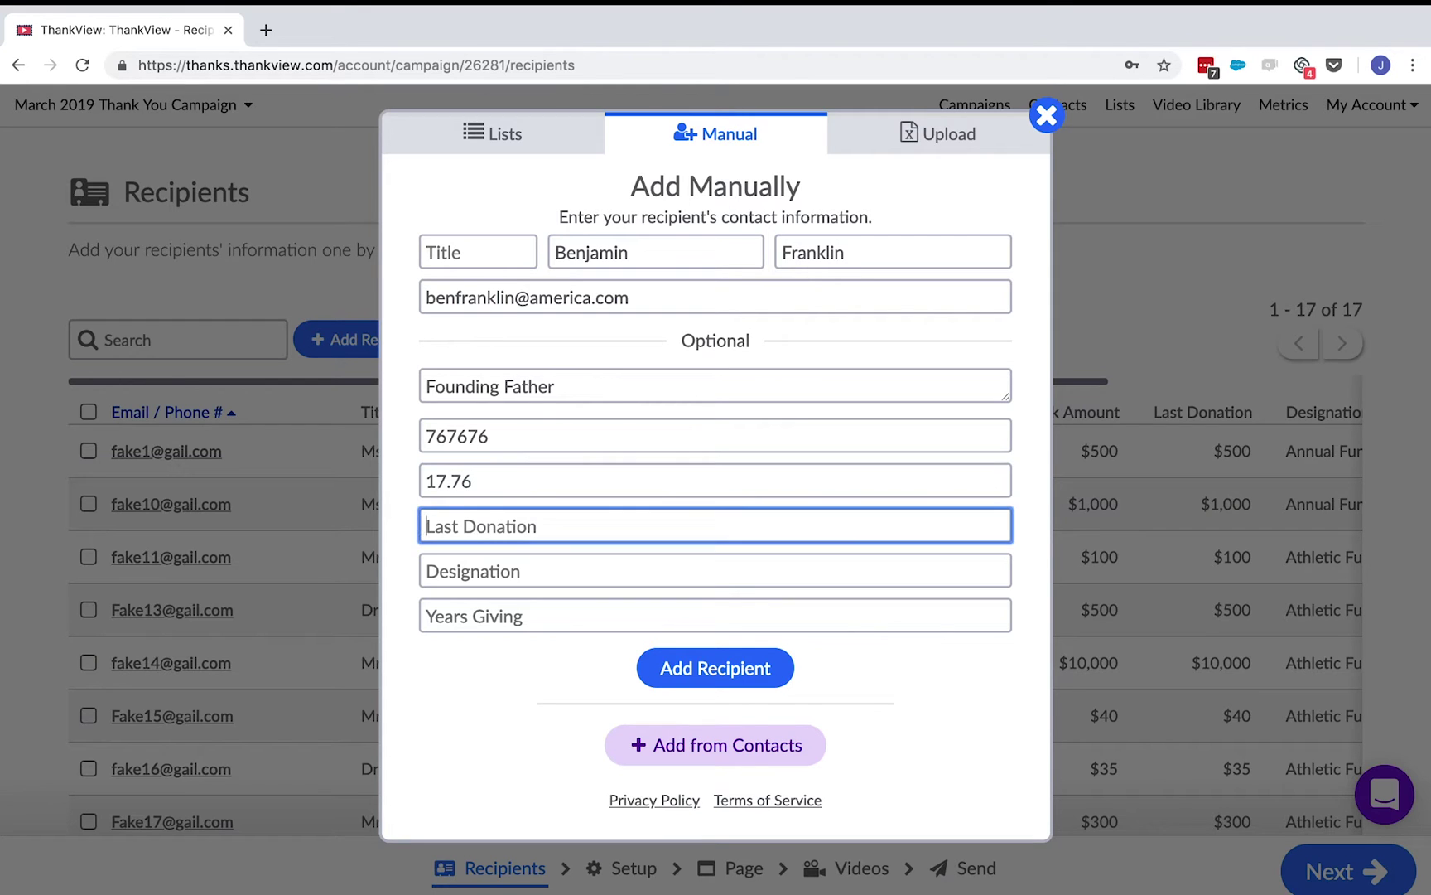
{"action": "type", "text": "13"}
{"action": "key", "text": "Tab"}
{"action": "type", "text": "Independence Fund"}
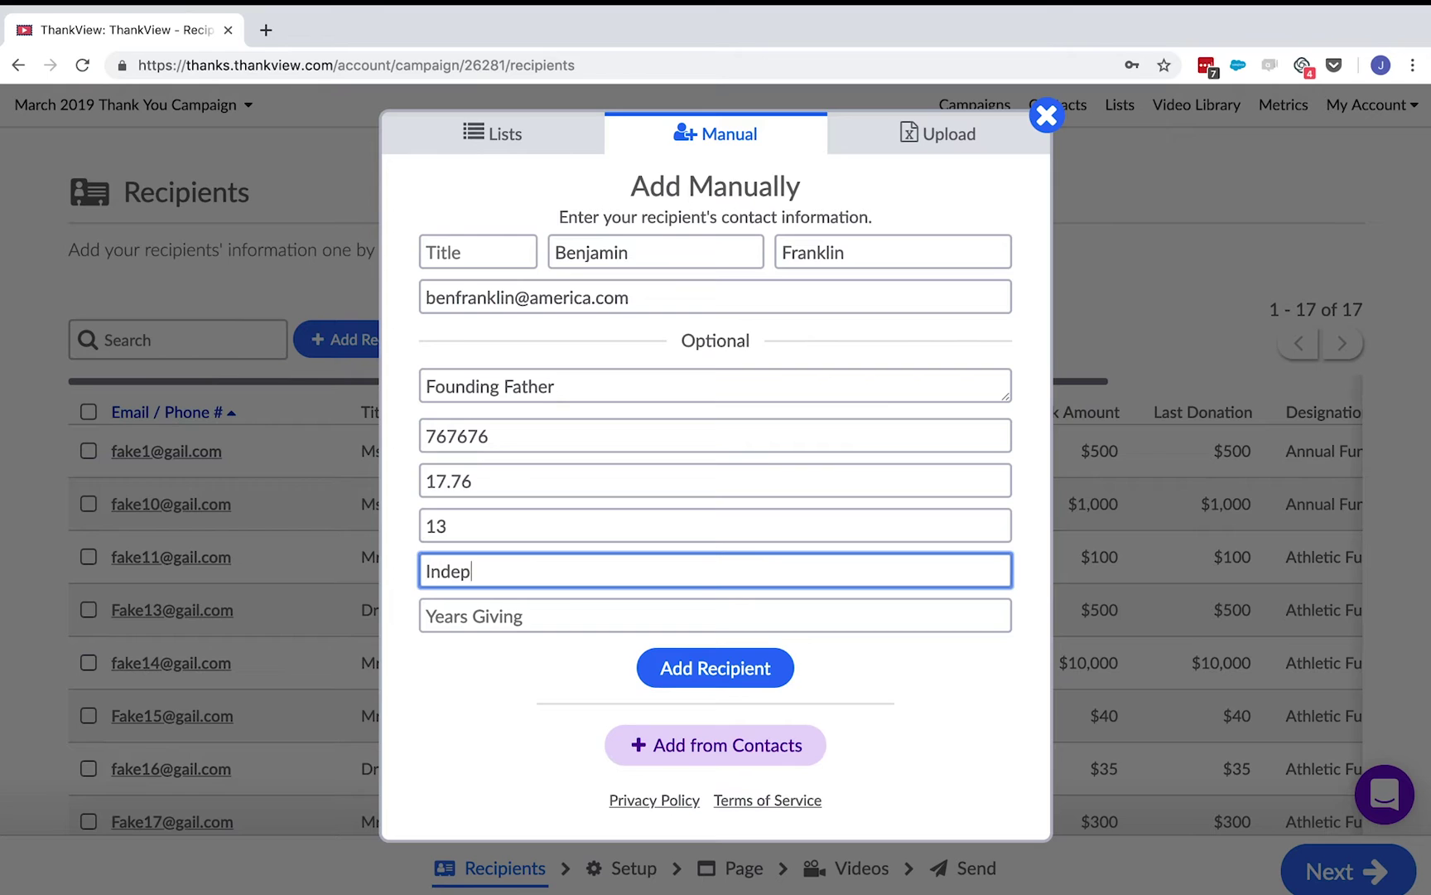
{"action": "key", "text": "Tab"}
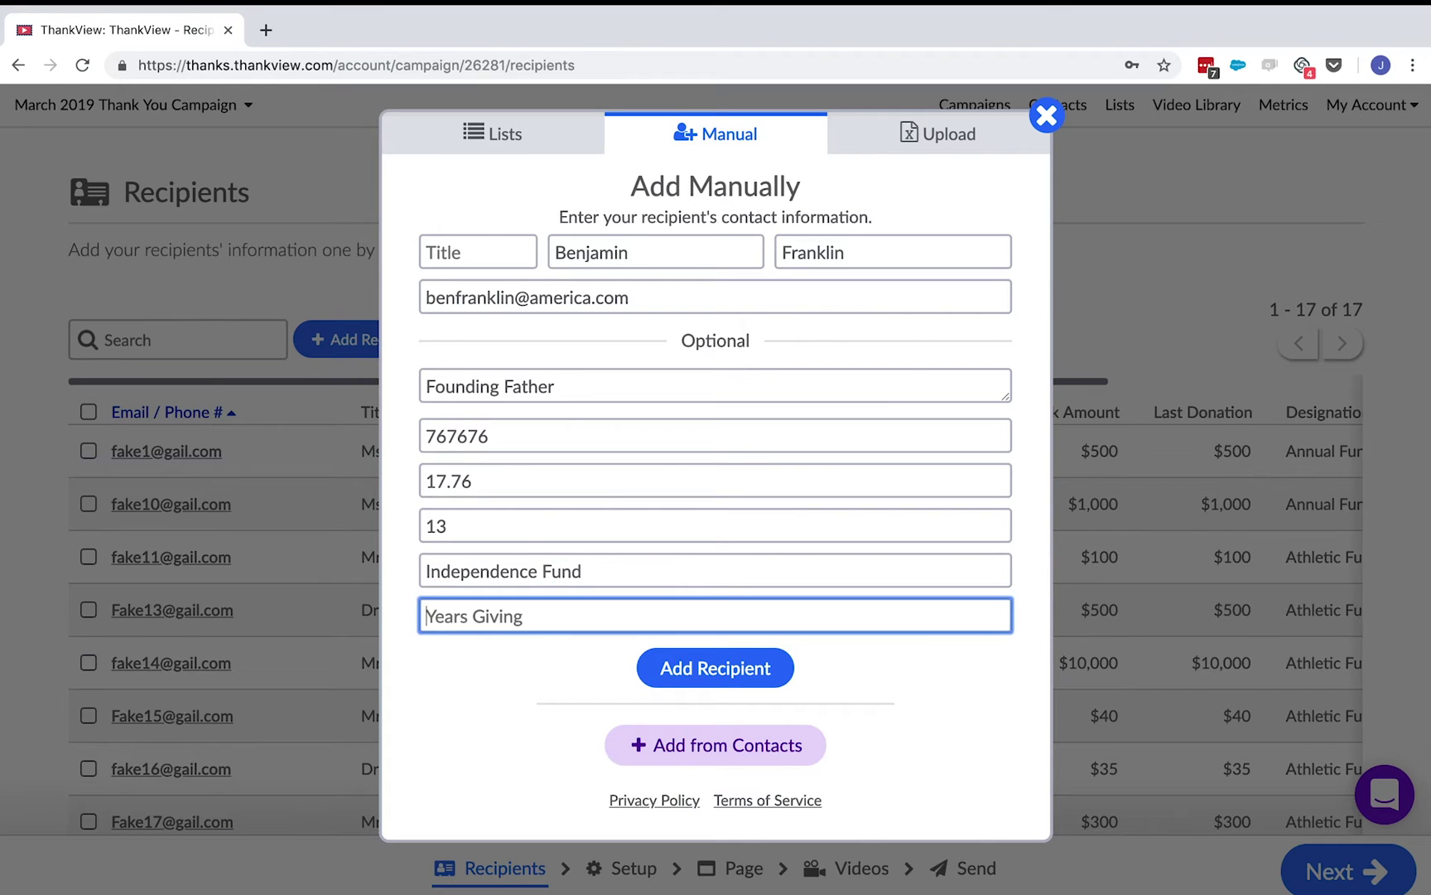
- Enter 5 years giving, then close the add-recipients window to return to the recipient list
{"action": "type", "text": "5"}
{"action": "left_click", "coordinate": [537, 150]}
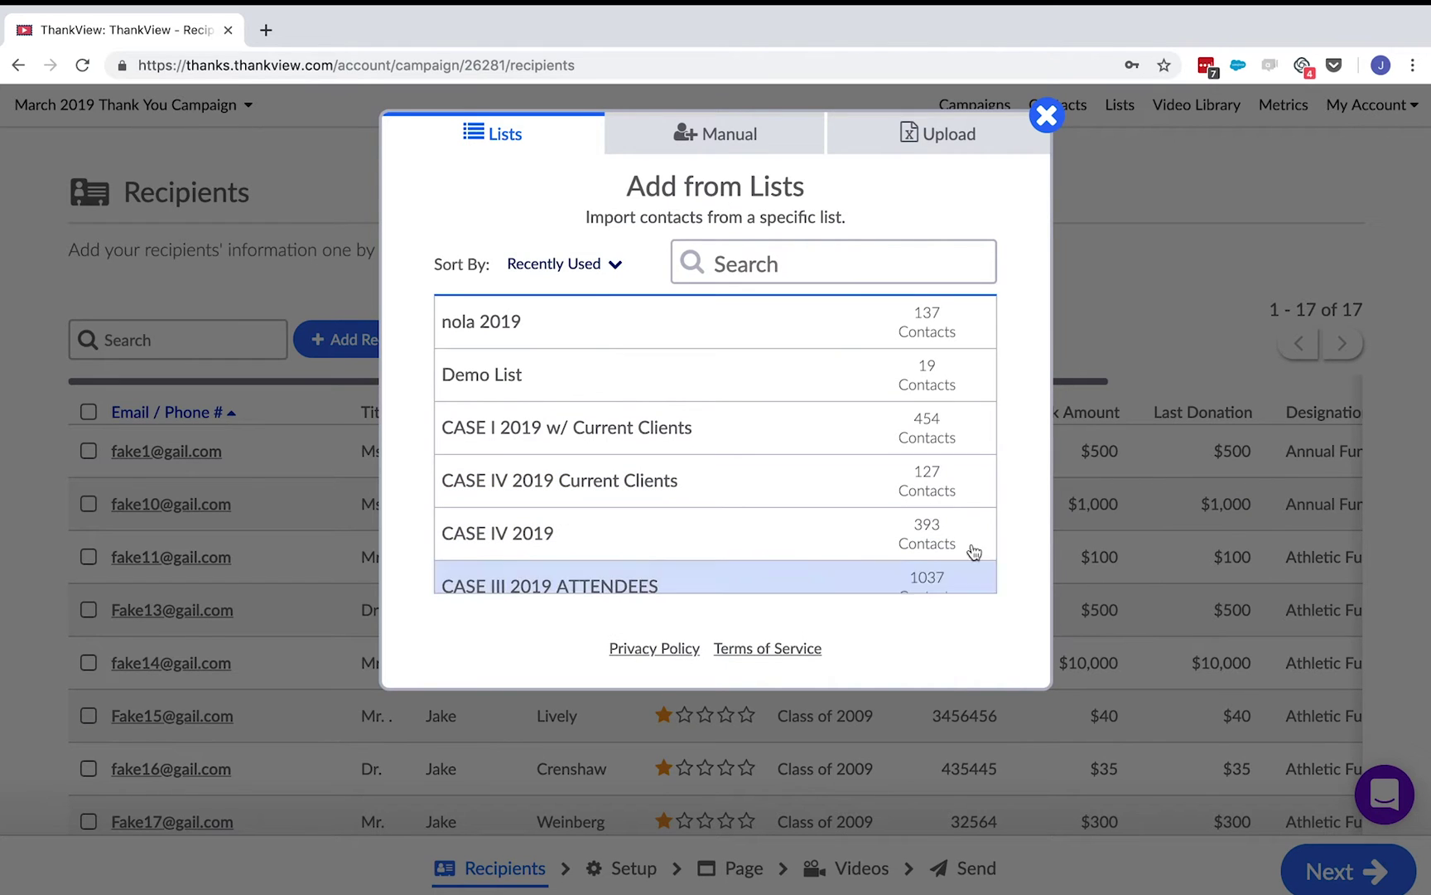
{"action": "left_click", "coordinate": [1115, 284]}
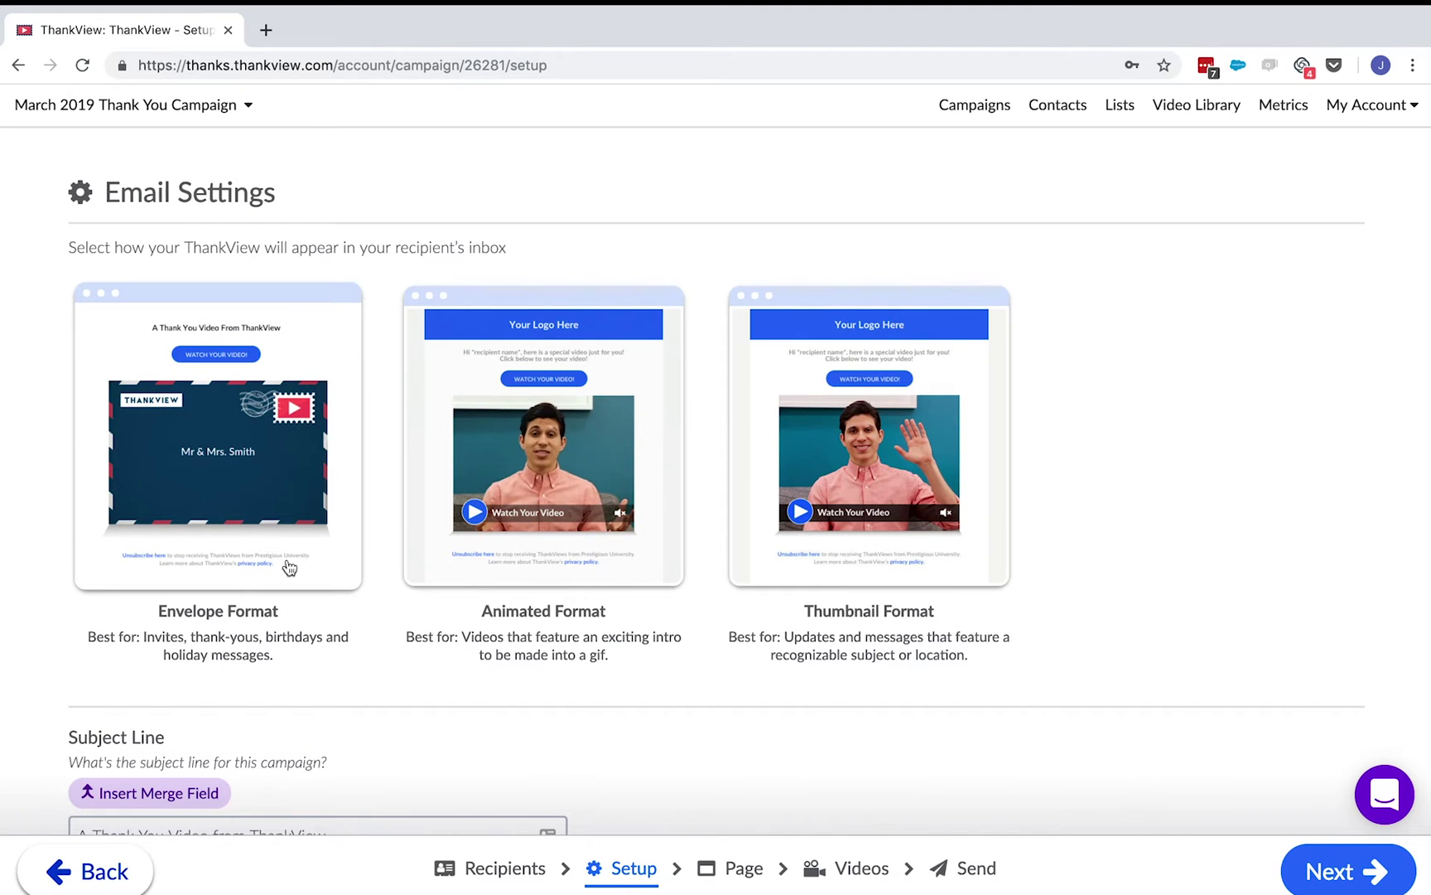
{"action": "scroll", "coordinate": [288, 568], "scroll_direction": "down", "scroll_amount": 7}
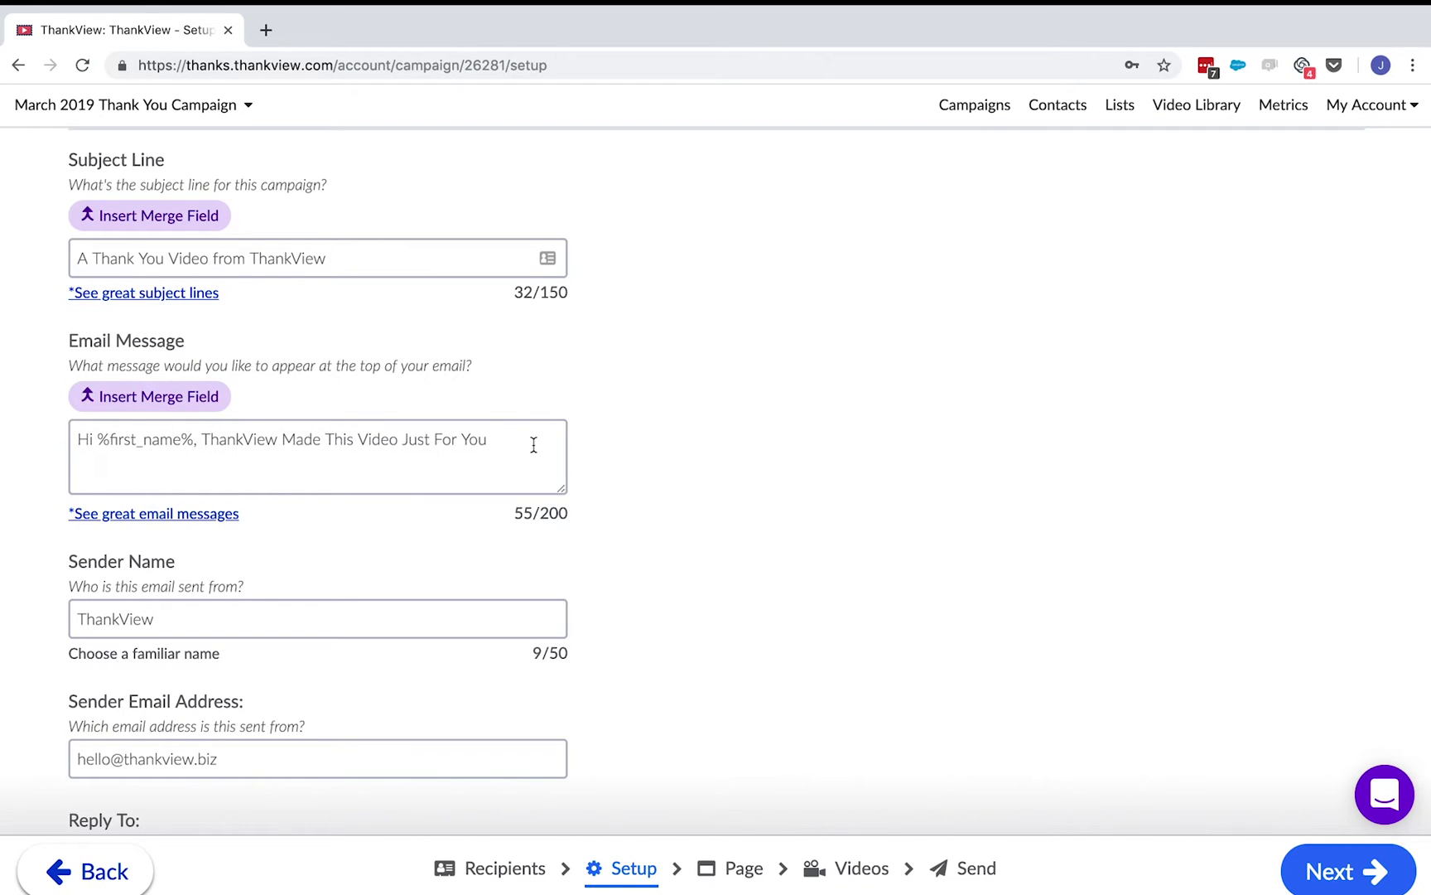
- Replace 'You' in the email message with the First Name merge field
{"action": "double_click", "coordinate": [470, 443]}
{"action": "key", "text": "BackSpace"}
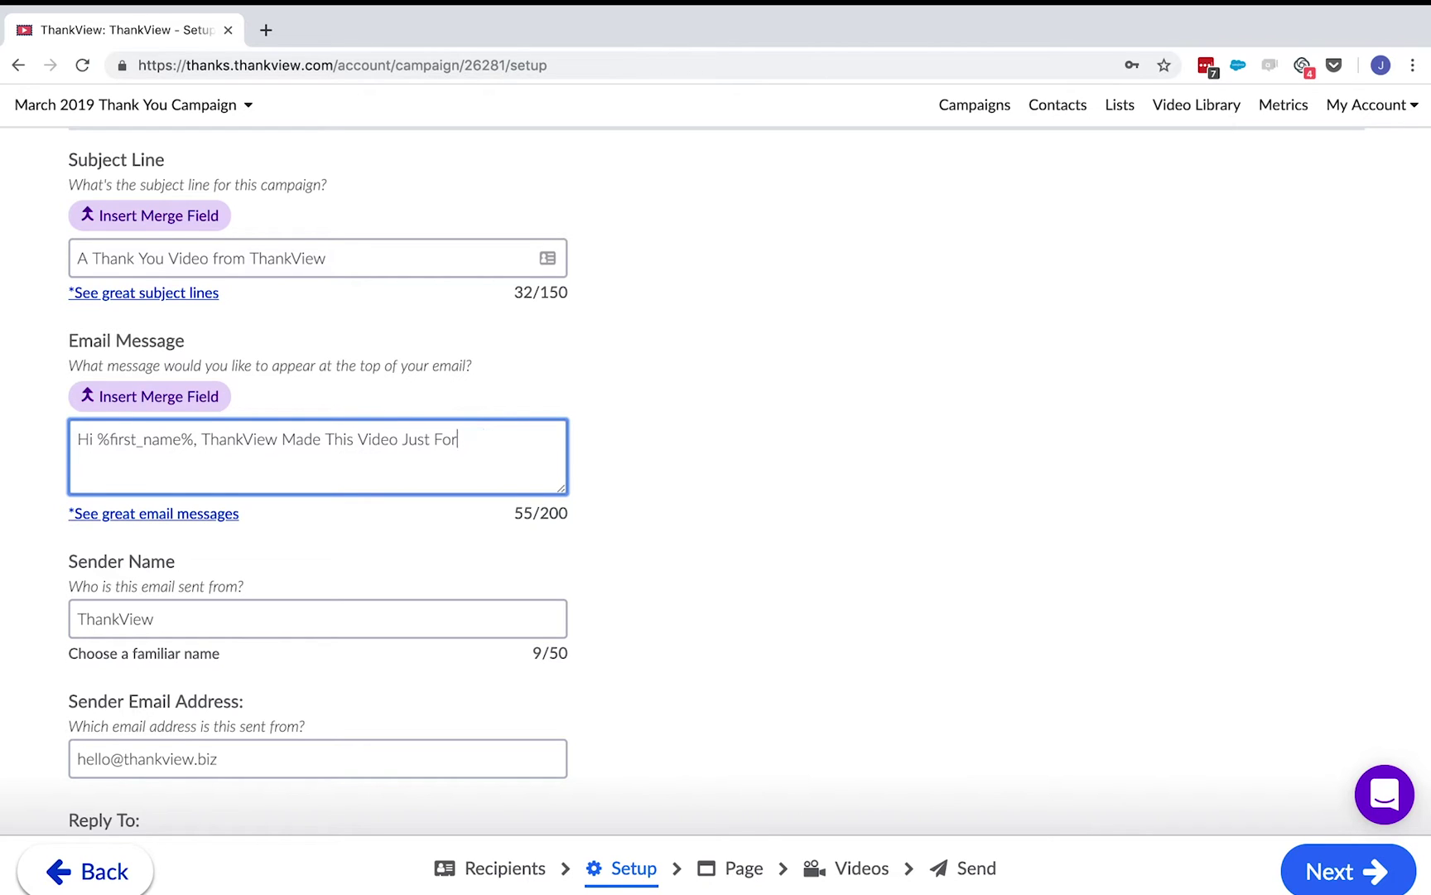
{"action": "left_click", "coordinate": [151, 401]}
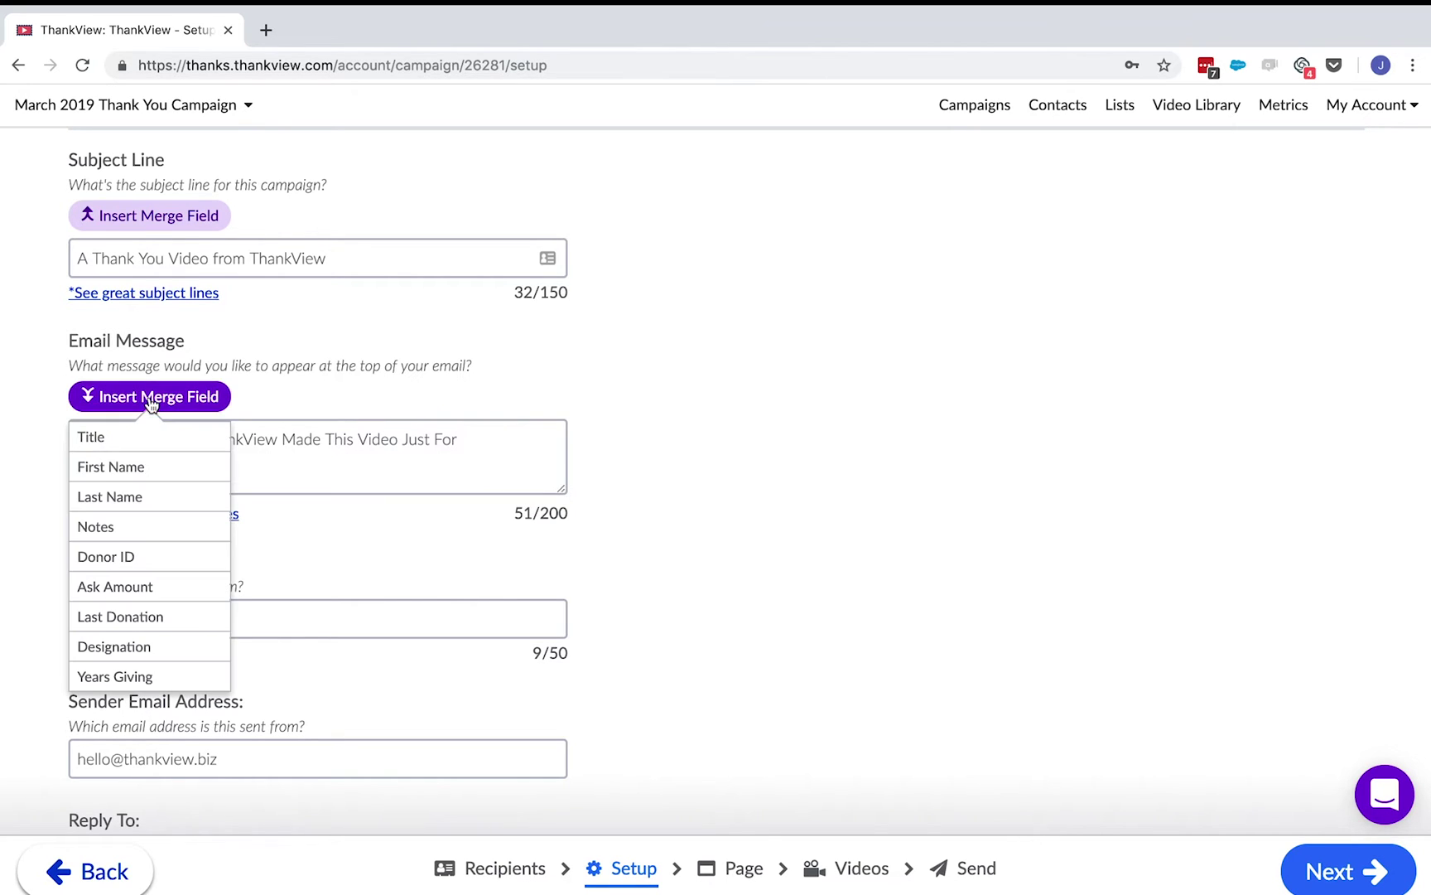
{"action": "left_click", "coordinate": [143, 464]}
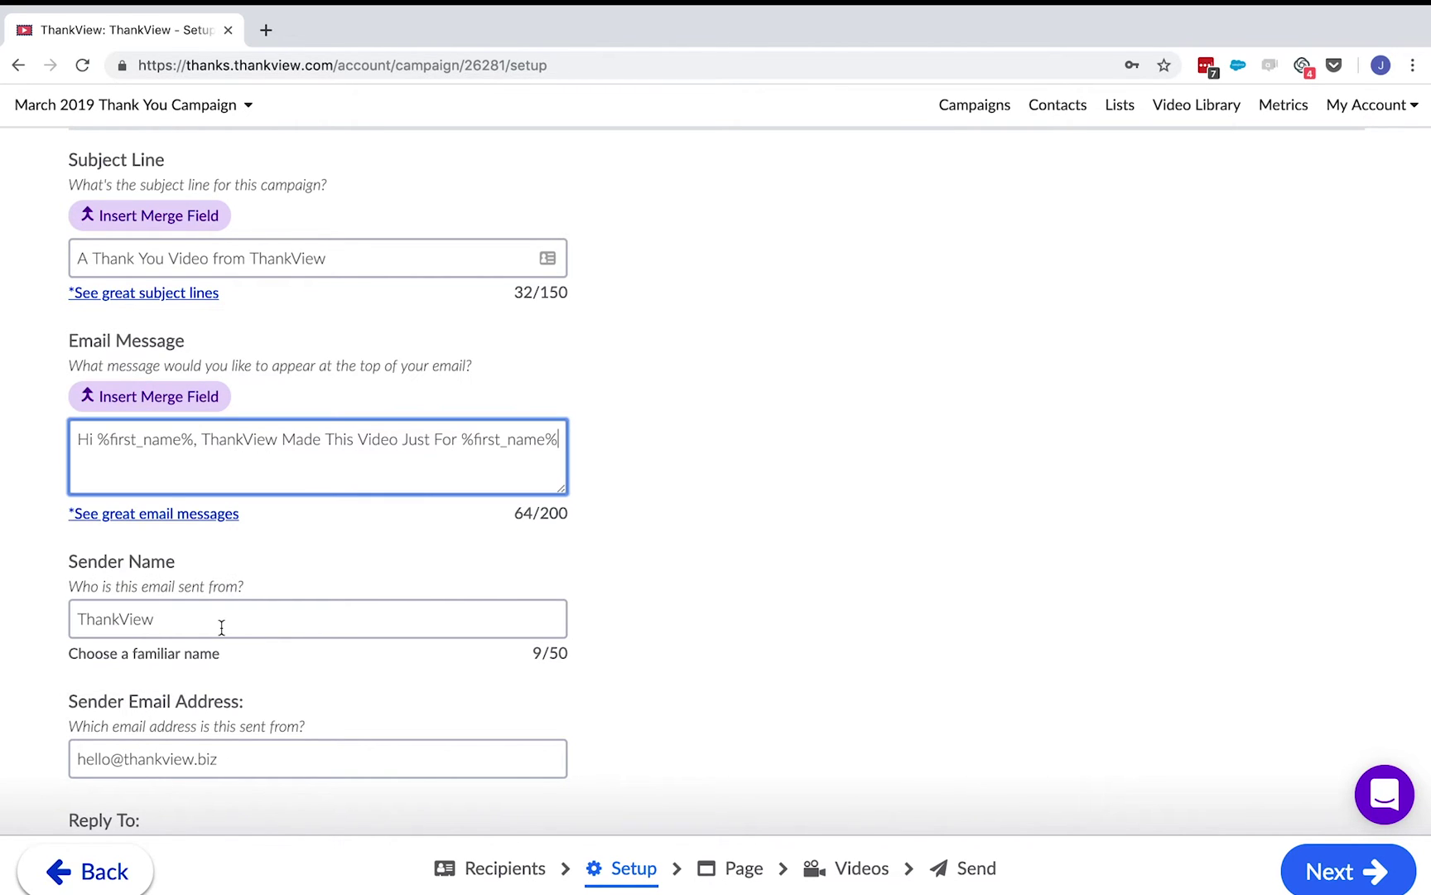
- Review the remaining setup fields and continue to the landing page step
{"action": "scroll", "coordinate": [627, 695], "scroll_direction": "down", "scroll_amount": 3}
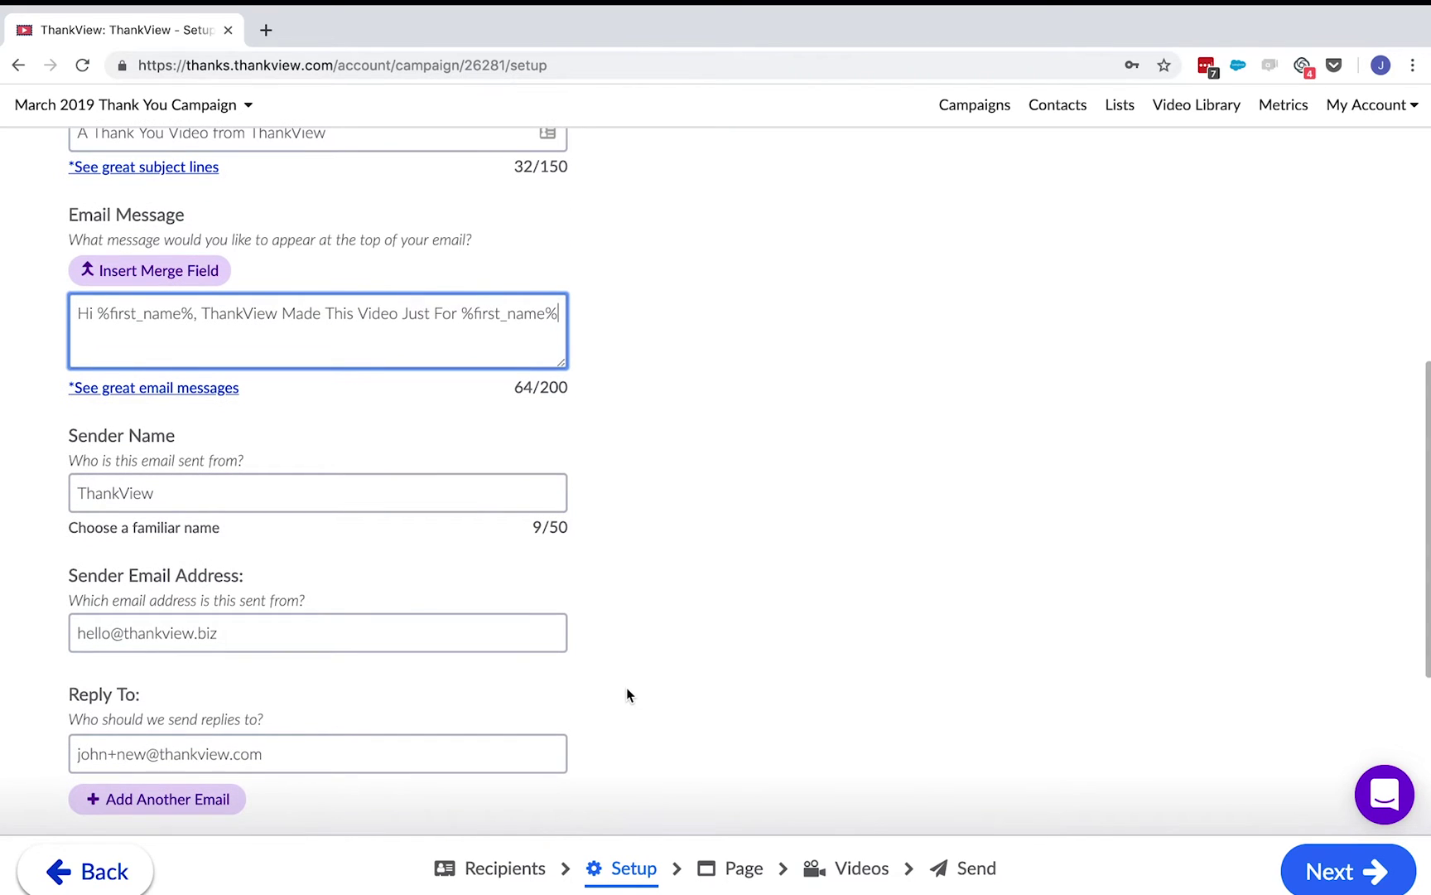
{"action": "scroll", "coordinate": [626, 694], "scroll_direction": "down", "scroll_amount": 8}
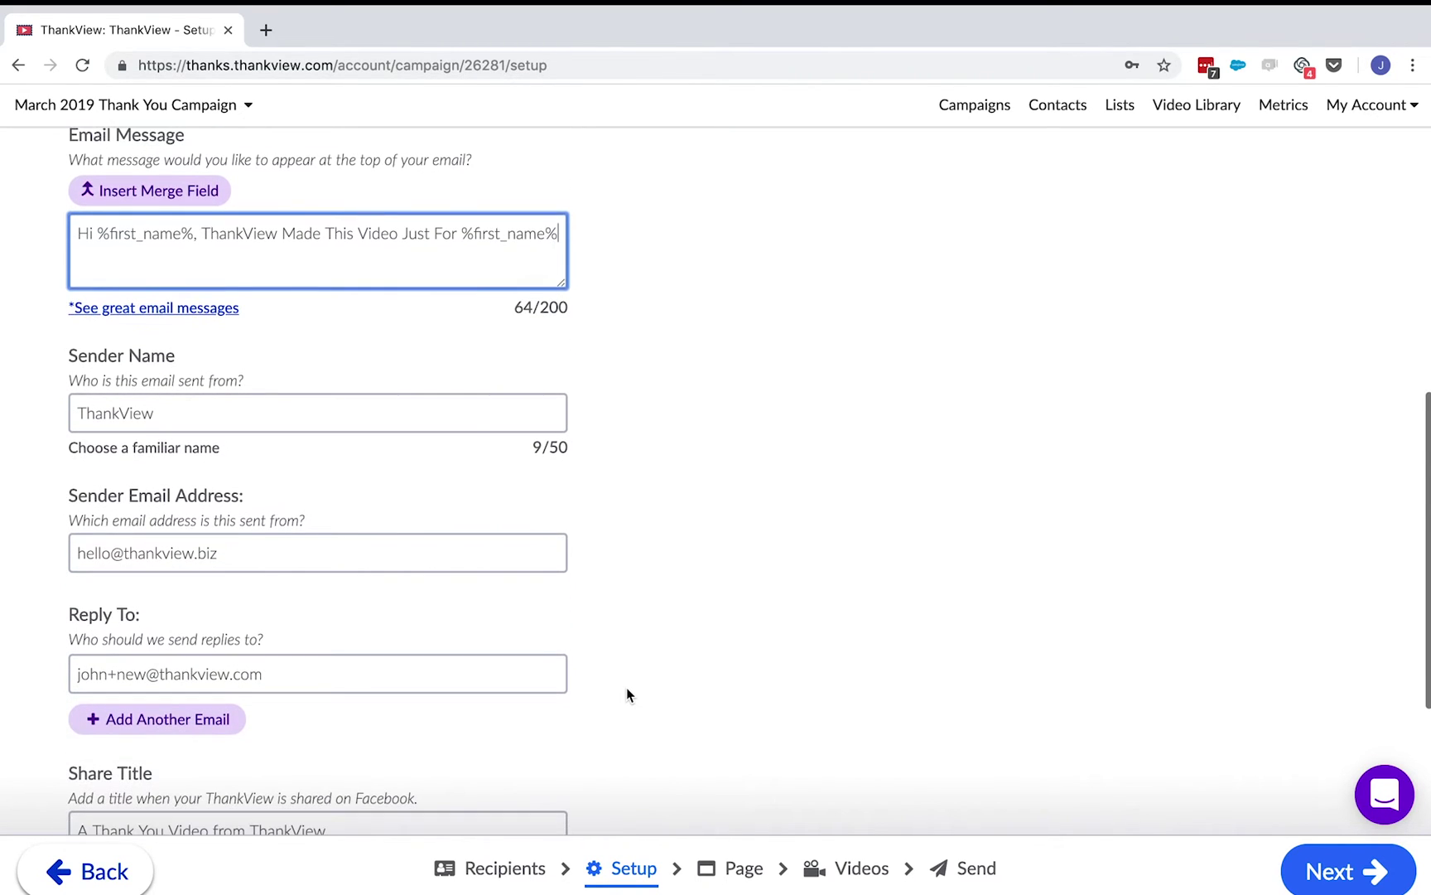
{"action": "scroll", "coordinate": [626, 694], "scroll_direction": "down", "scroll_amount": 6}
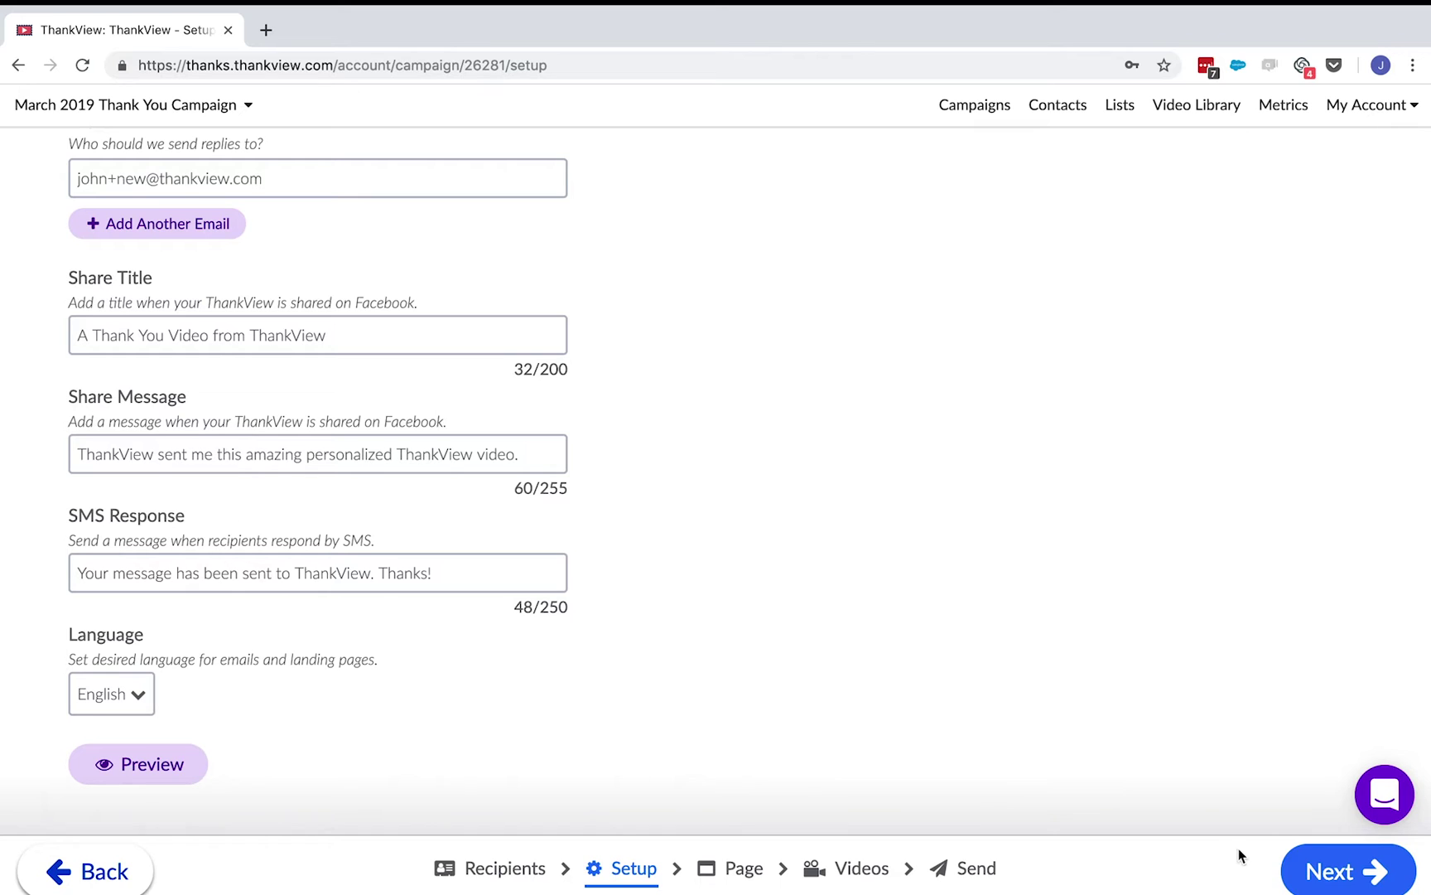
{"action": "left_click", "coordinate": [1330, 879]}
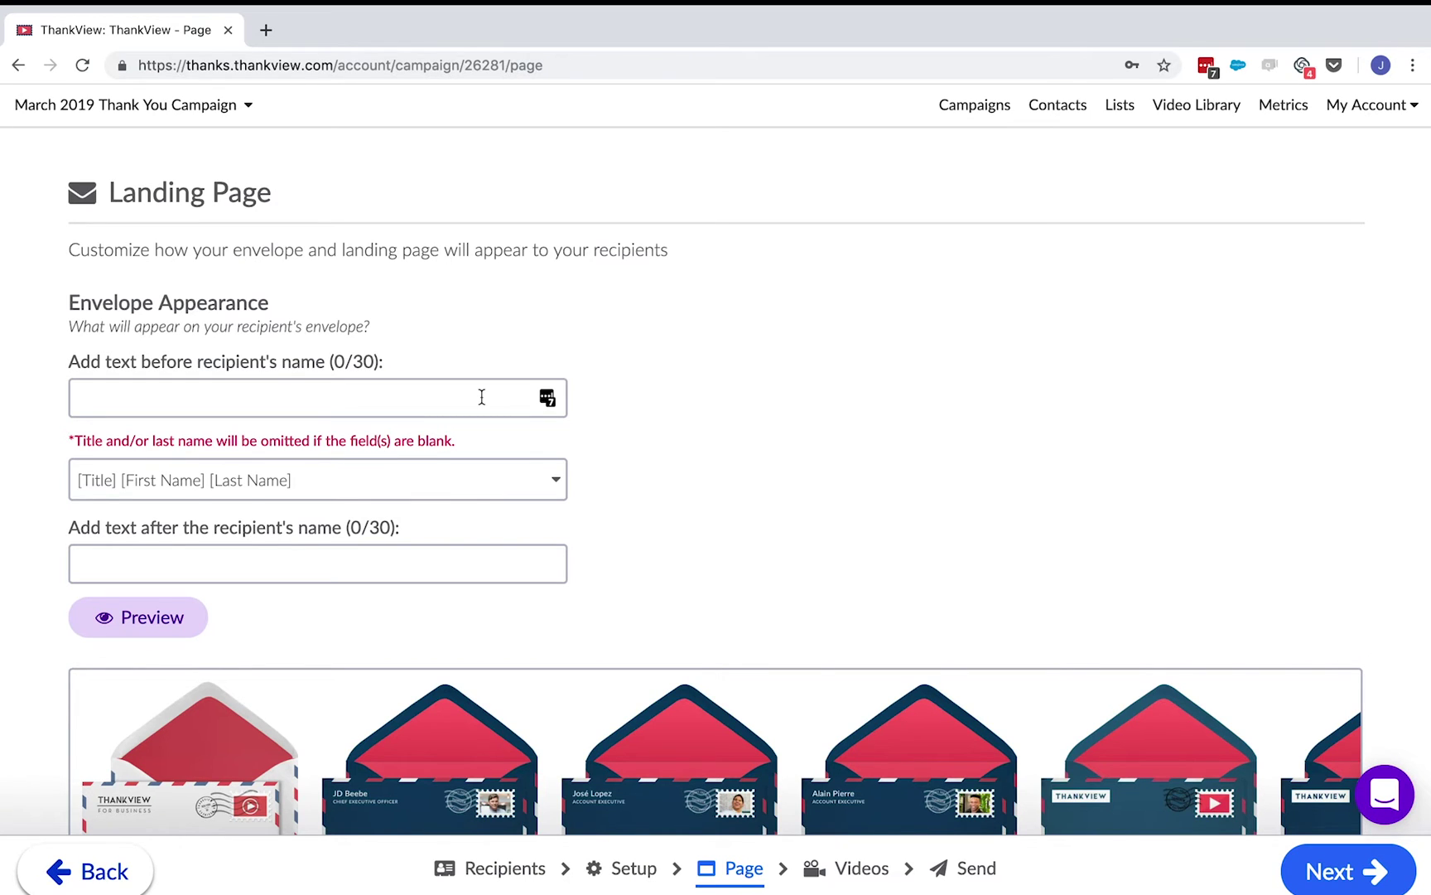
- Address the envelope as 'Check out your video, [First Name]!' and preview it
{"action": "left_click", "coordinate": [562, 494]}
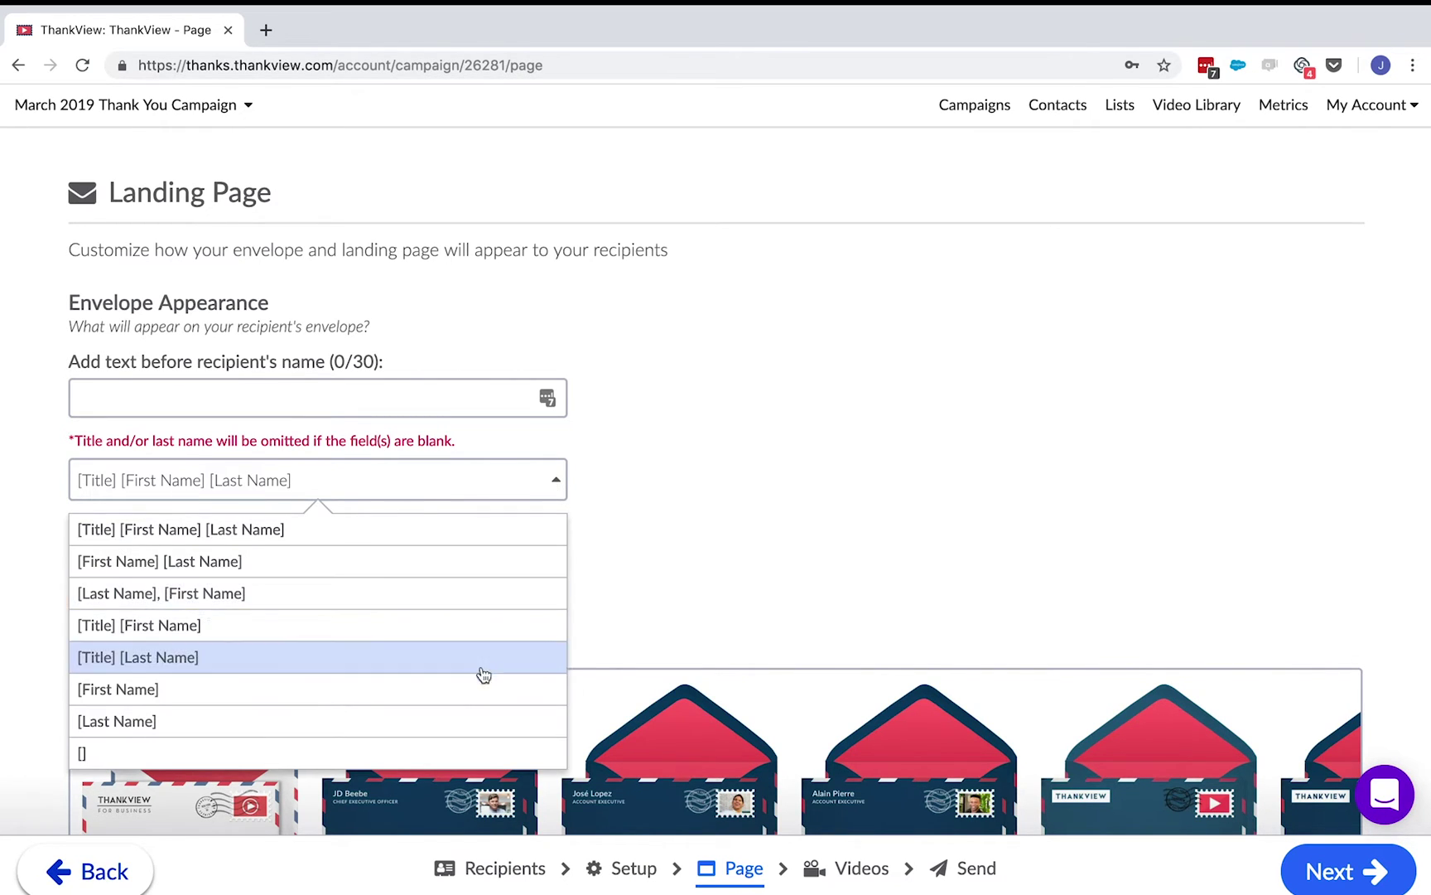
{"action": "left_click", "coordinate": [477, 694]}
{"action": "left_click", "coordinate": [399, 387]}
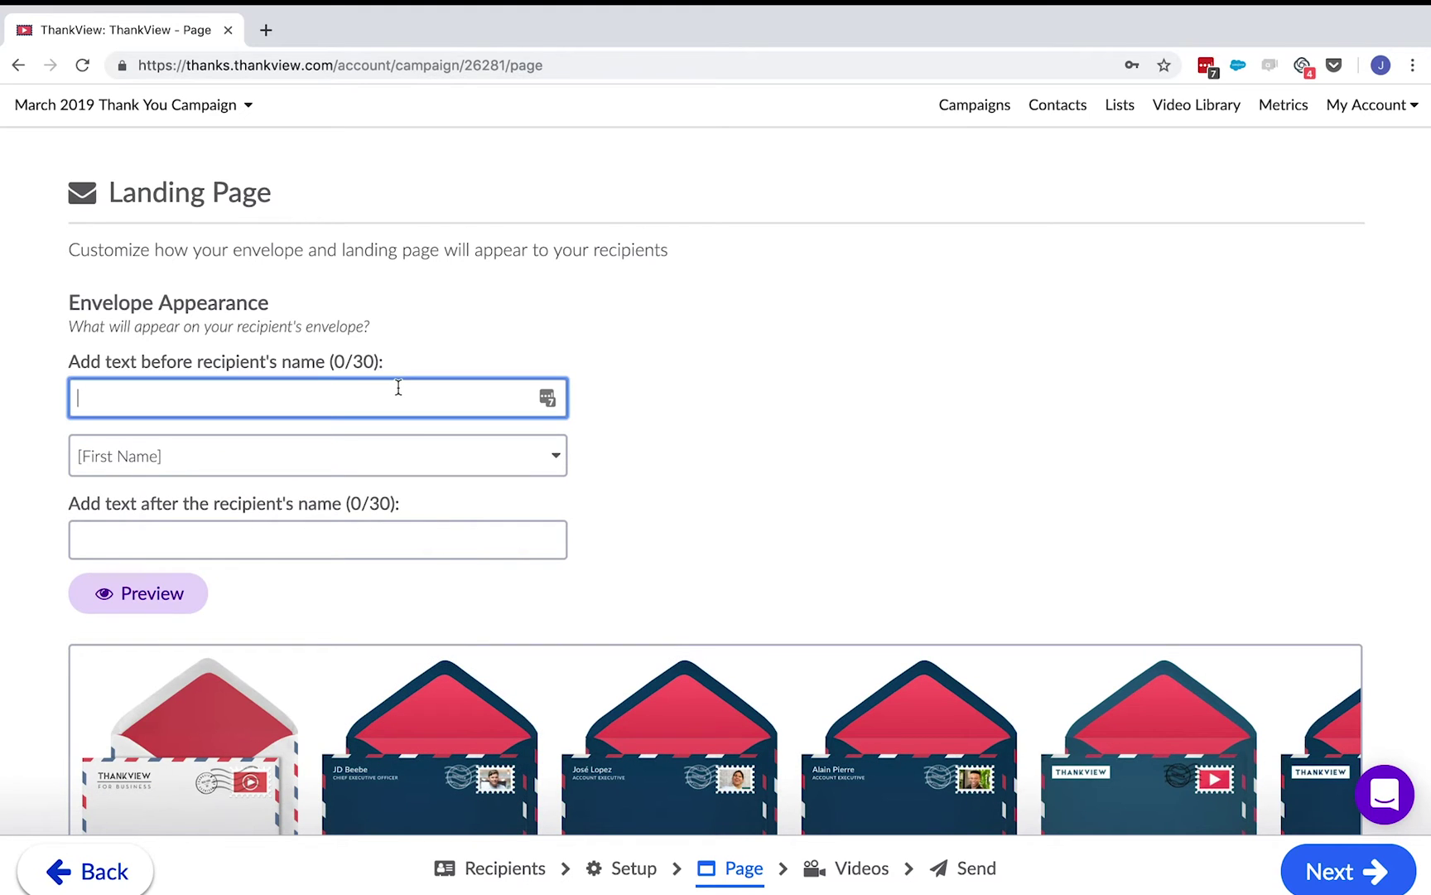
{"action": "type", "text": "Check out your video,"}
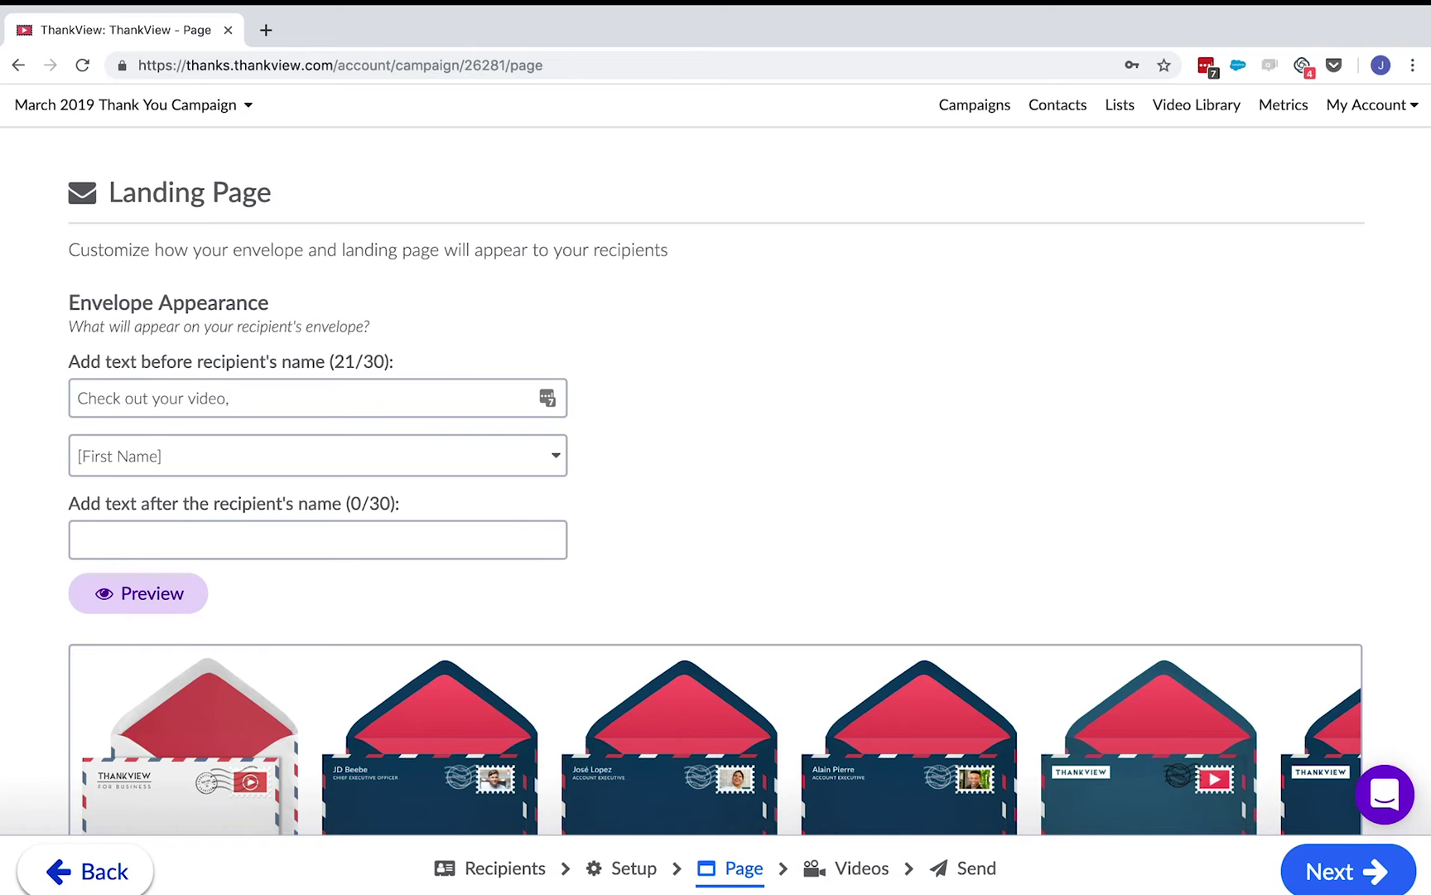
{"action": "left_click", "coordinate": [317, 539]}
{"action": "type", "text": "!"}
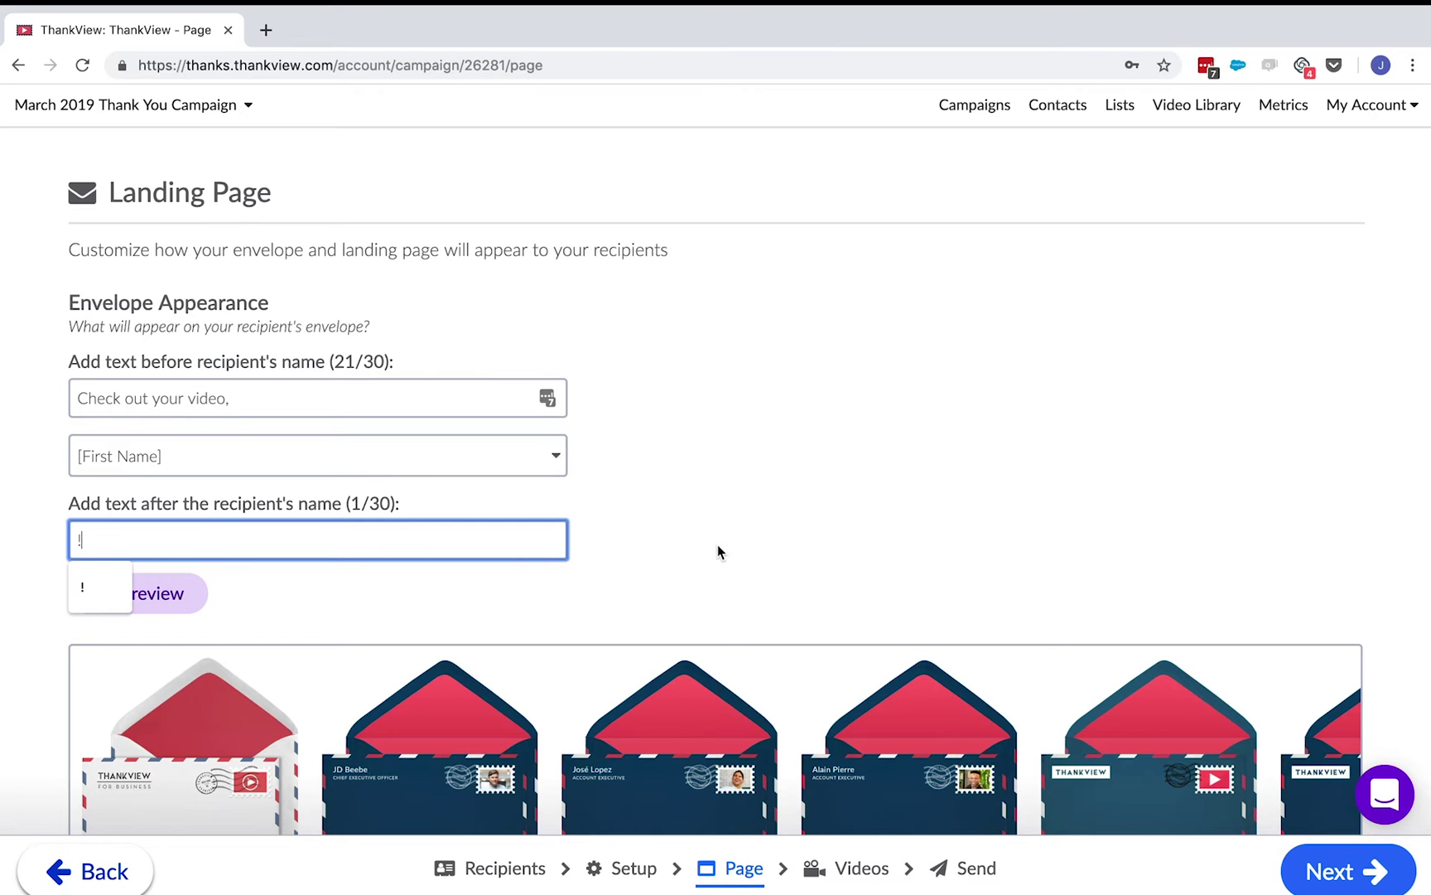
{"action": "left_click", "coordinate": [718, 551]}
{"action": "left_click", "coordinate": [196, 604]}
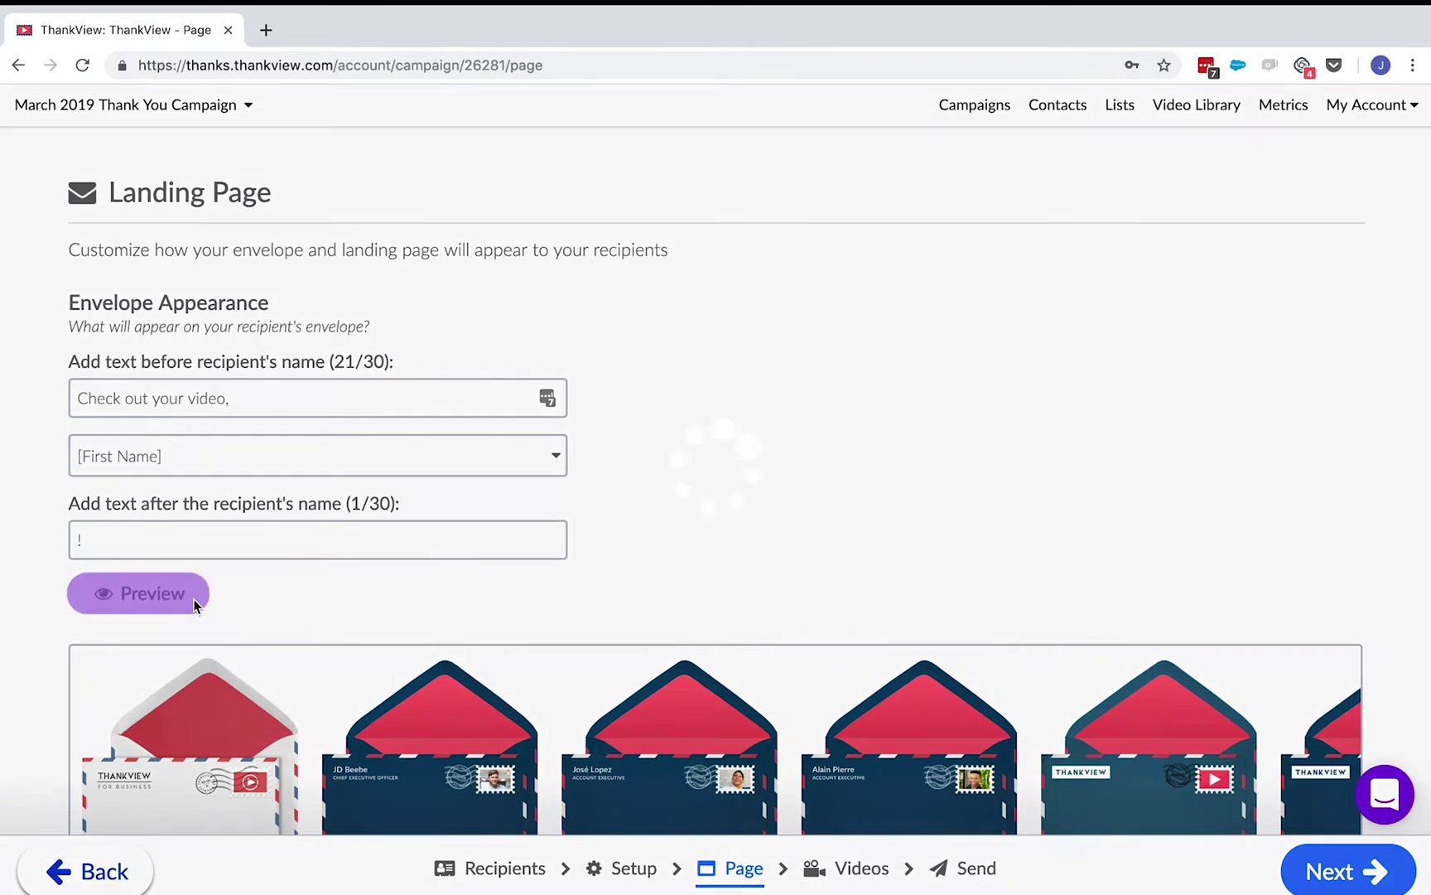
{"action": "left_click", "coordinate": [1131, 472]}
- Choose the TV French Blue w/ Pattern envelope design
{"action": "scroll", "coordinate": [1131, 473], "scroll_direction": "down", "scroll_amount": 2}
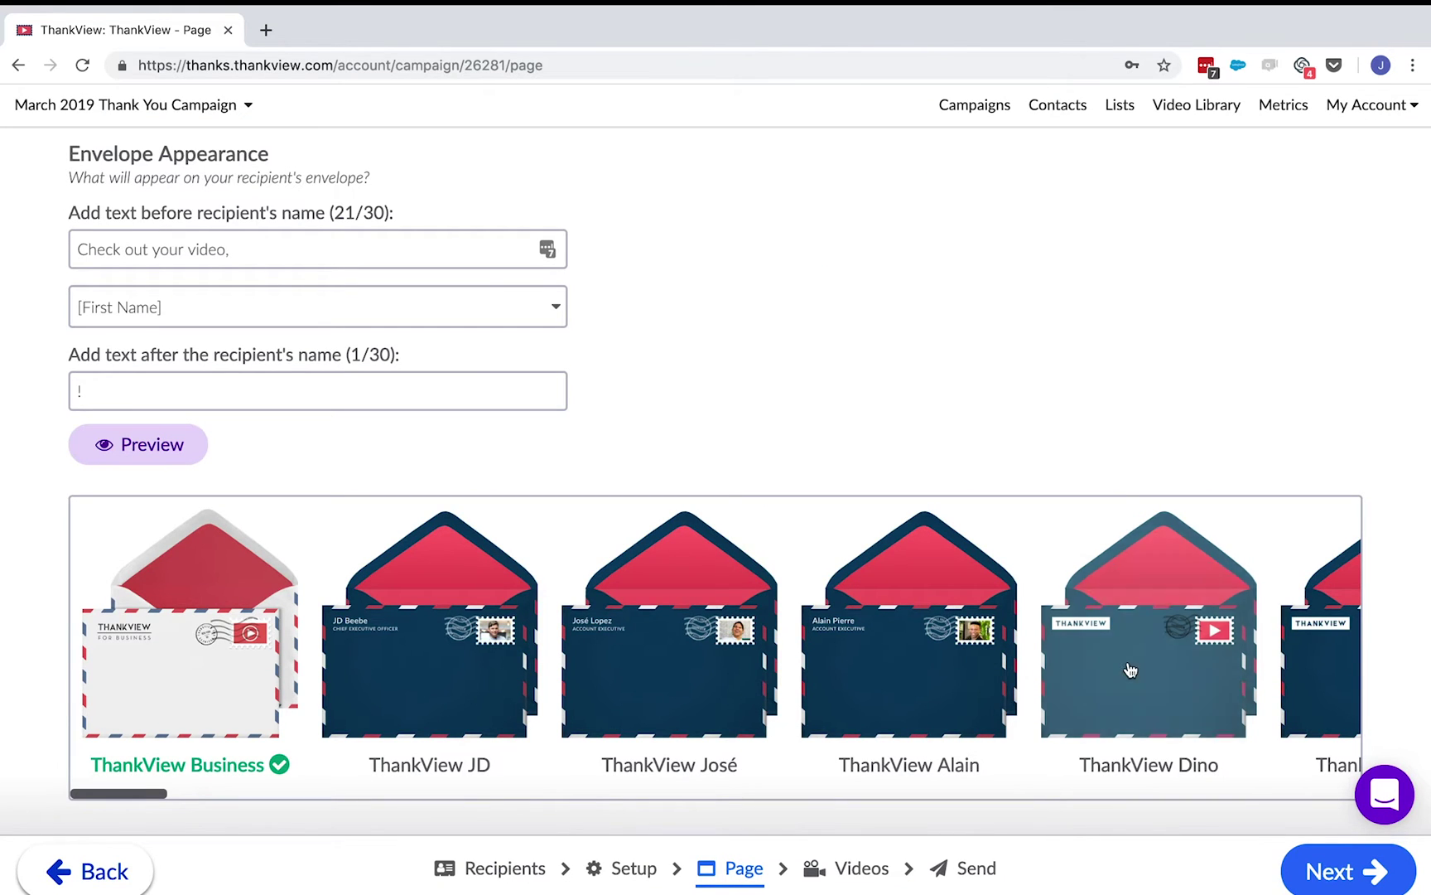
{"action": "scroll", "coordinate": [1131, 671], "scroll_direction": "right", "scroll_amount": 4}
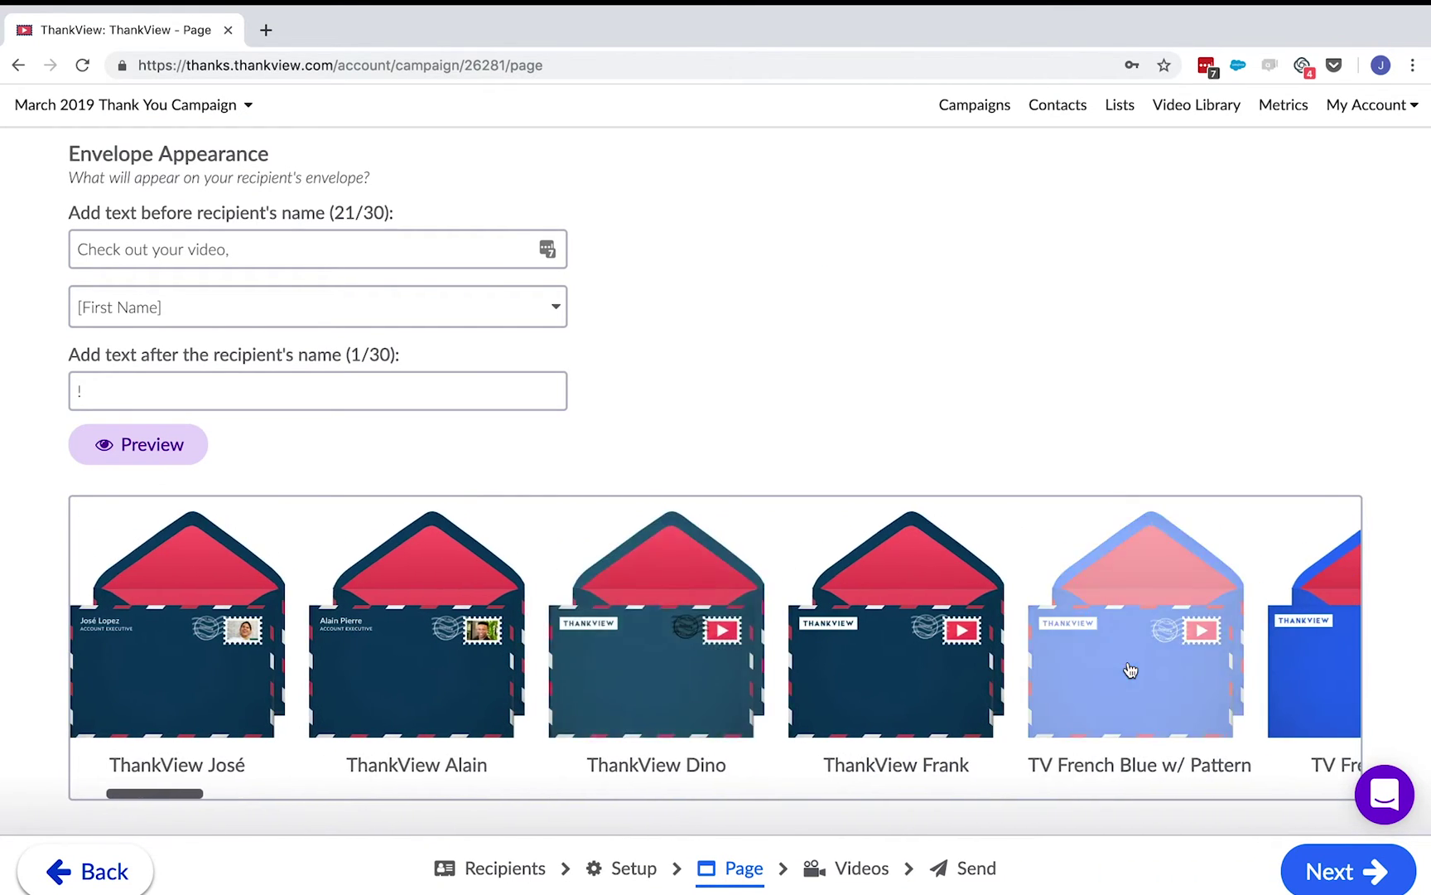
{"action": "left_click", "coordinate": [1130, 670]}
{"action": "scroll", "coordinate": [1129, 669], "scroll_direction": "down", "scroll_amount": 5}
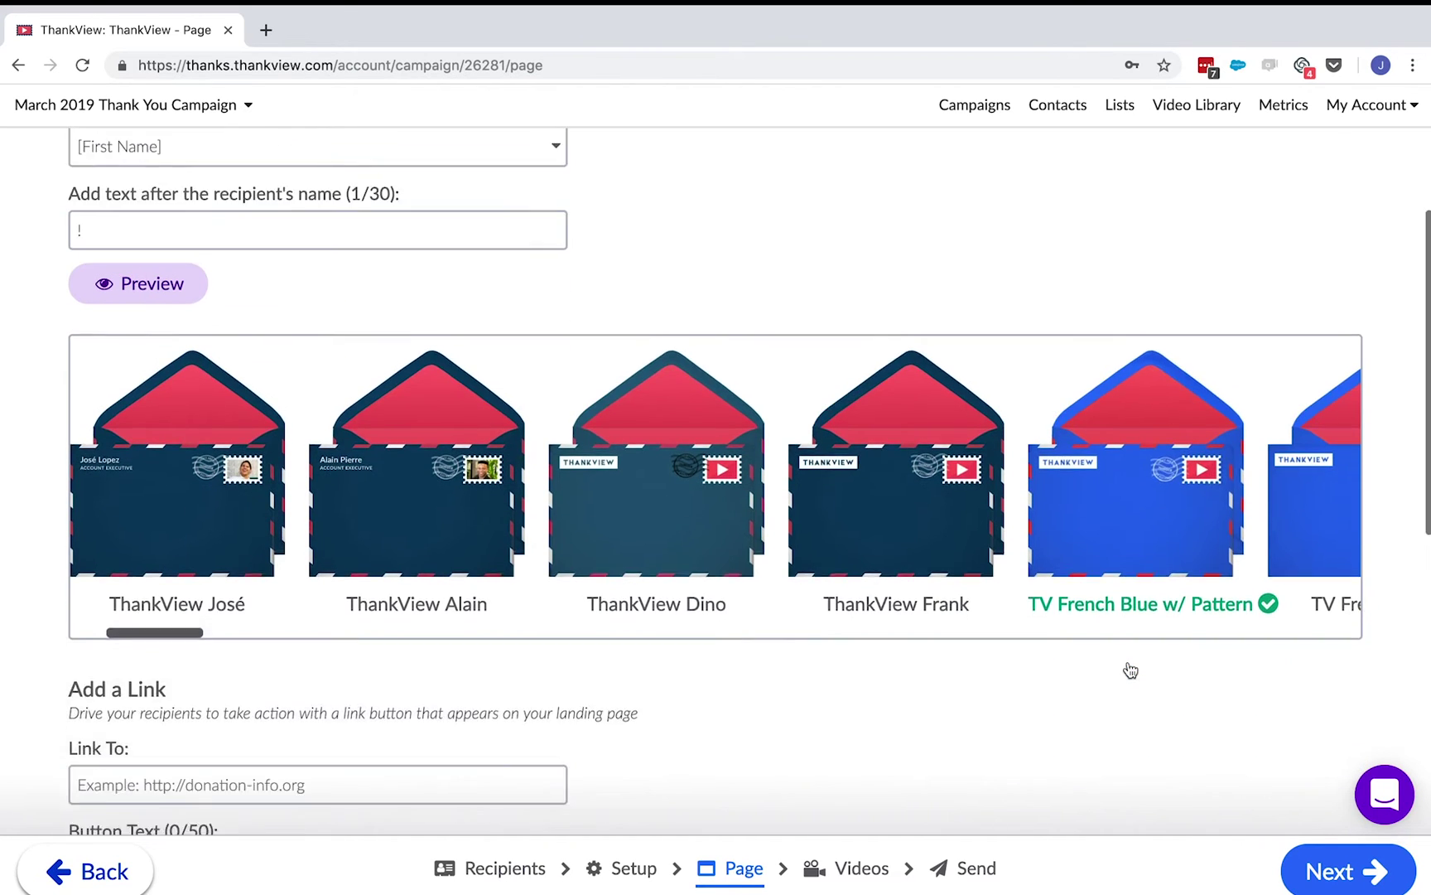
{"action": "scroll", "coordinate": [1128, 667], "scroll_direction": "down", "scroll_amount": 3}
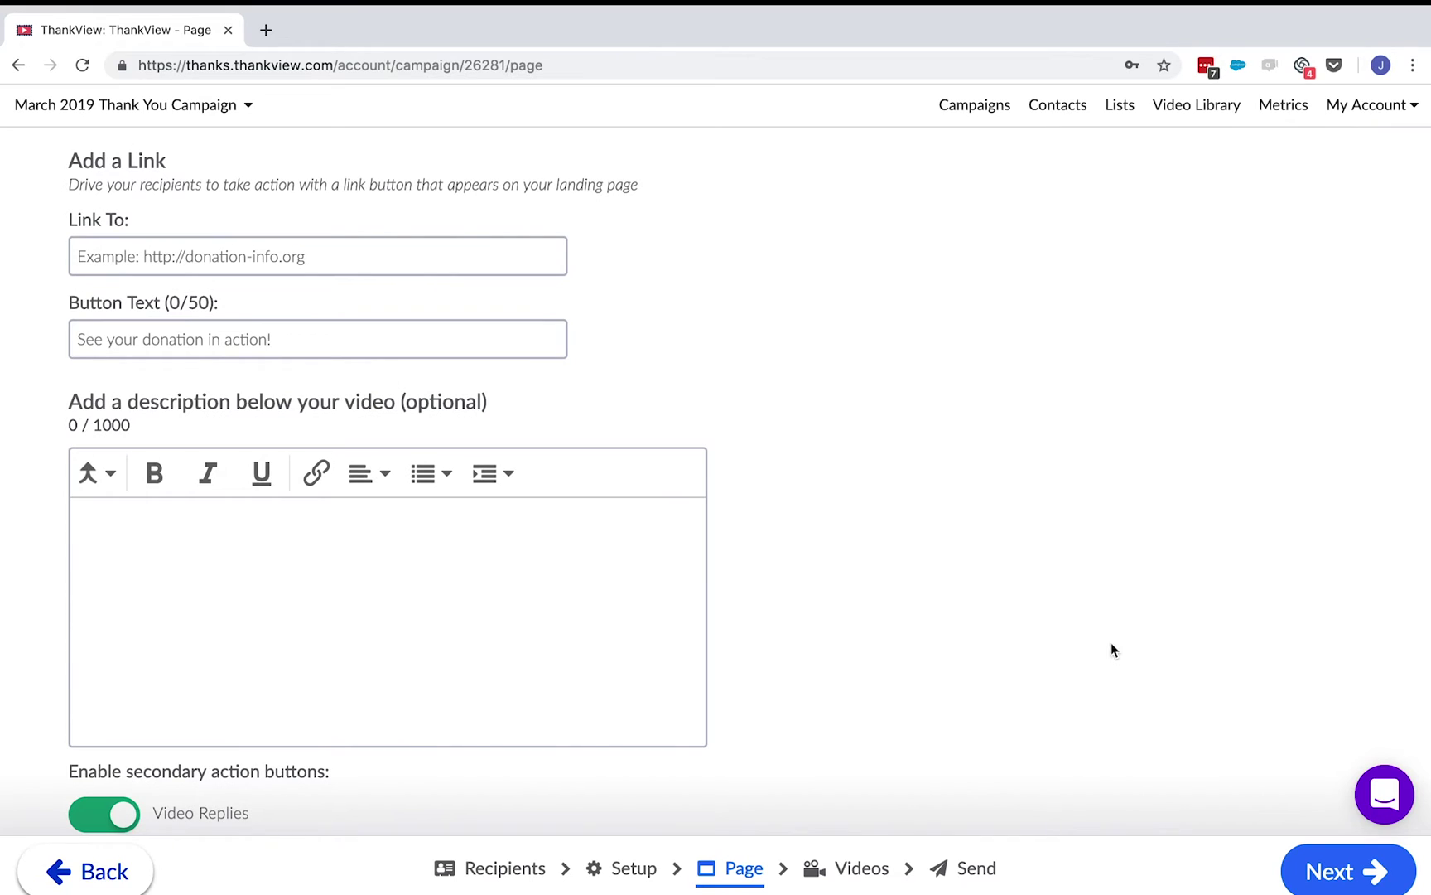
- Add a link button to thankview.com labelled 'Learn more here!'
{"action": "left_click", "coordinate": [484, 240]}
{"action": "type", "text": "thankview.com"}
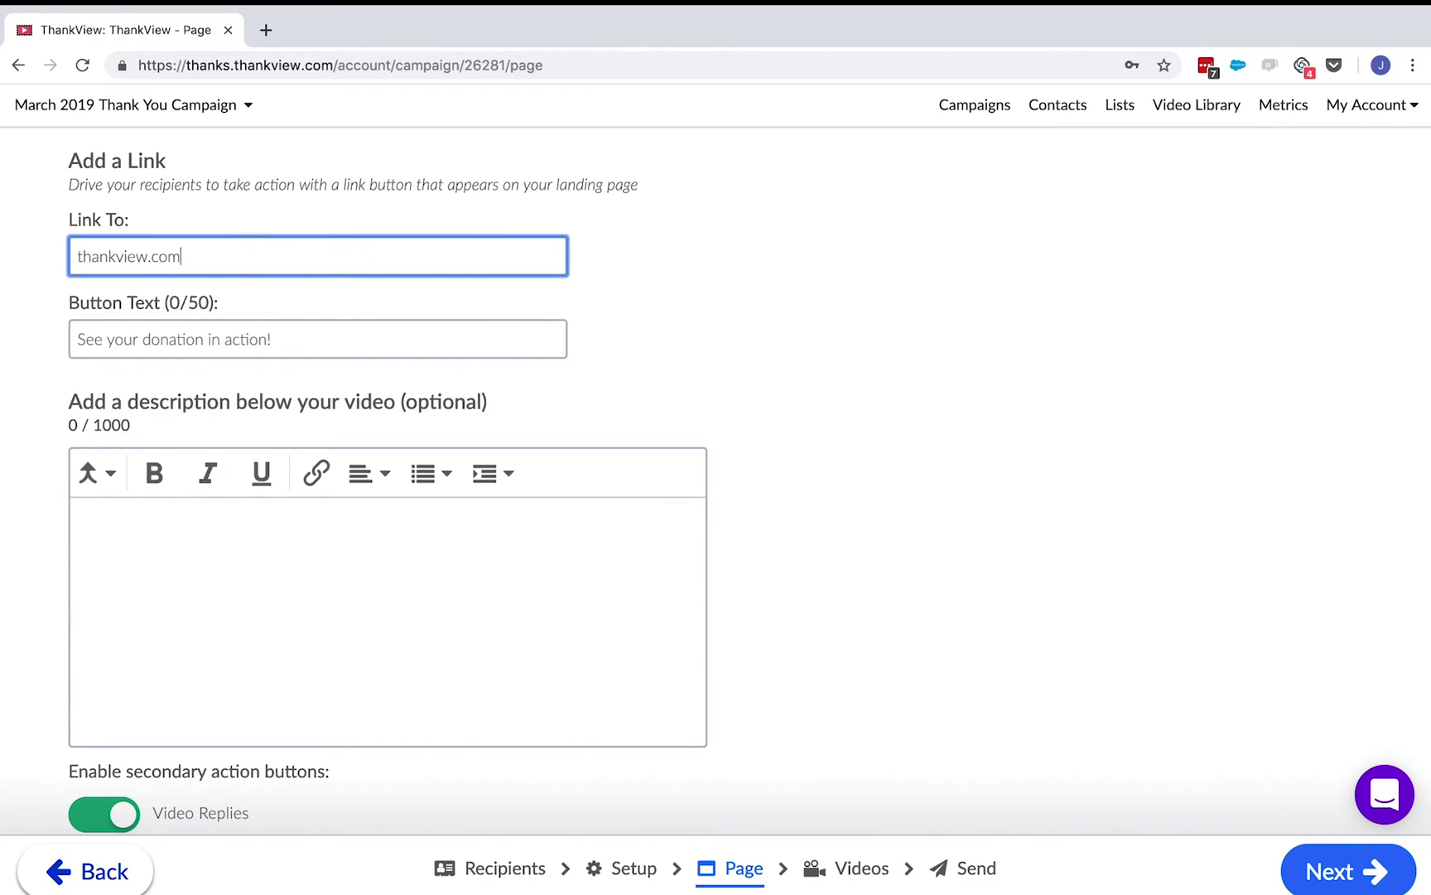
{"action": "left_click", "coordinate": [77, 339]}
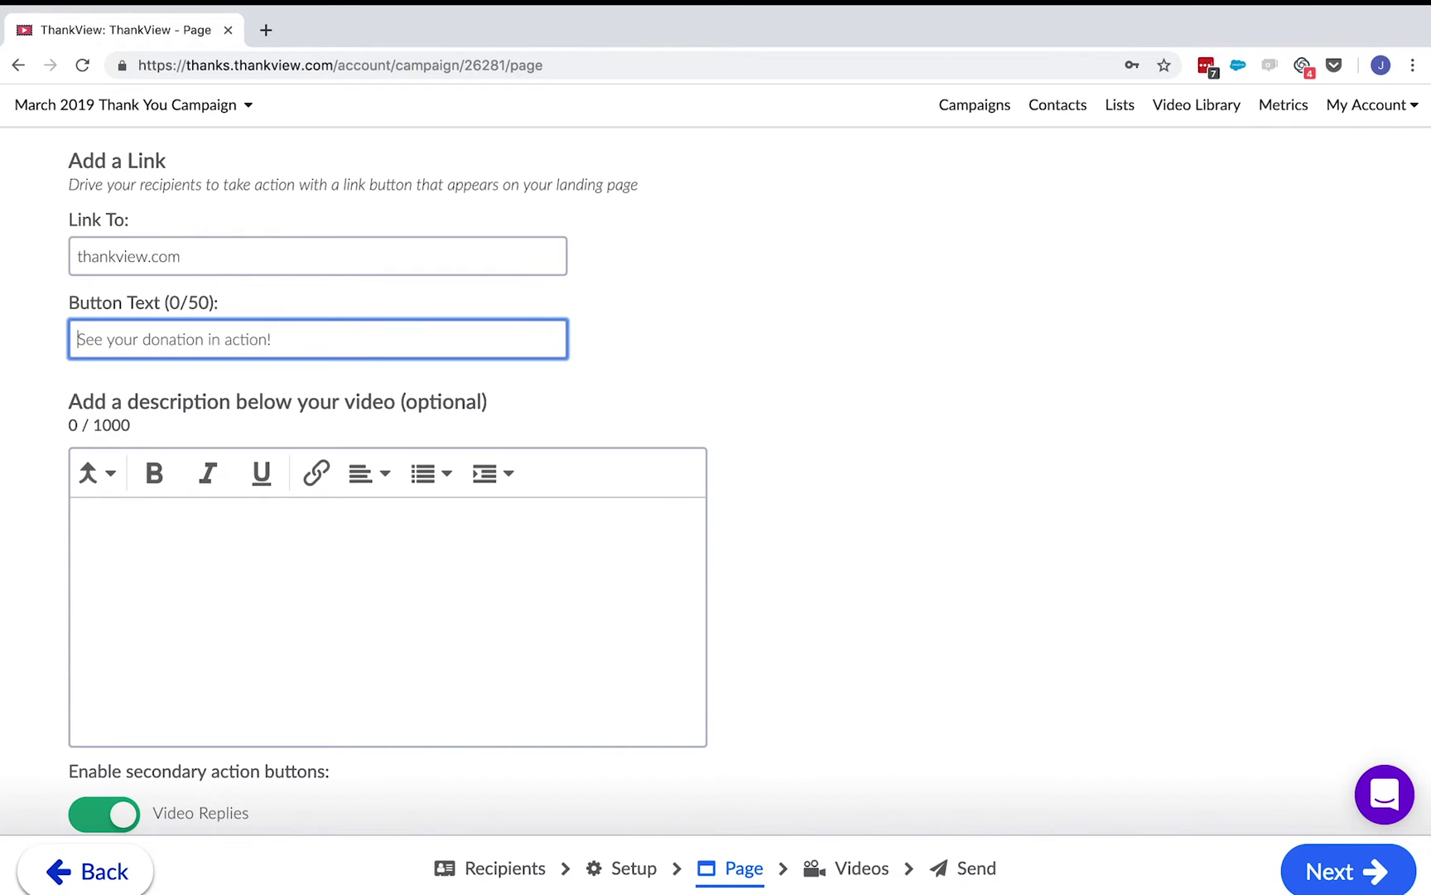
{"action": "type", "text": "Learn more here!"}
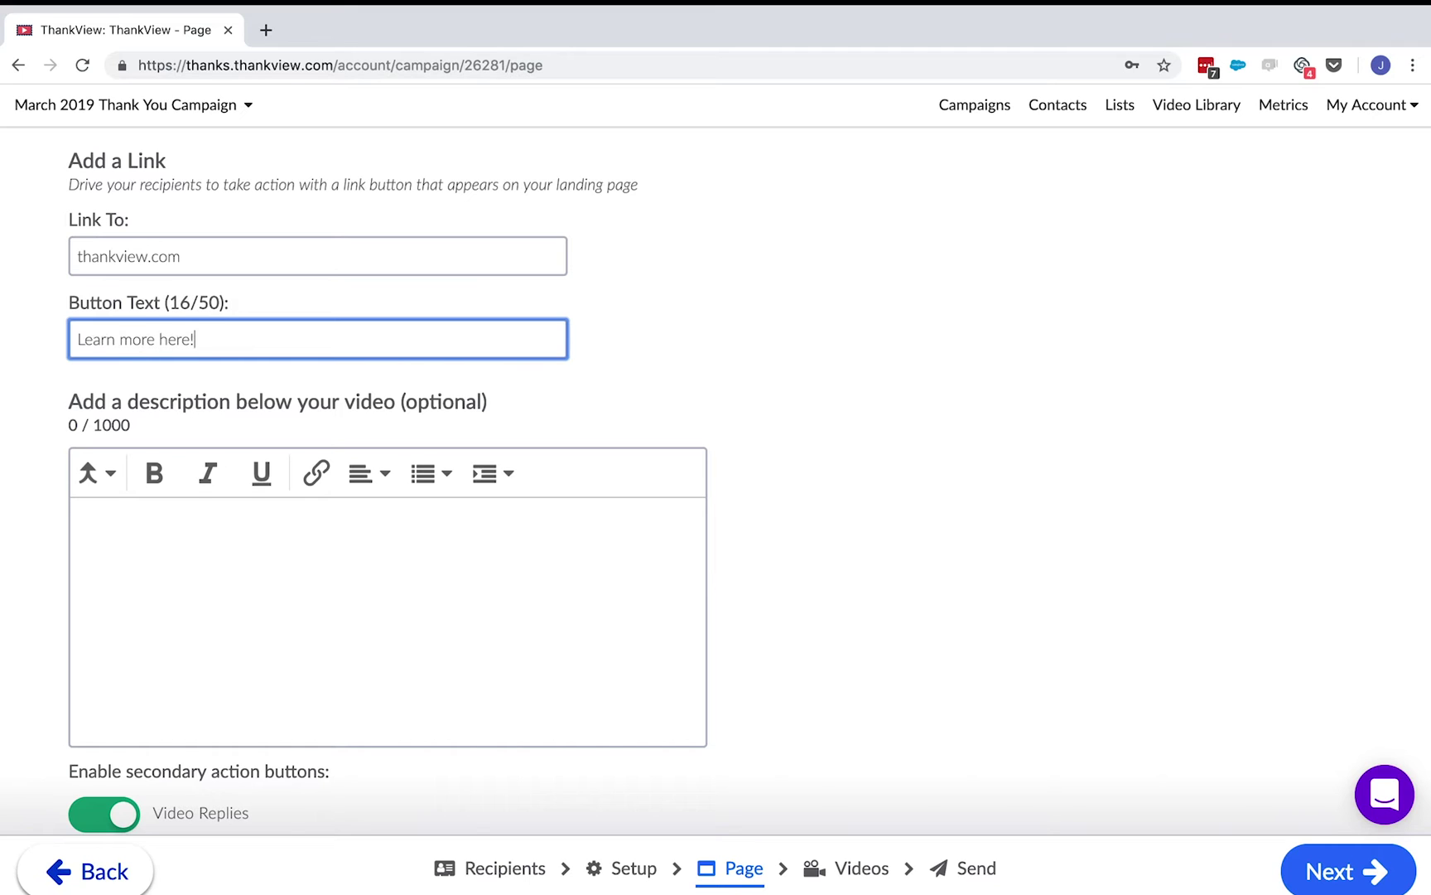
- Write the description thanking donors using First Name, Last Donation and Designation merge fields
{"action": "left_click", "coordinate": [574, 567]}
{"action": "type", "text": "Hi"}
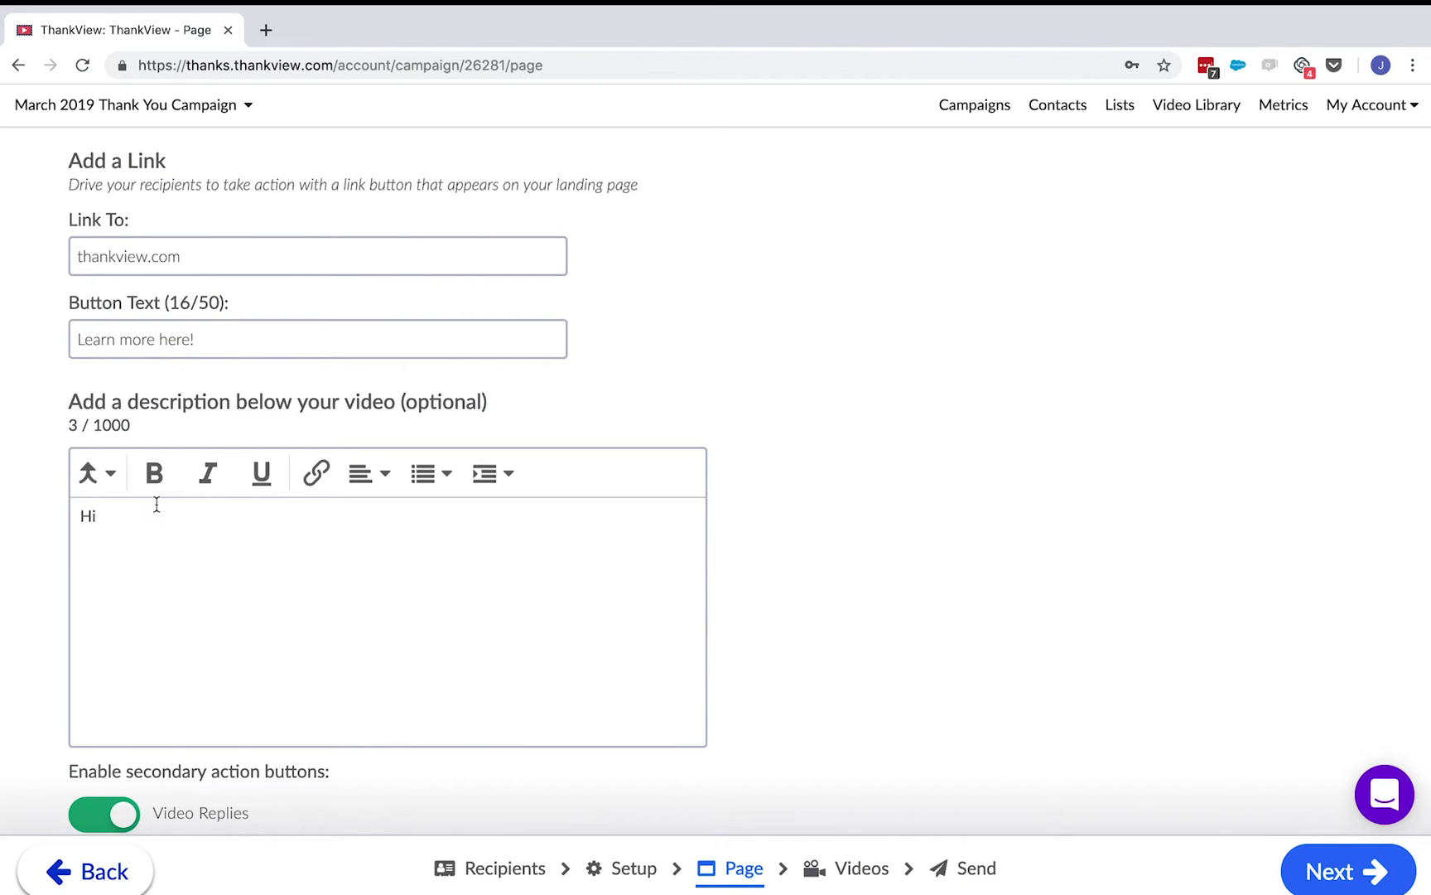
{"action": "left_click", "coordinate": [98, 474]}
{"action": "left_click", "coordinate": [122, 561]}
{"action": "type", "text": ","}
{"action": "key", "text": "Return"}
{"action": "key", "text": "Return"}
{"action": "type", "text": "Th"}
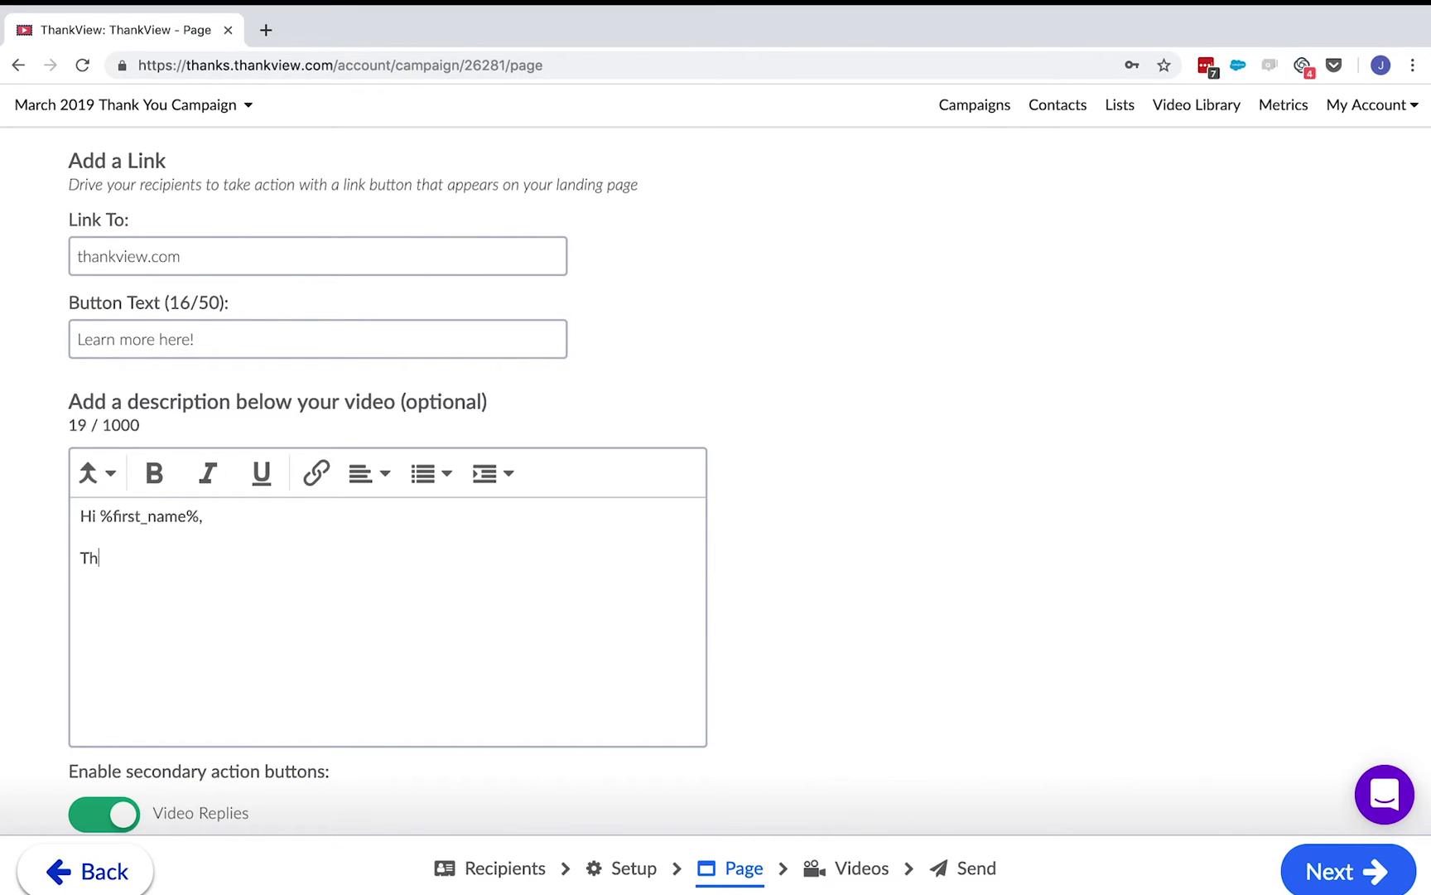
{"action": "type", "text": "anks for your donation of"}
{"action": "left_click", "coordinate": [97, 473]}
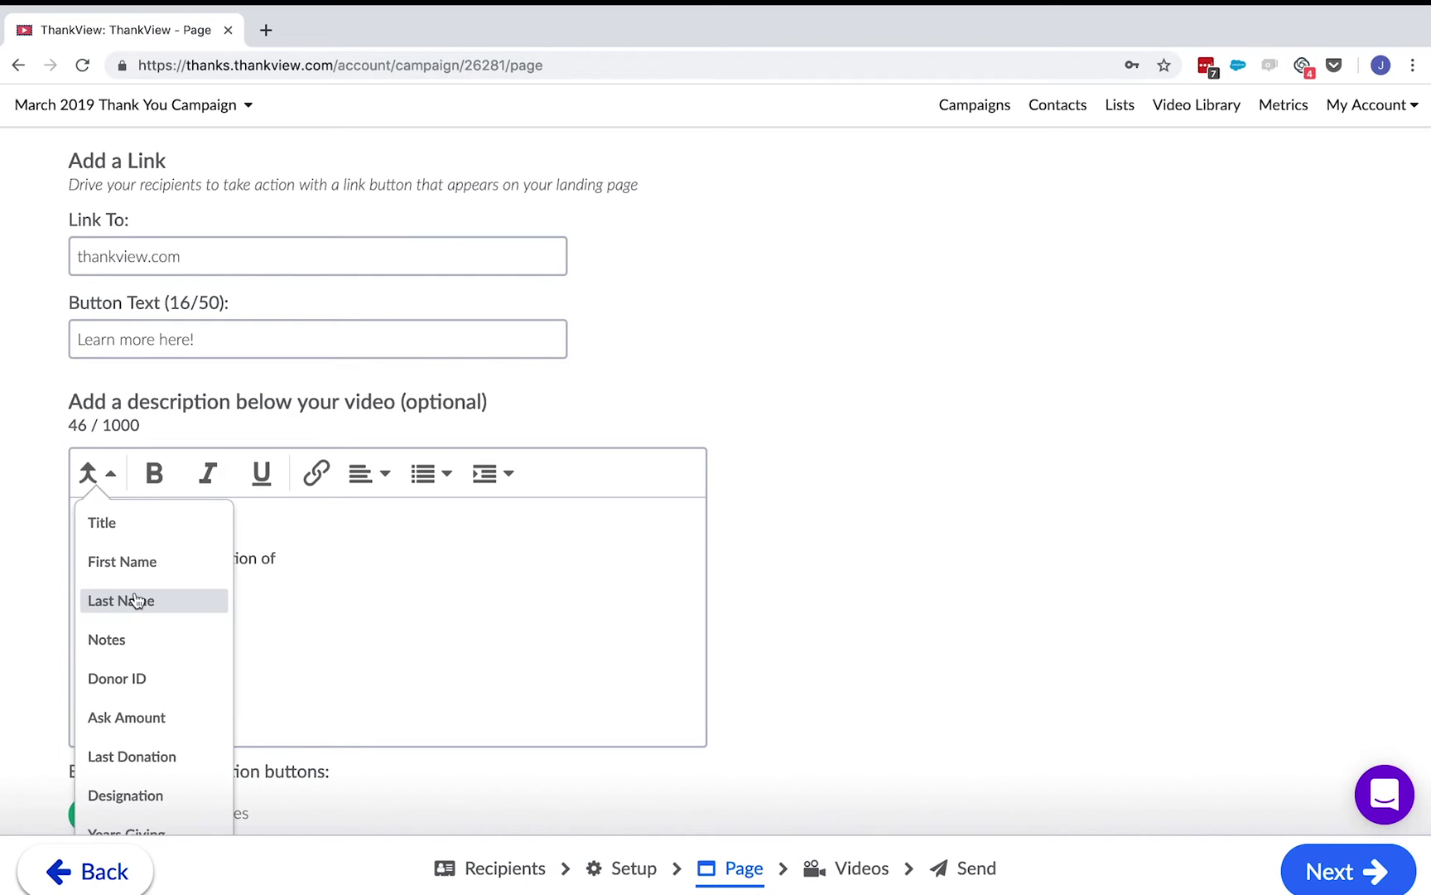
{"action": "left_click", "coordinate": [161, 755]}
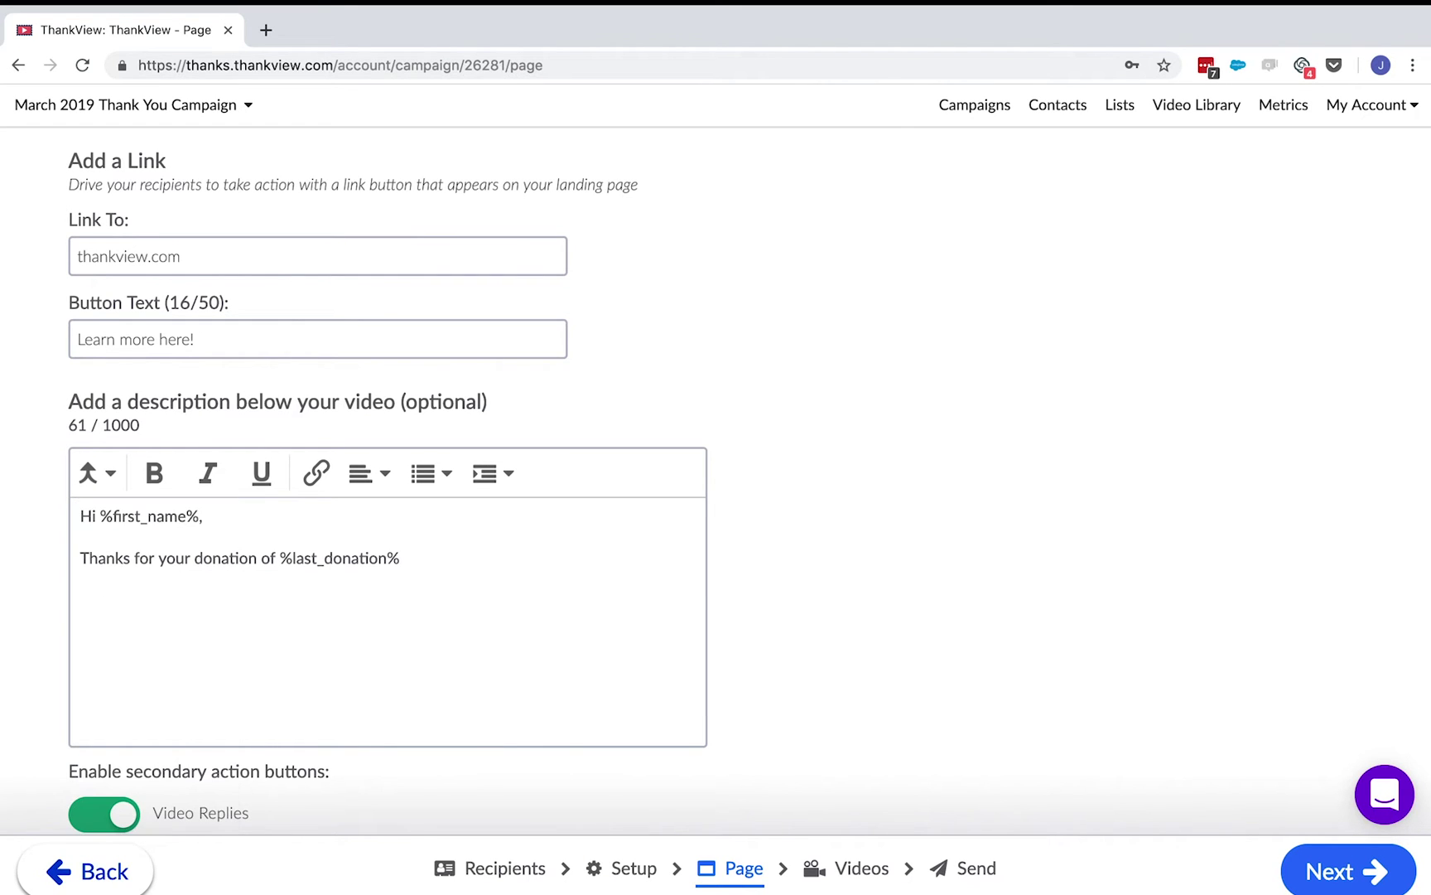
{"action": "type", "text": "to the"}
{"action": "left_click", "coordinate": [98, 474]}
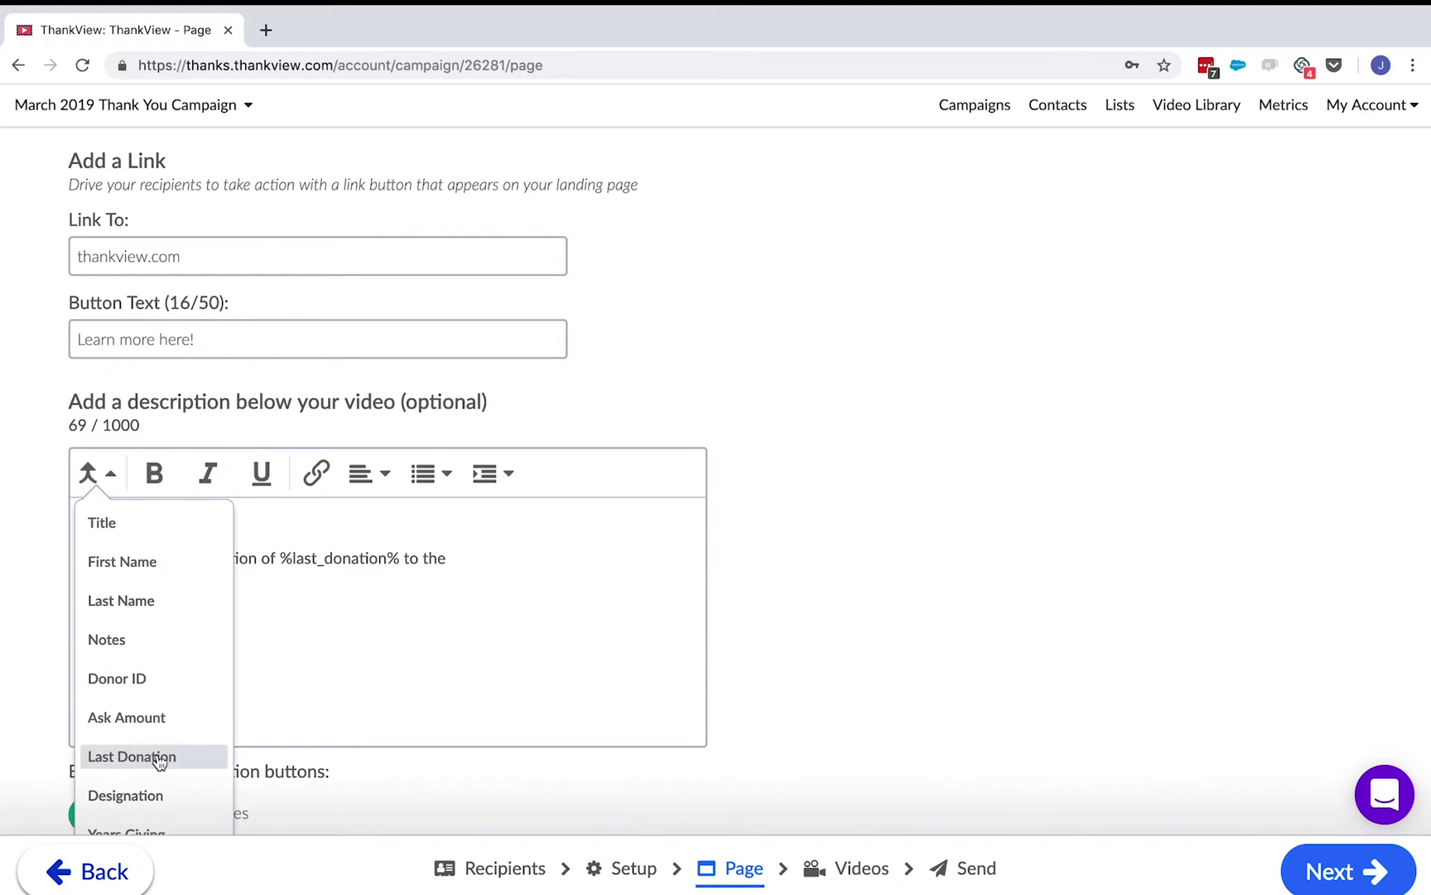
{"action": "left_click", "coordinate": [160, 791]}
{"action": "type", "text": ". We ar"}
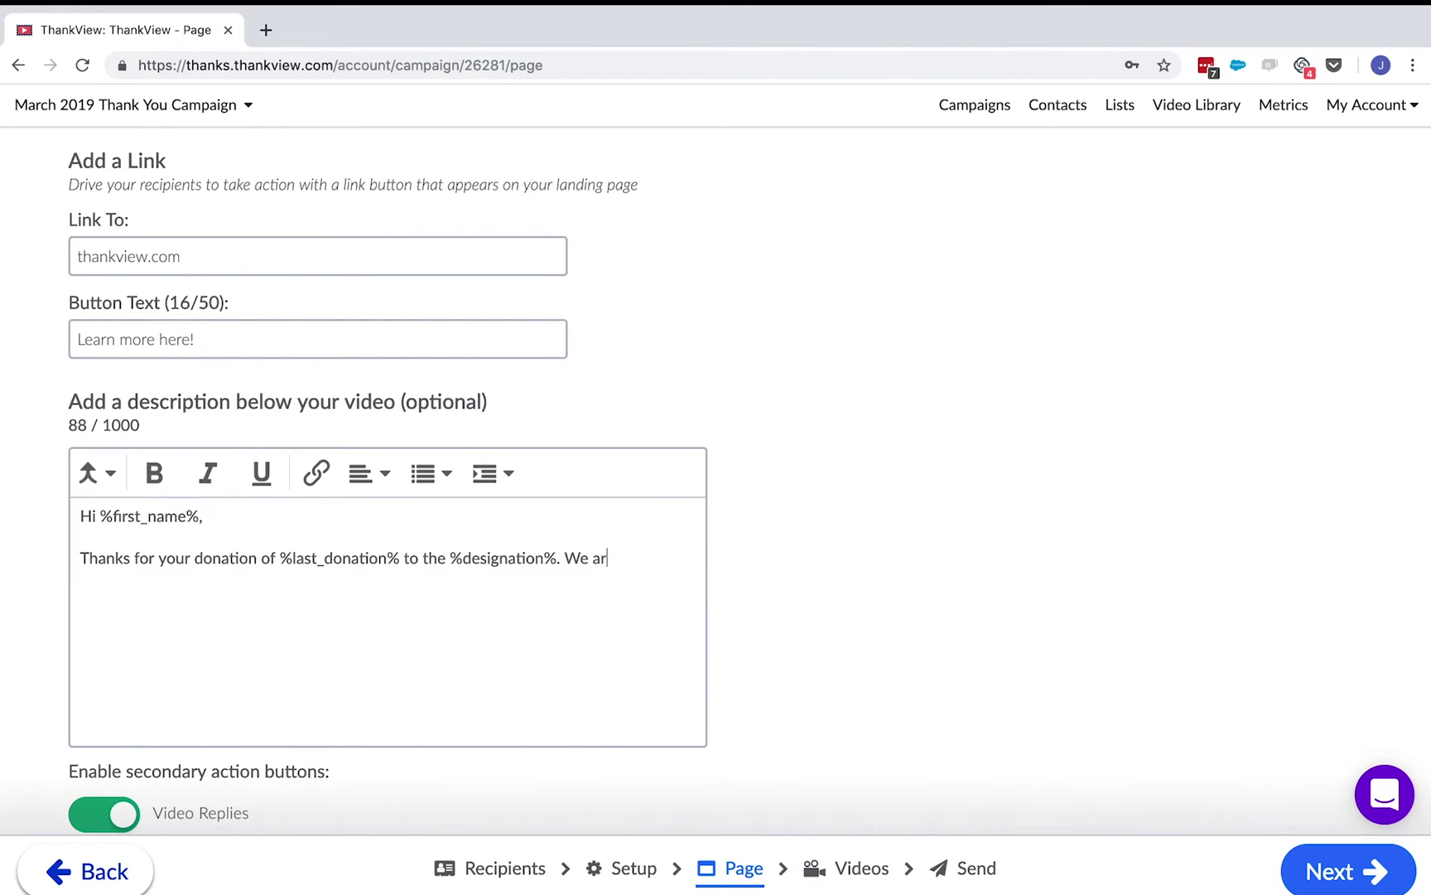
{"action": "type", "text": "e grateful for your support!"}
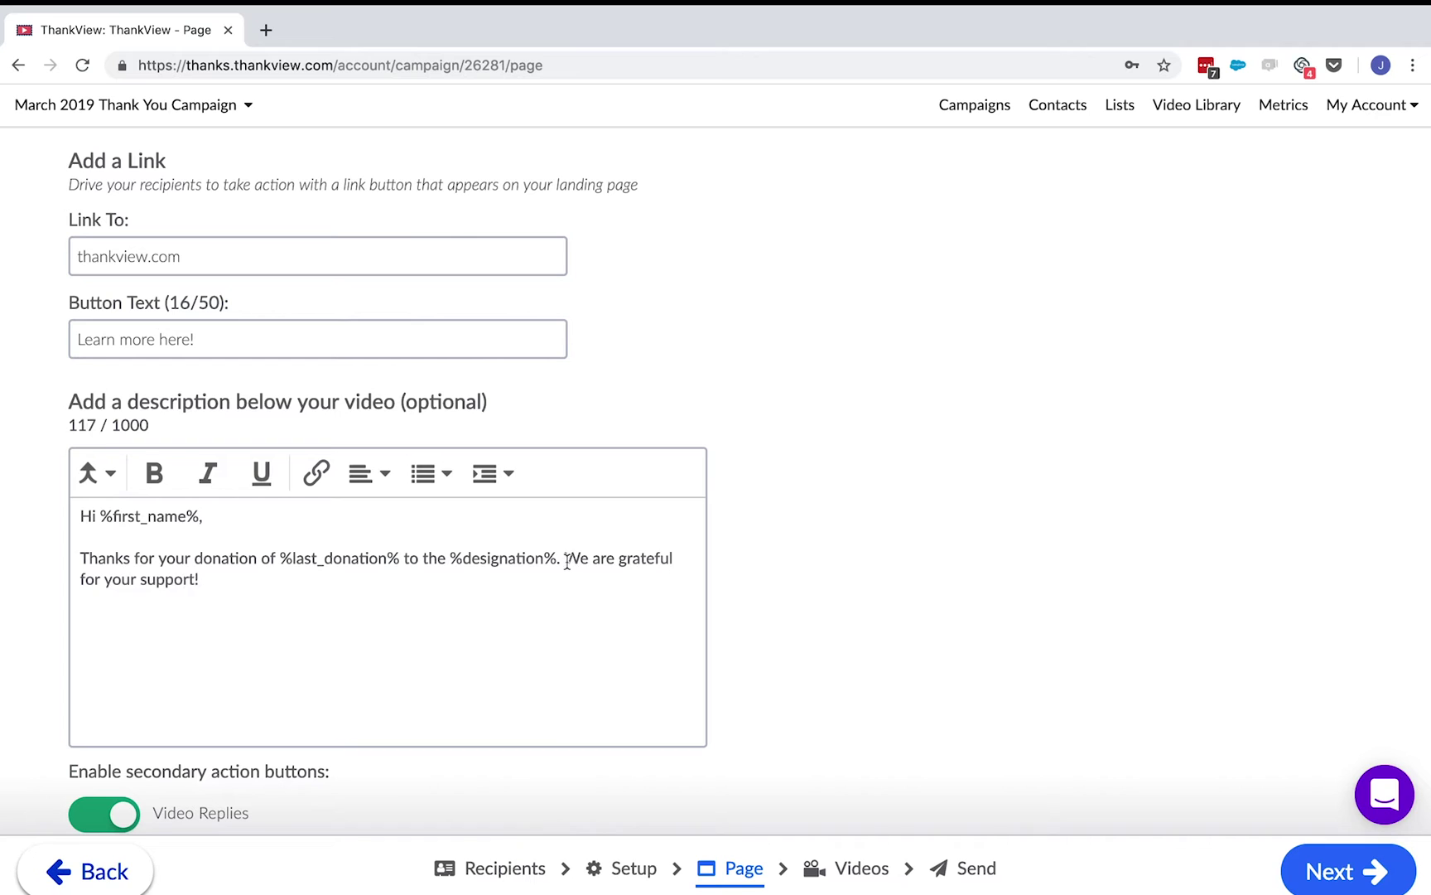
- Make 'We are grateful for your support!' bold and italic, then preview the next recipient
{"action": "left_click_drag", "start_coordinate": [566, 562], "coordinate": [199, 579]}
{"action": "left_click", "coordinate": [154, 473]}
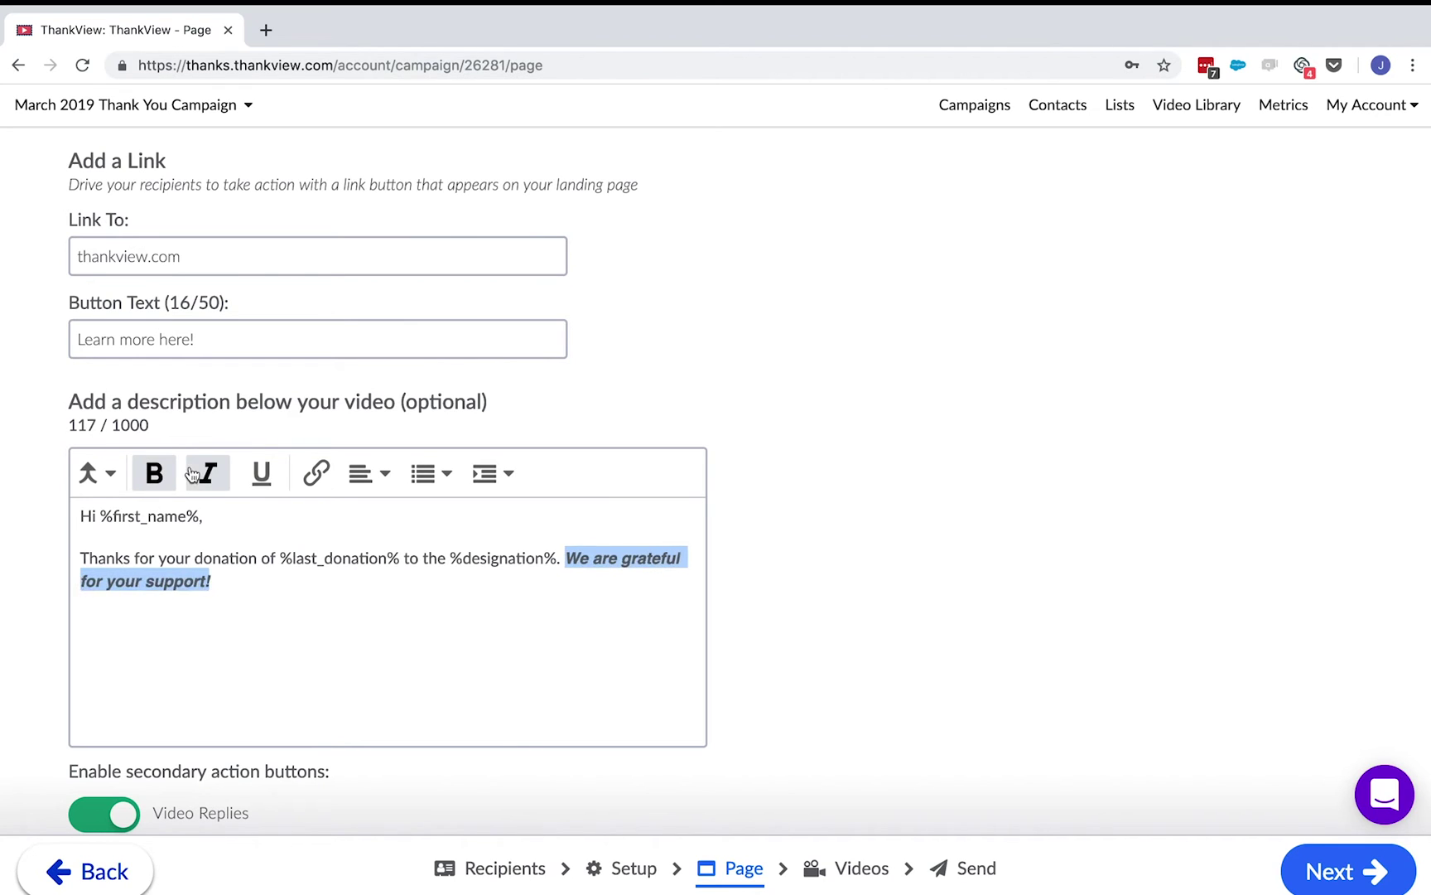
{"action": "left_click", "coordinate": [207, 473]}
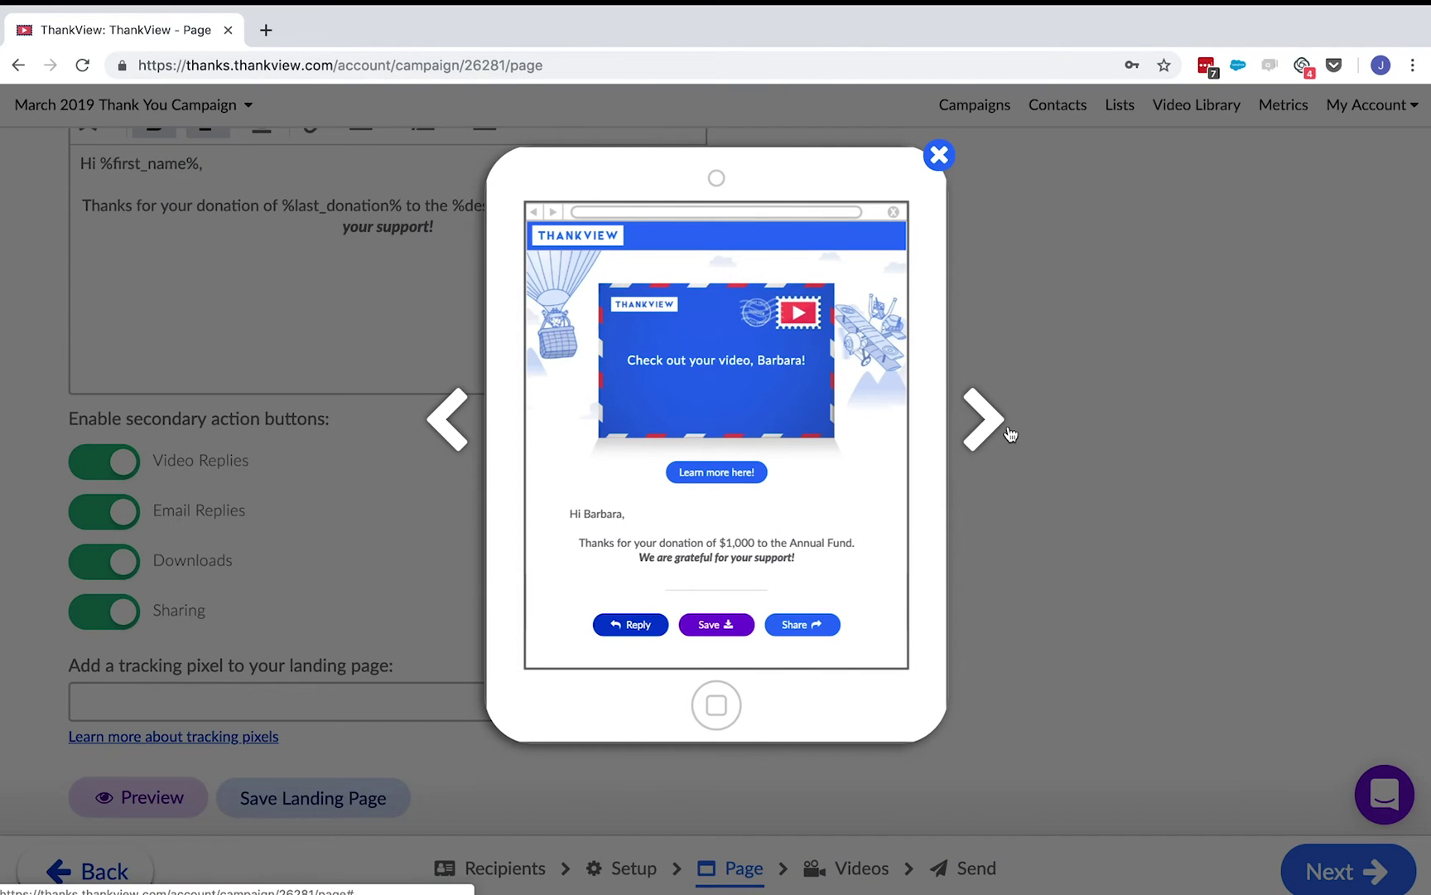
{"action": "left_click", "coordinate": [1010, 434]}
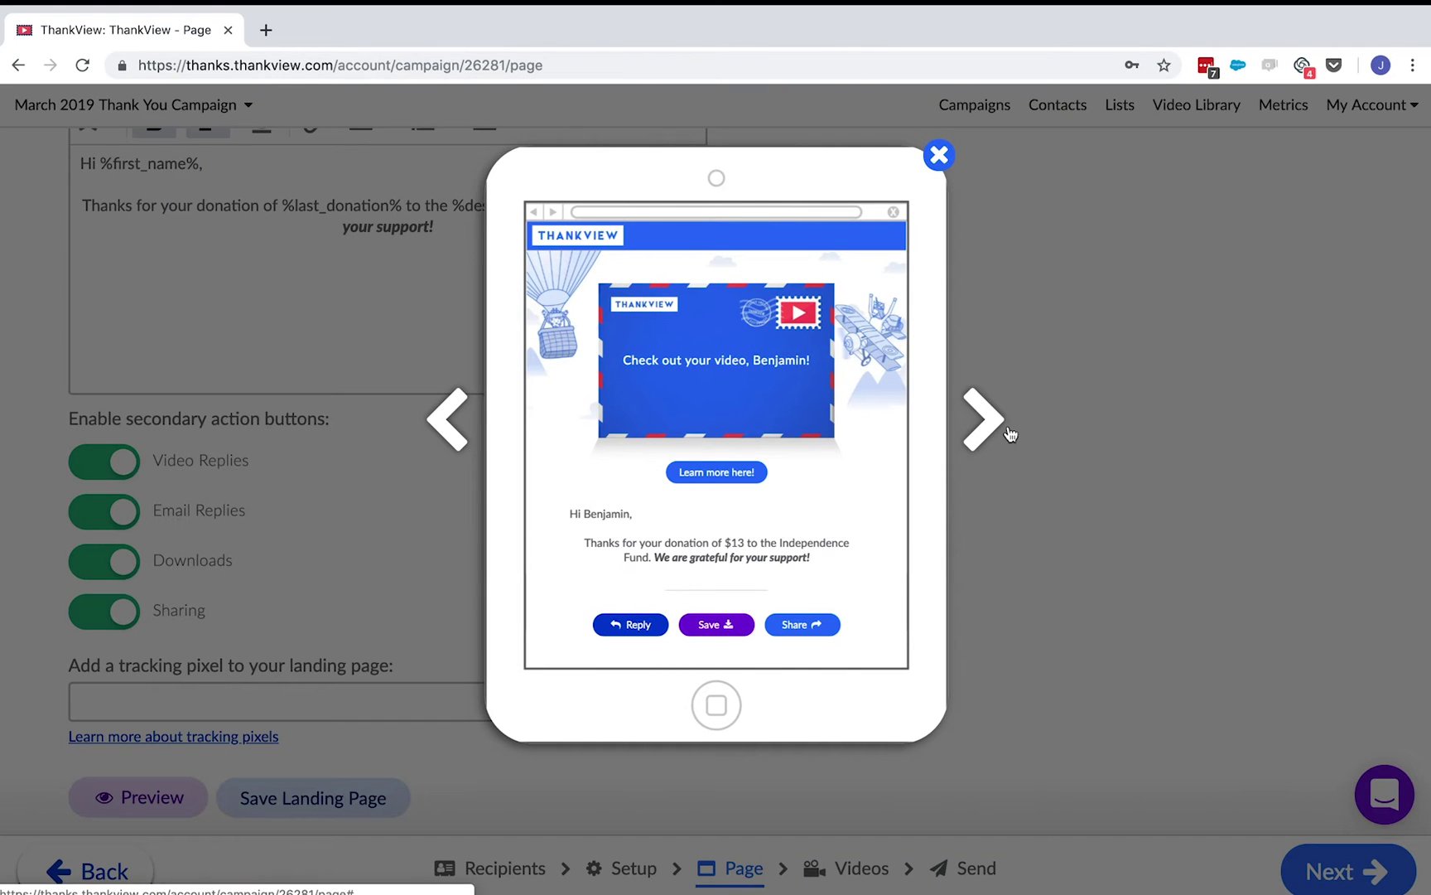
- Preview another recipient's landing page, then advance the campaign to Videos
{"action": "left_click", "coordinate": [1010, 434]}
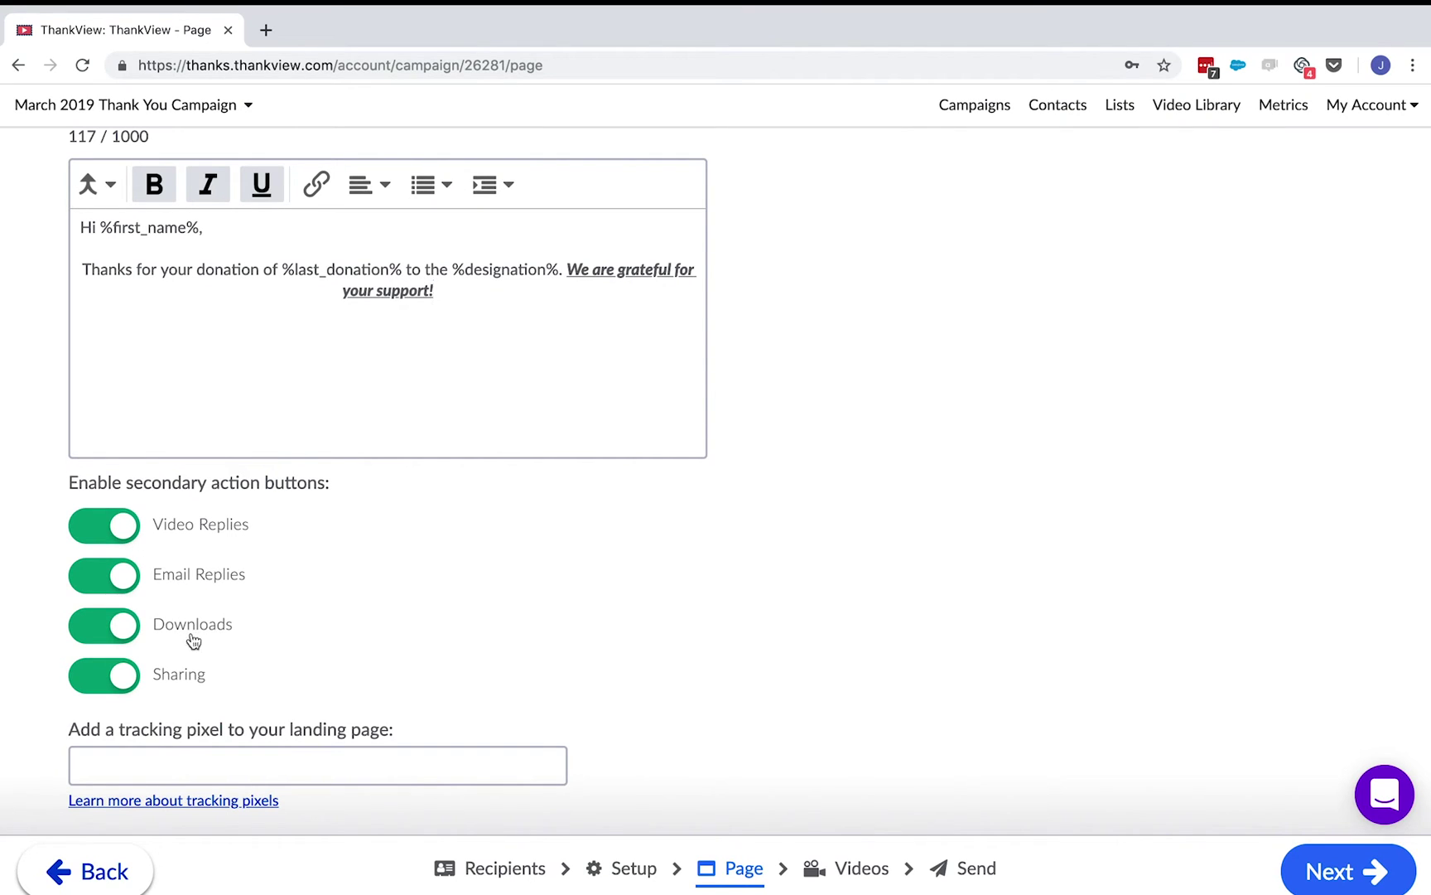
{"action": "left_click", "coordinate": [1367, 891]}
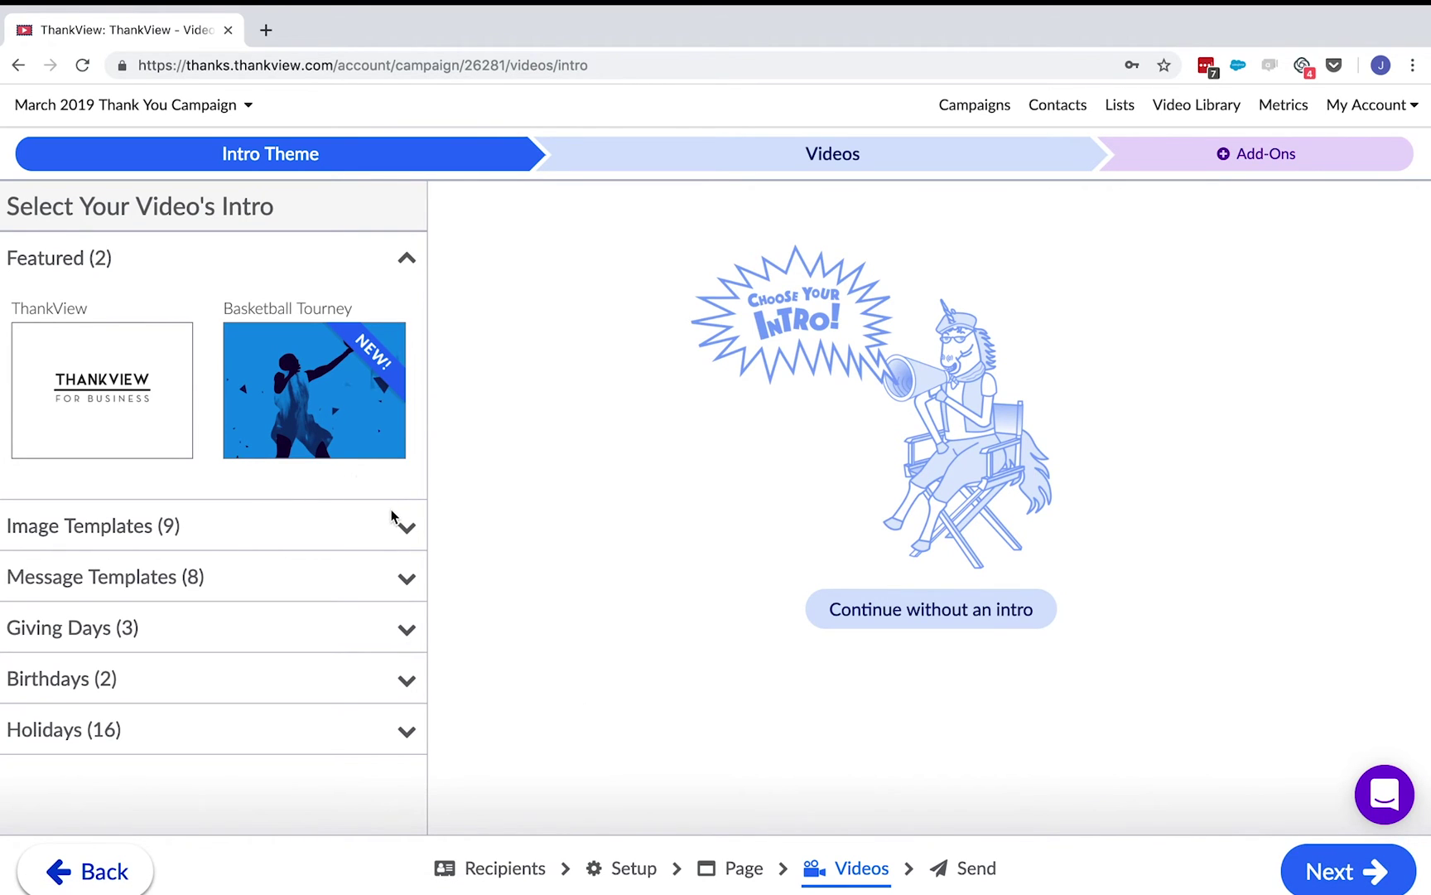
- Choose the ThankView intro, browse its music tracks, and select the Class of 2003 recipient
{"action": "left_click", "coordinate": [179, 423]}
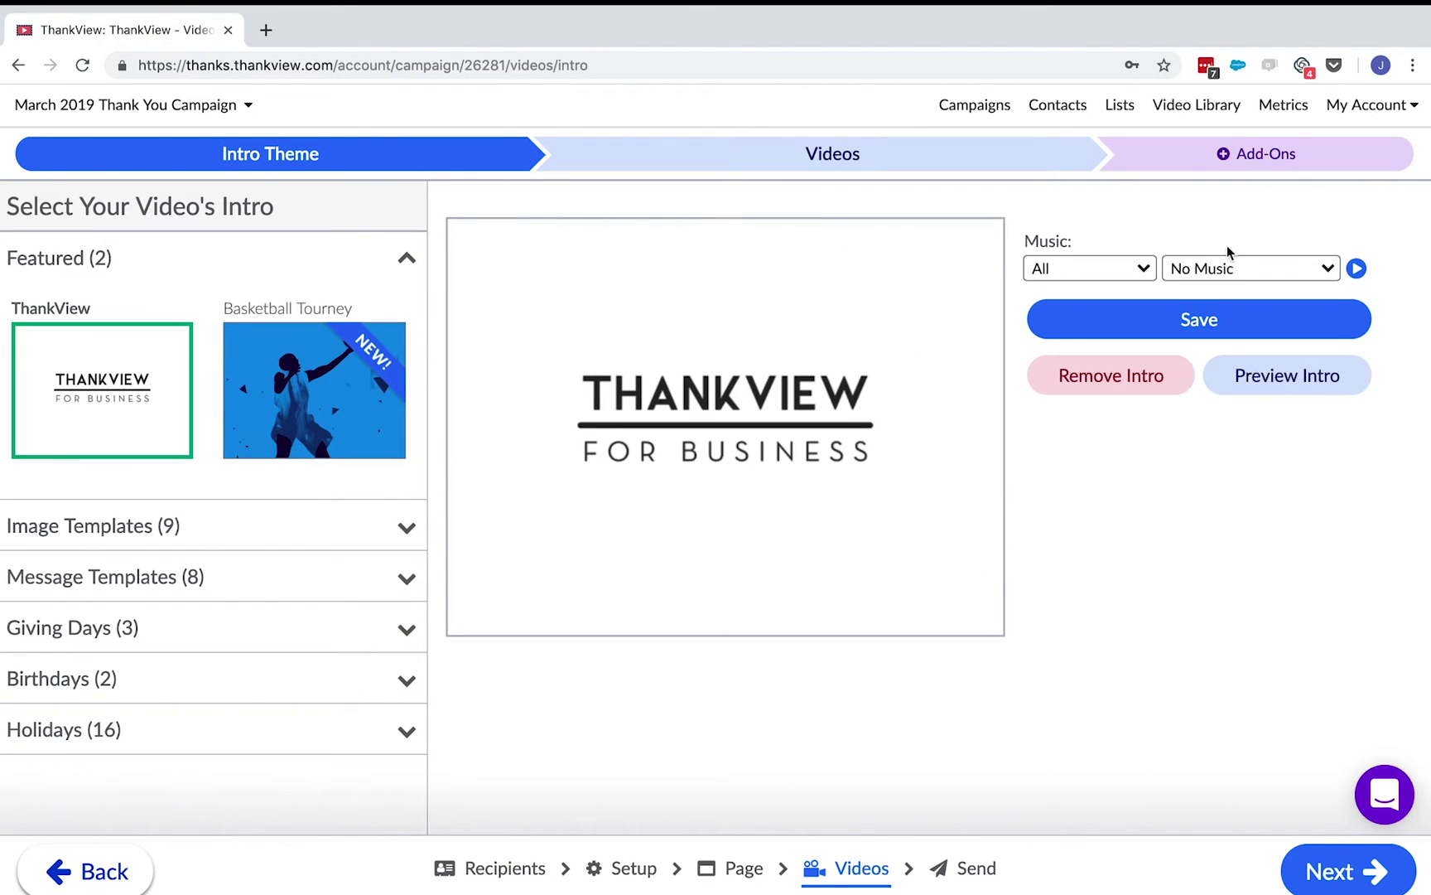
{"action": "left_click", "coordinate": [1284, 267]}
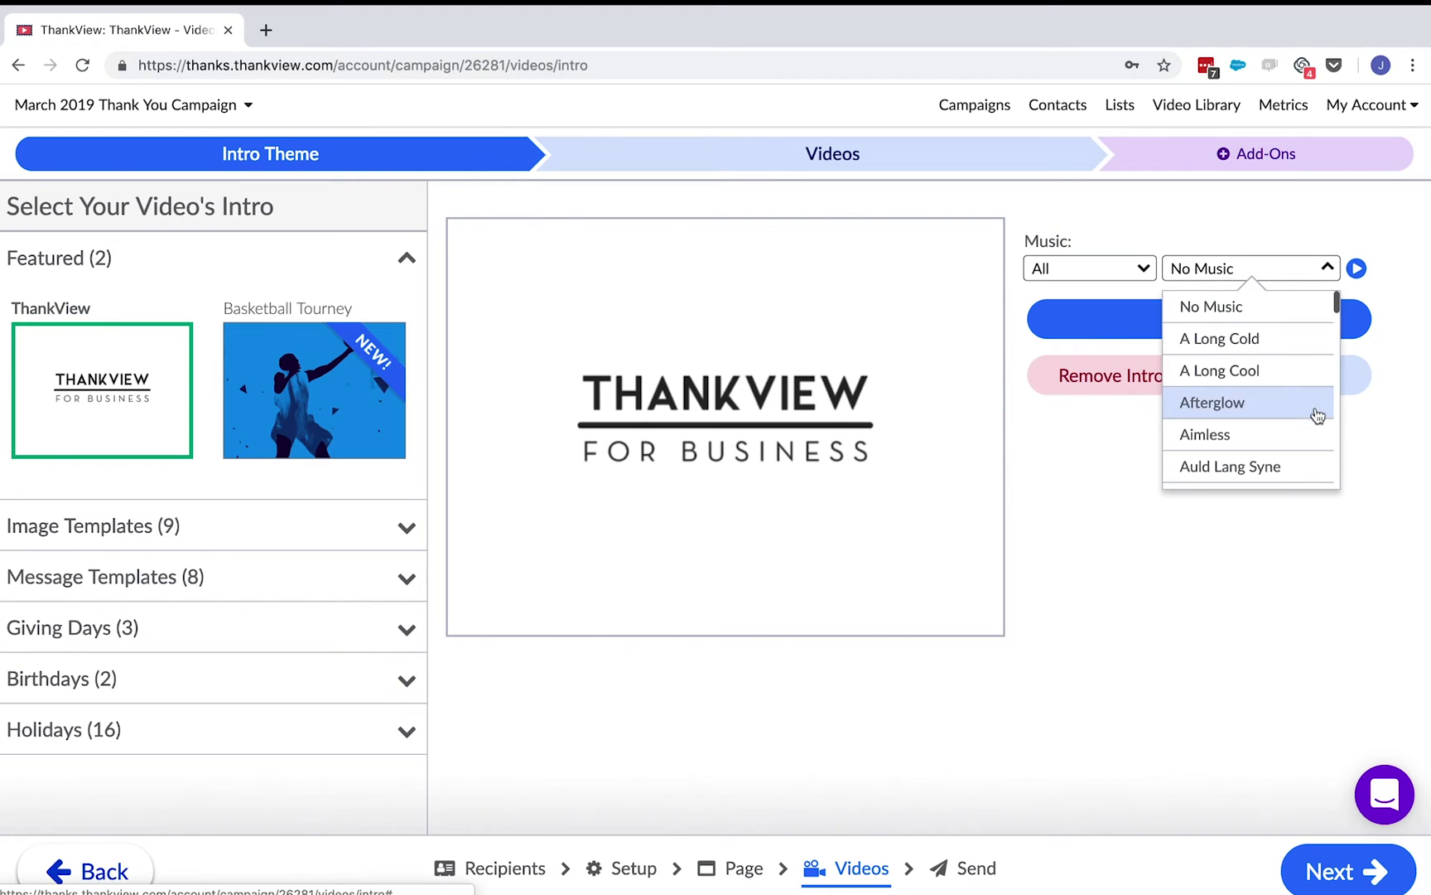
{"action": "scroll", "coordinate": [1317, 416], "scroll_direction": "down", "scroll_amount": 1}
{"action": "scroll", "coordinate": [1317, 416], "scroll_direction": "down", "scroll_amount": 5}
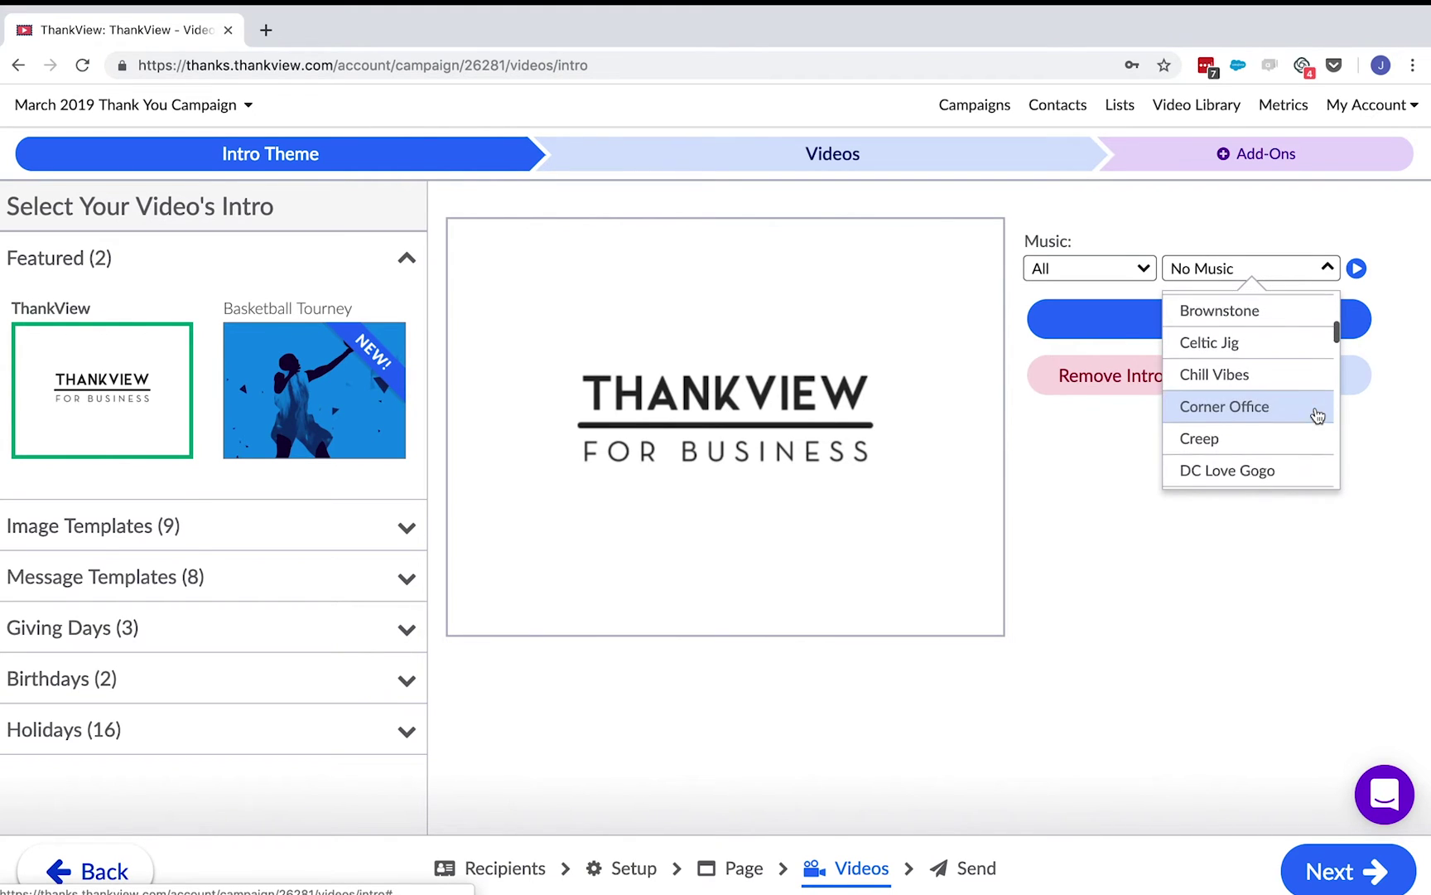
{"action": "scroll", "coordinate": [1317, 416], "scroll_direction": "down", "scroll_amount": 1}
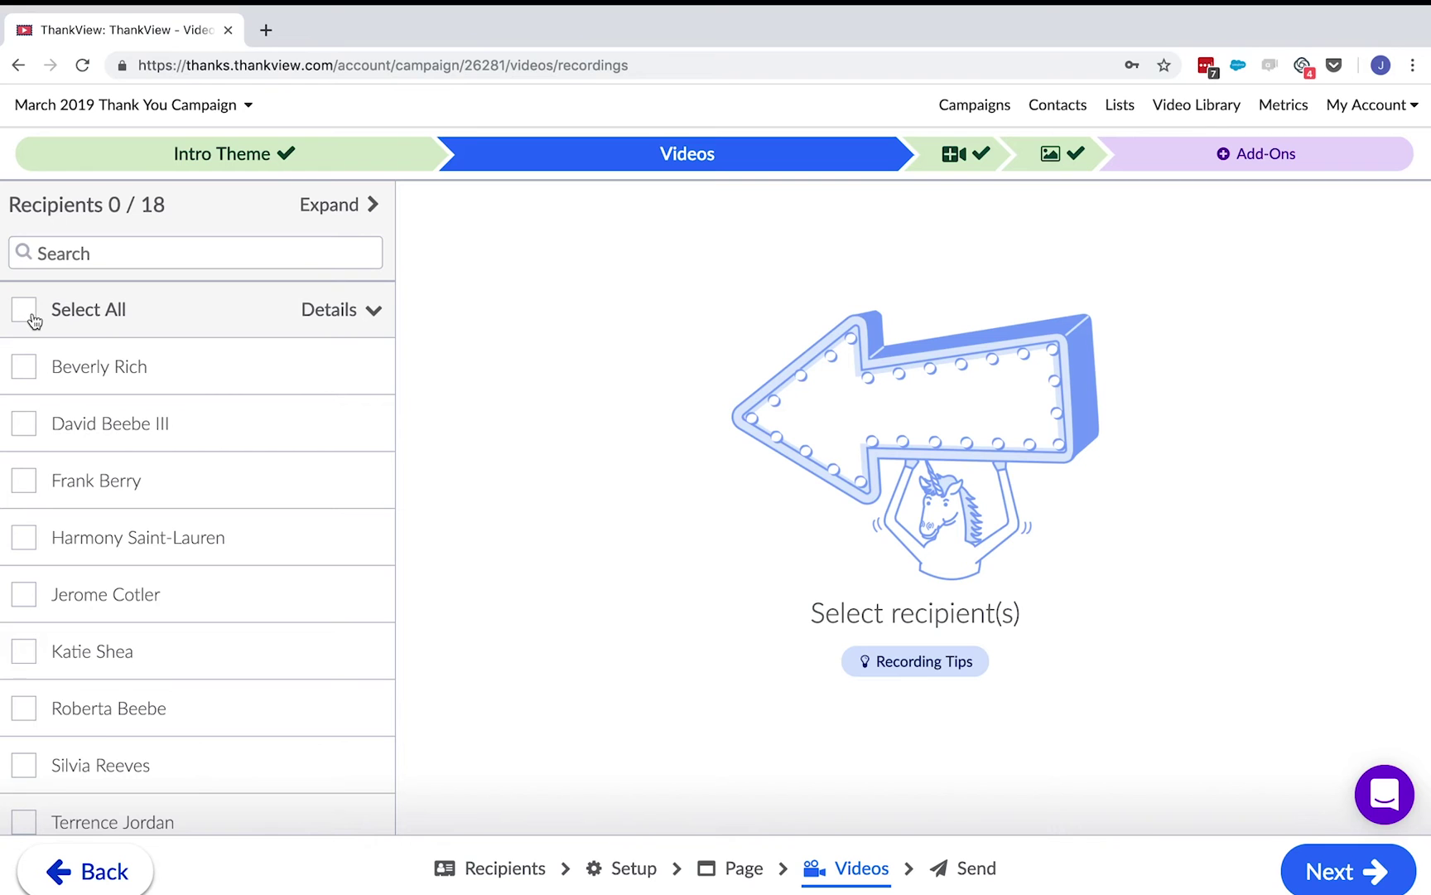
{"action": "left_click", "coordinate": [263, 363]}
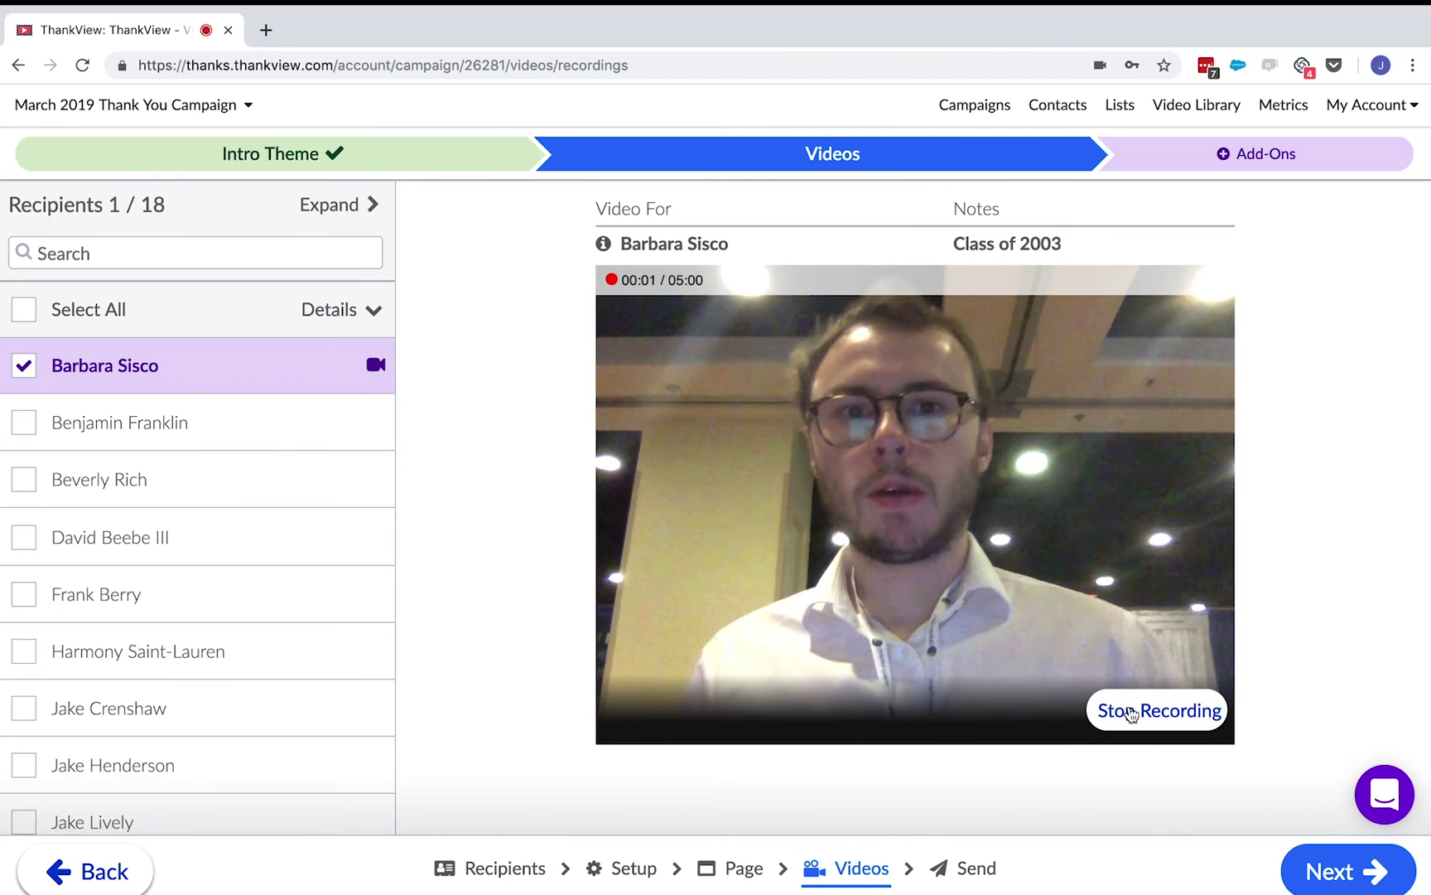
- Finish webcam videos for two recipients, then record one shared video for all five 'jake' recipients
{"action": "left_click", "coordinate": [1133, 712]}
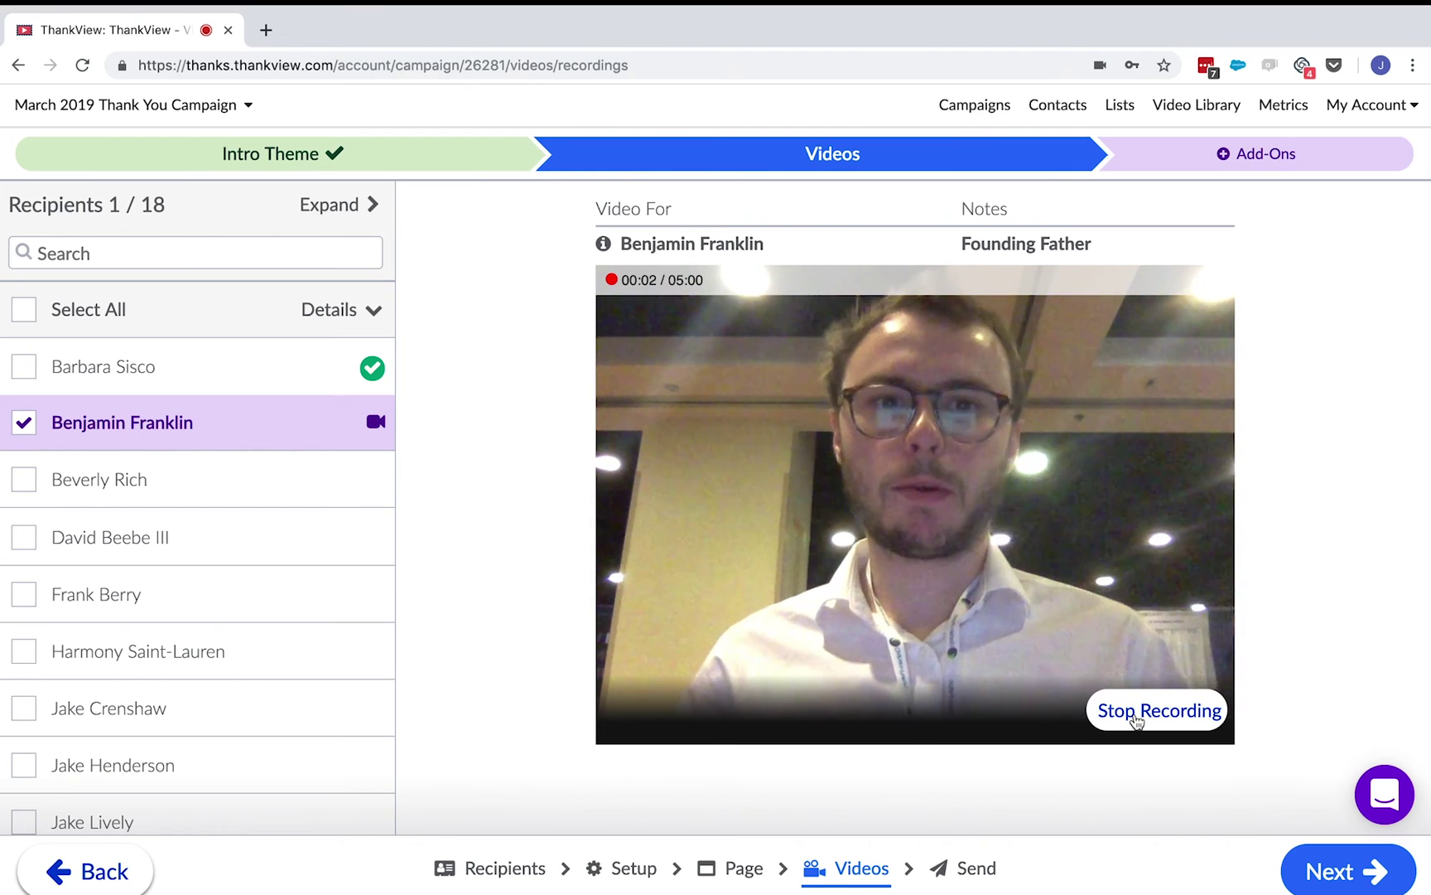
{"action": "left_click", "coordinate": [1135, 712]}
{"action": "left_click", "coordinate": [118, 250]}
{"action": "type", "text": "jake"}
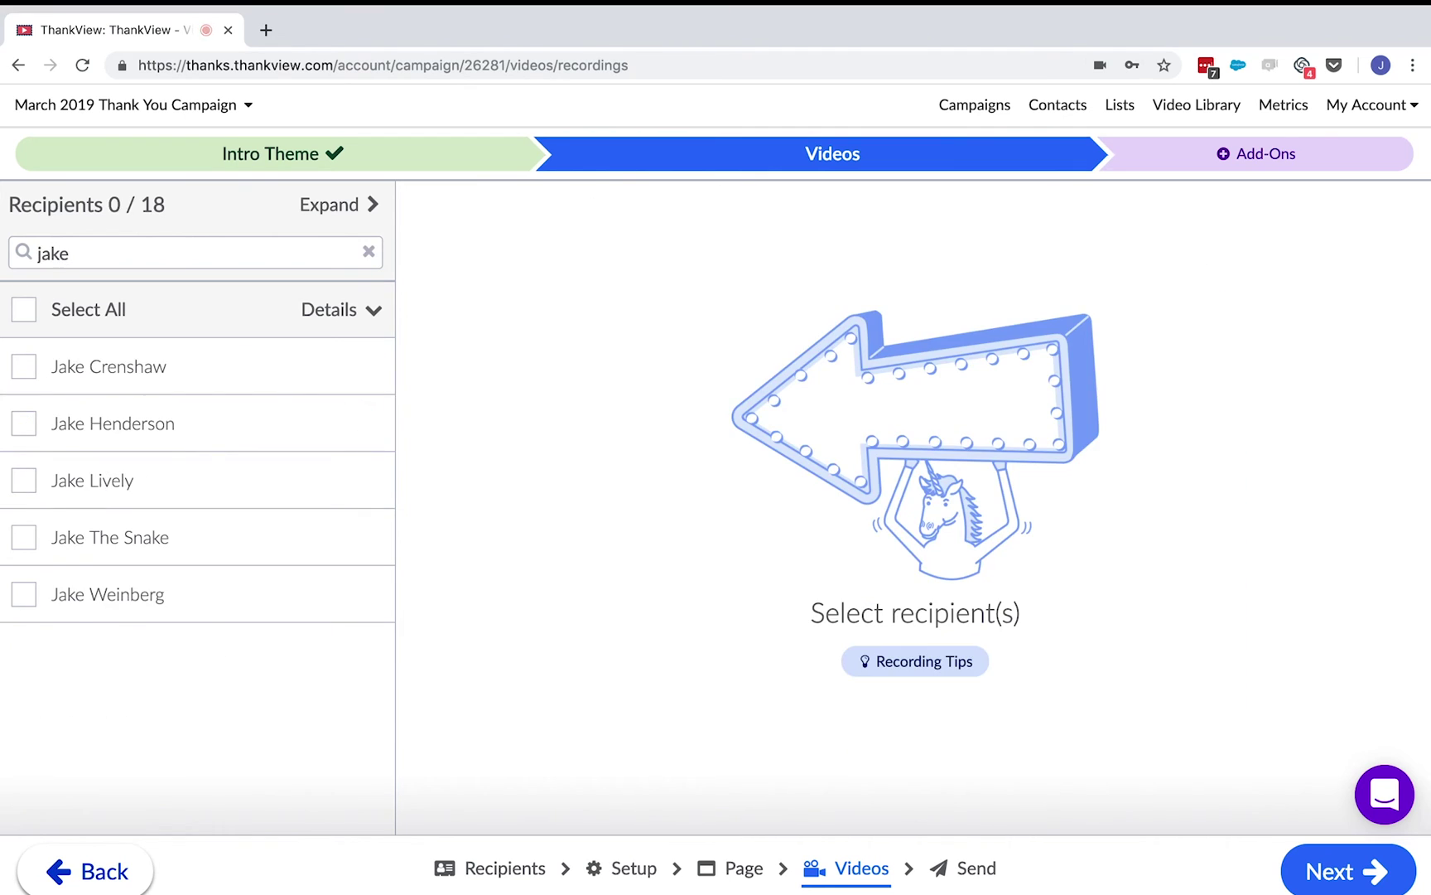
{"action": "left_click", "coordinate": [105, 307]}
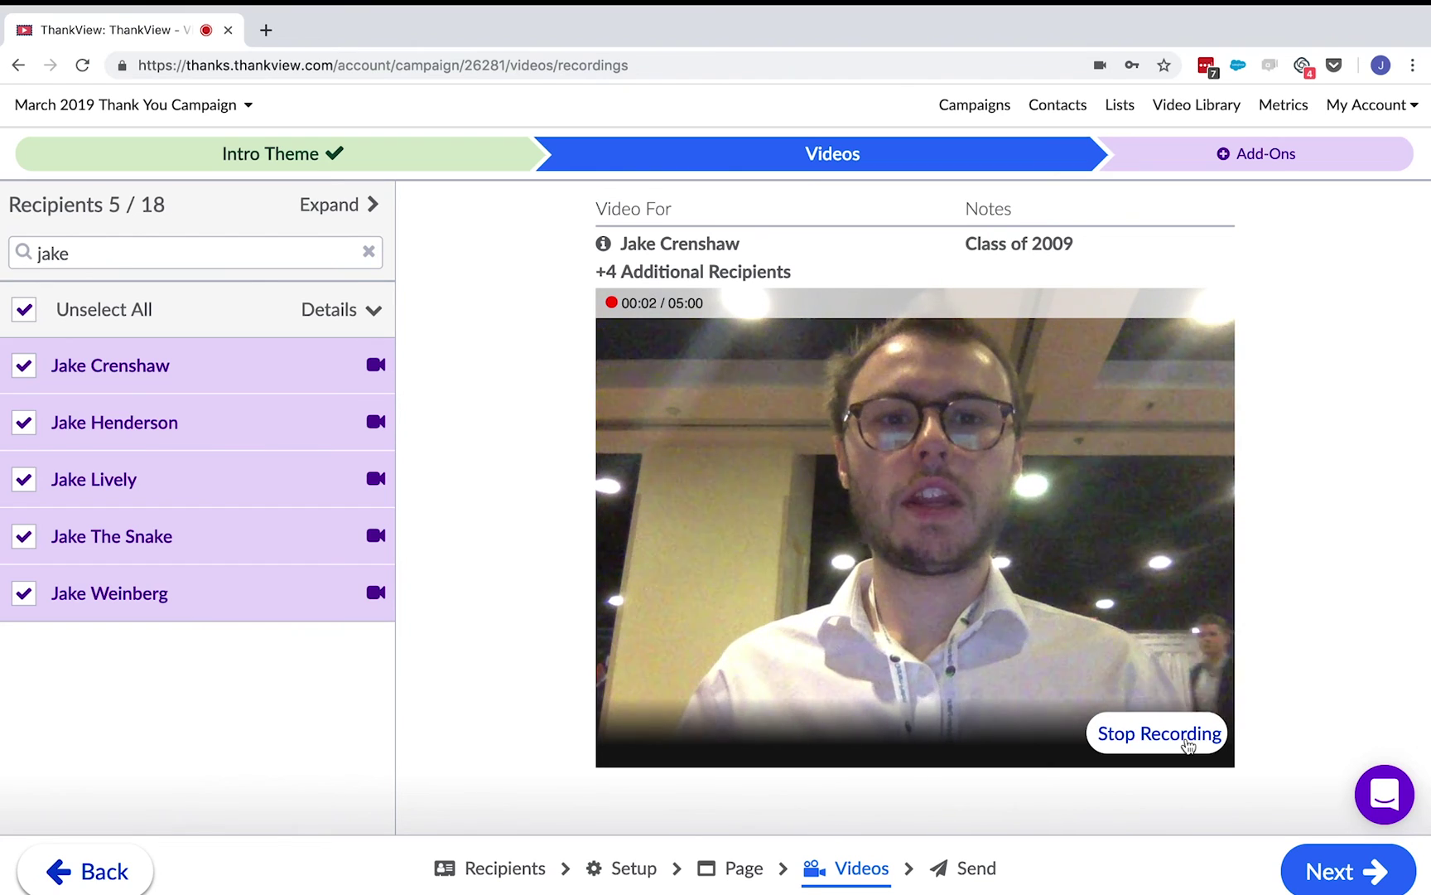
{"action": "left_click", "coordinate": [1186, 744]}
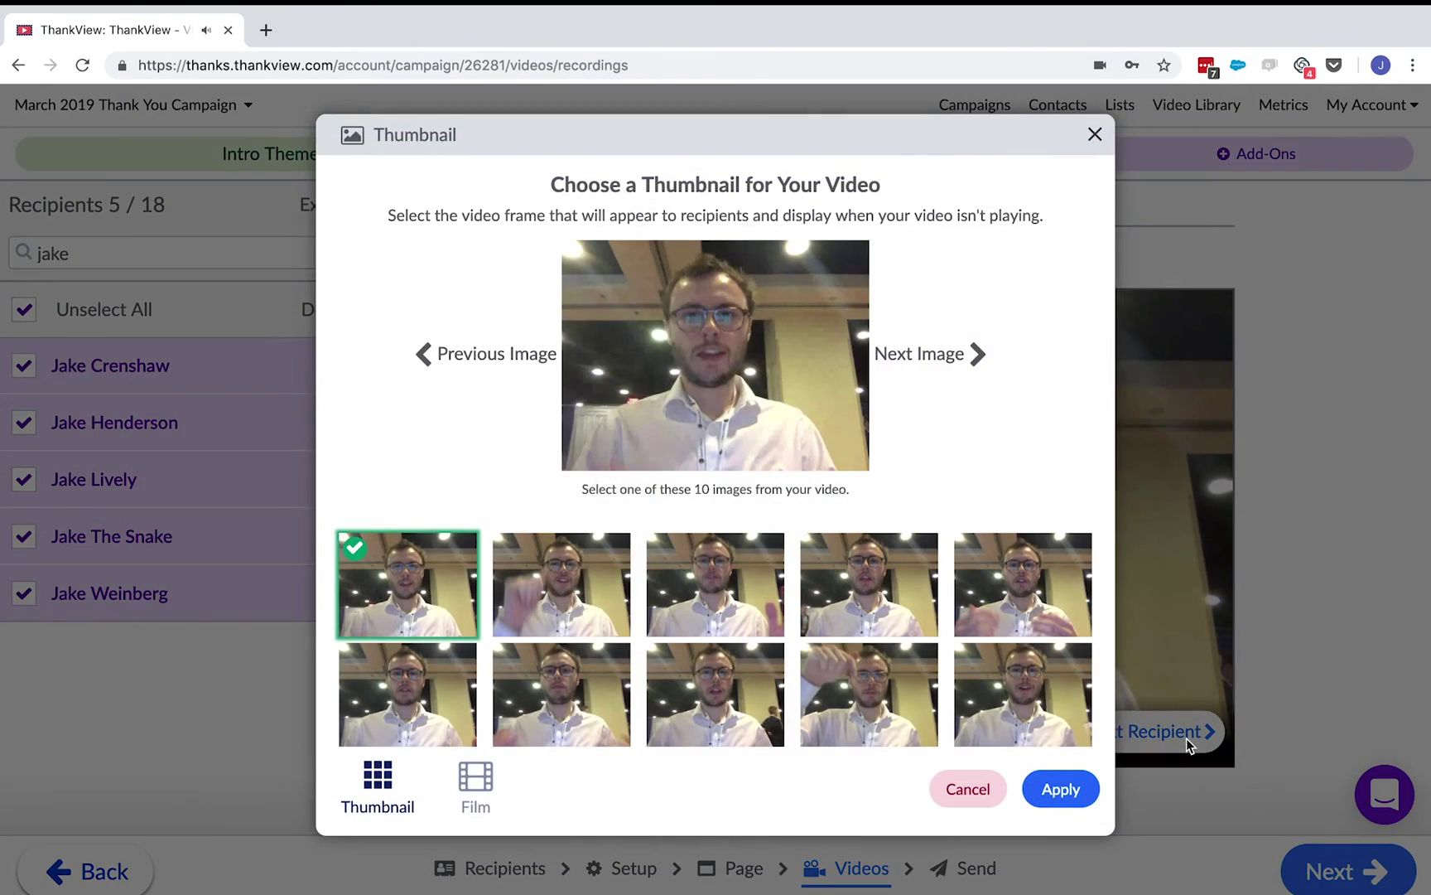
- Apply a different frame as the shared video's thumbnail and trim its first second to 00:01
{"action": "left_click", "coordinate": [1069, 735]}
{"action": "left_click", "coordinate": [1062, 796]}
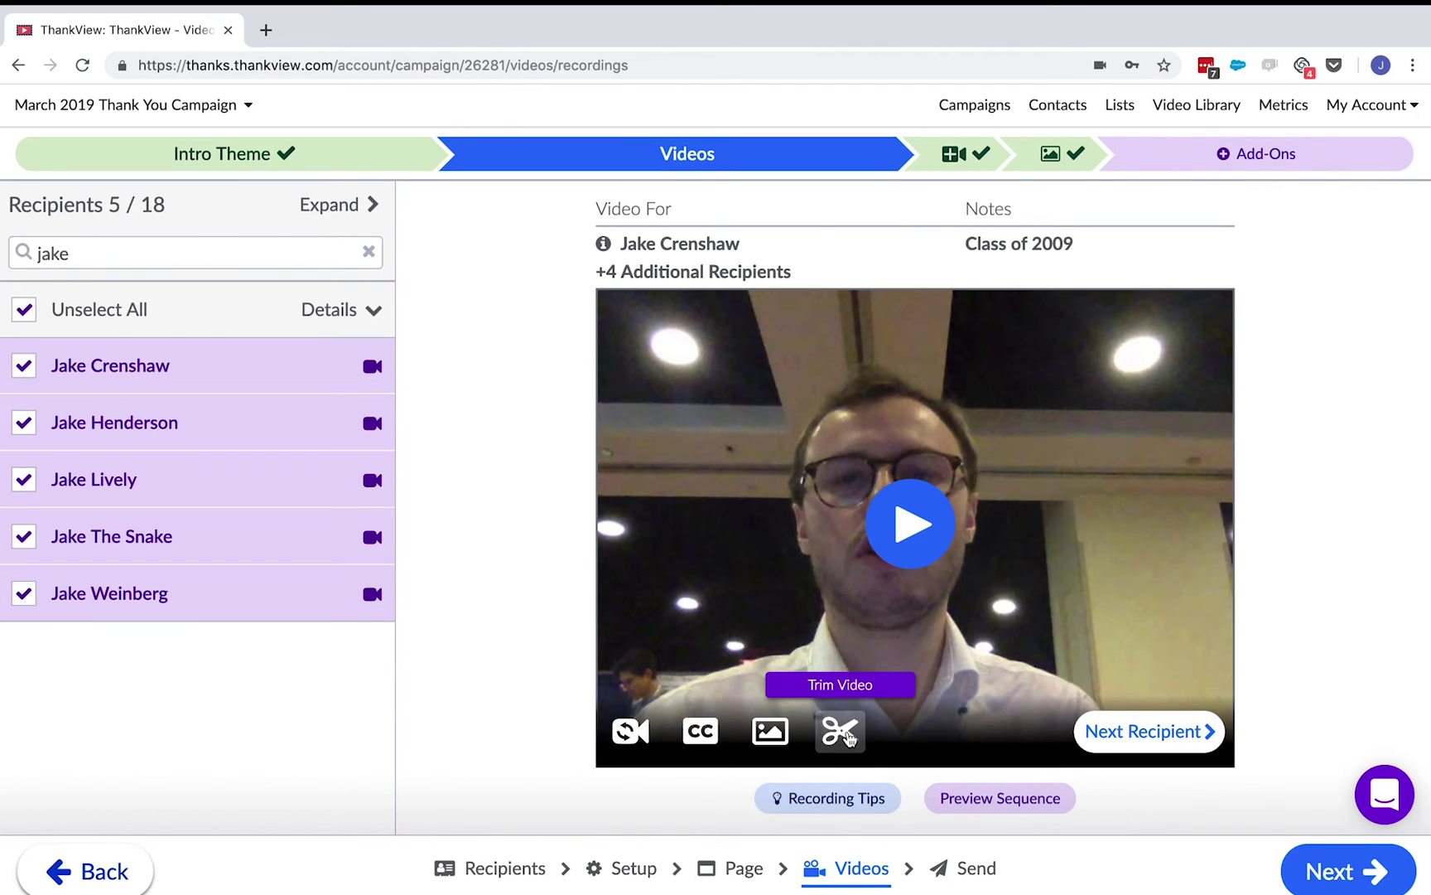
{"action": "left_click", "coordinate": [841, 730]}
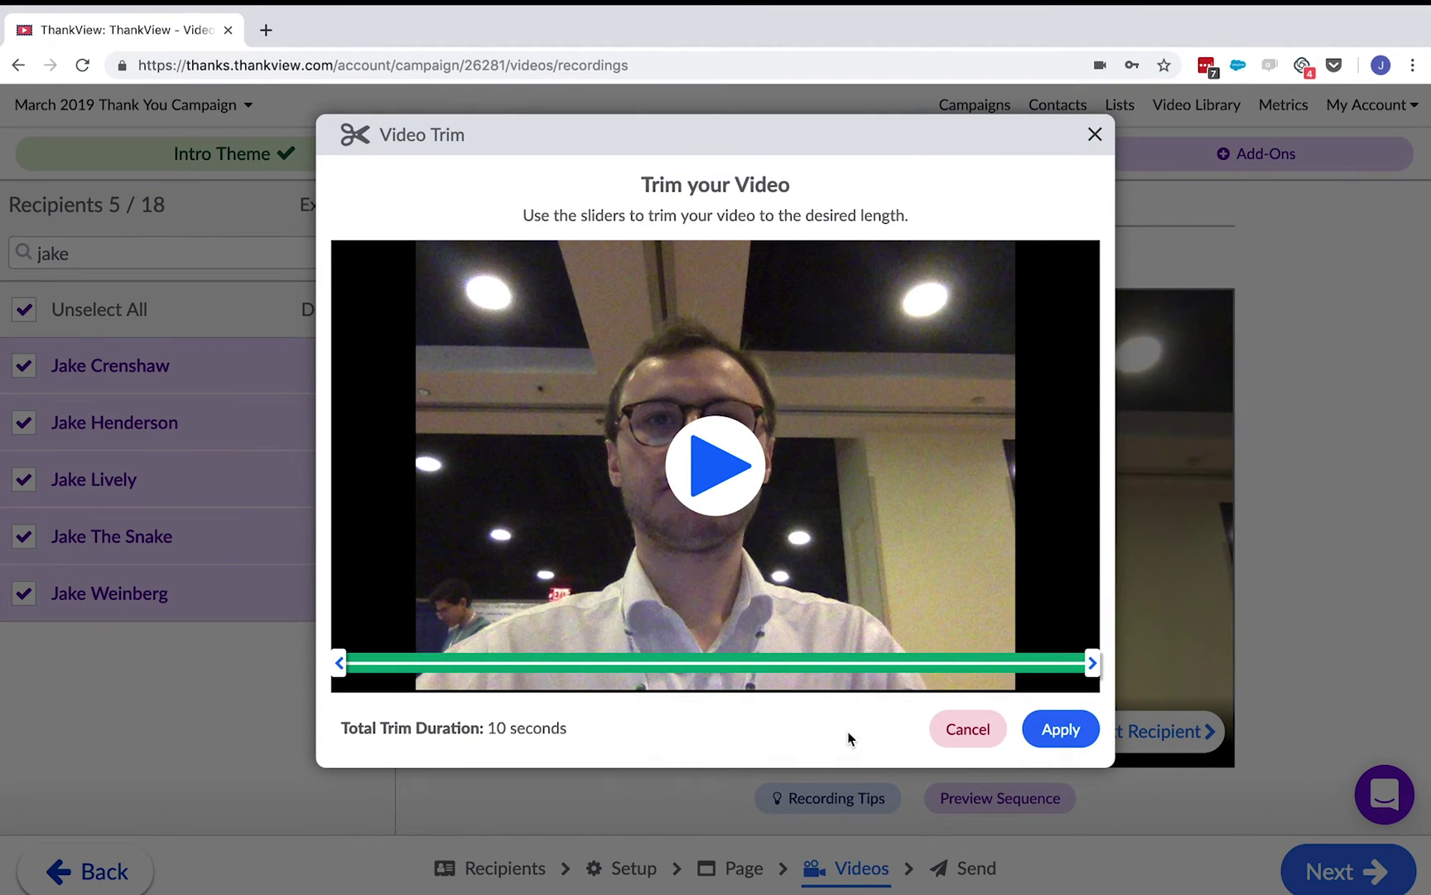
{"action": "left_click_drag", "start_coordinate": [339, 662], "coordinate": [398, 663]}
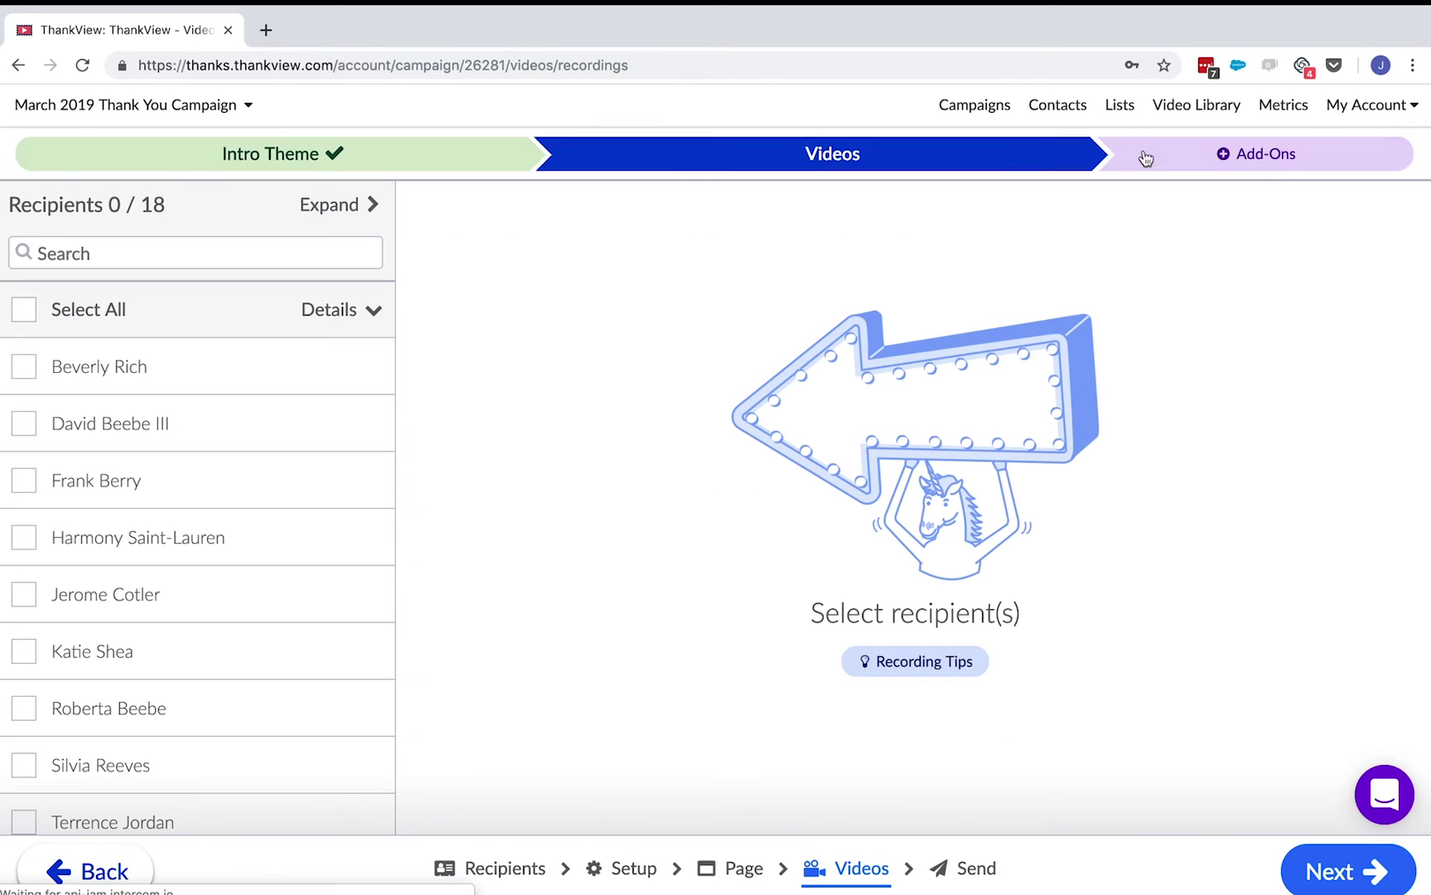
- Add an Add-On Video to every recipient's video, choosing it from the saved-videos Library
{"action": "left_click", "coordinate": [1274, 155]}
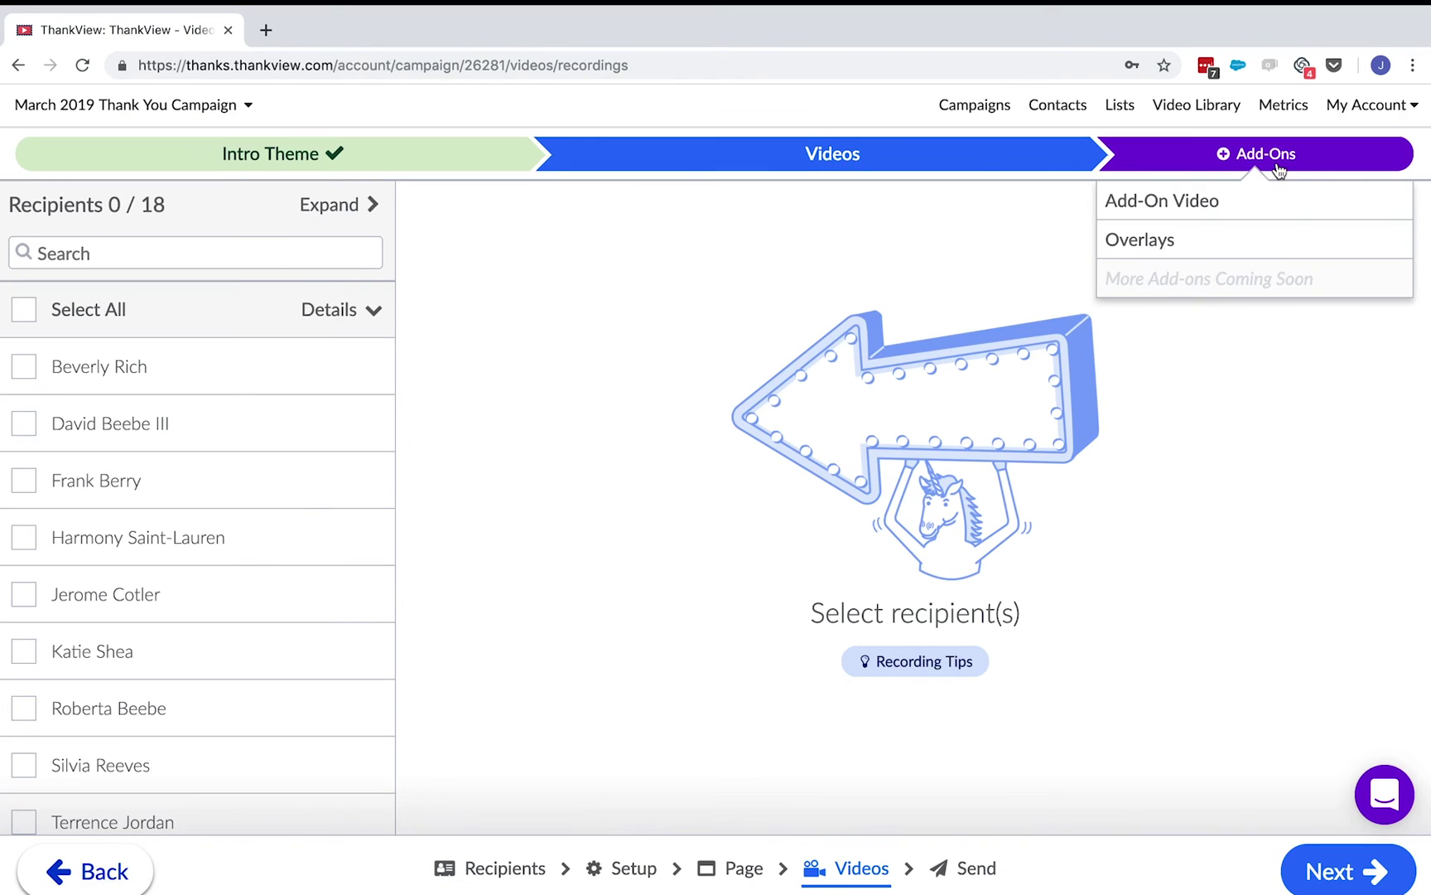
{"action": "left_click", "coordinate": [1255, 198]}
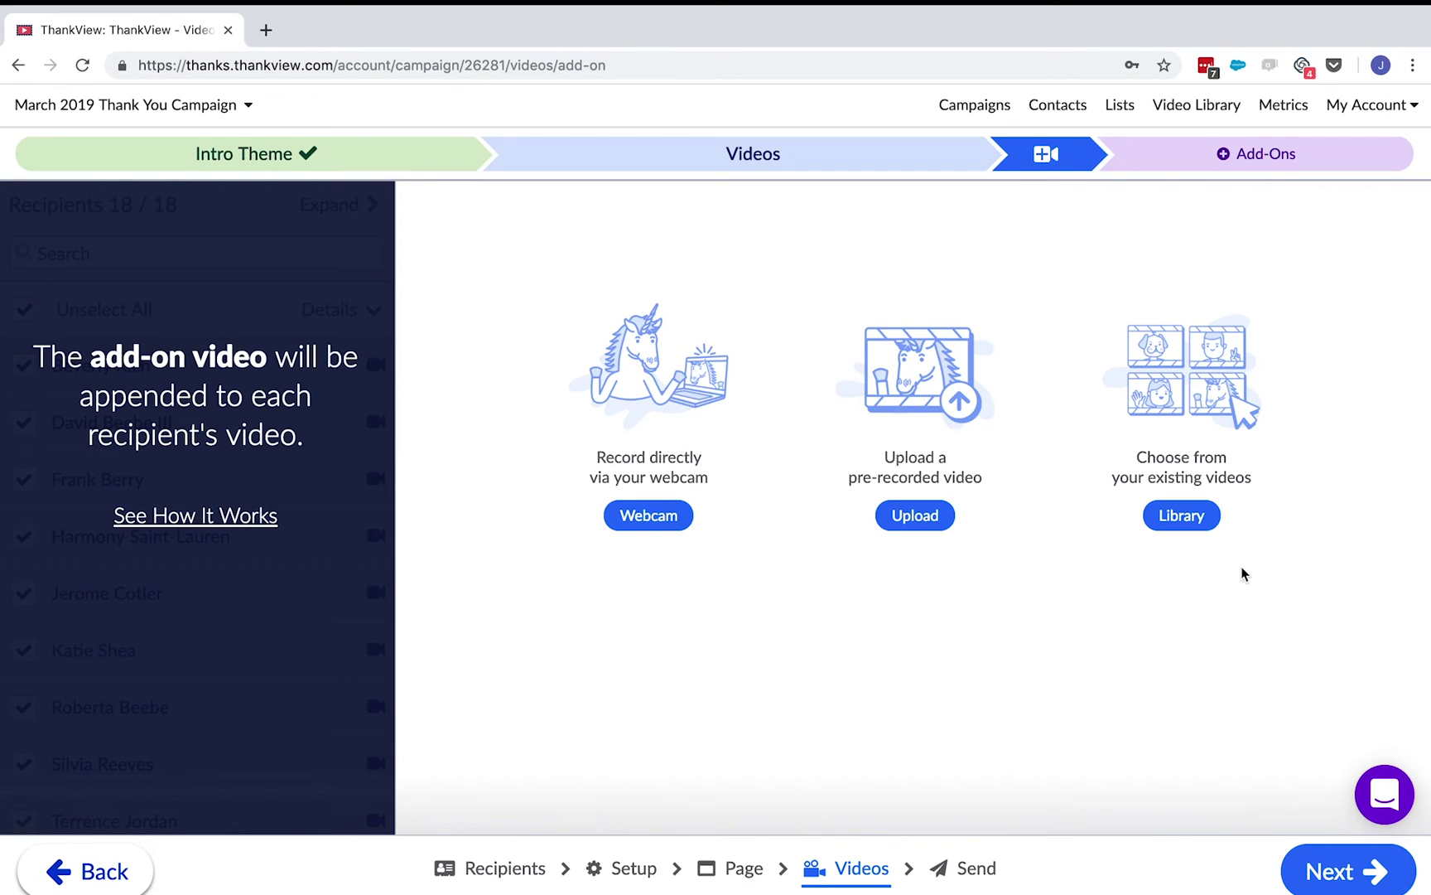
{"action": "left_click", "coordinate": [907, 520]}
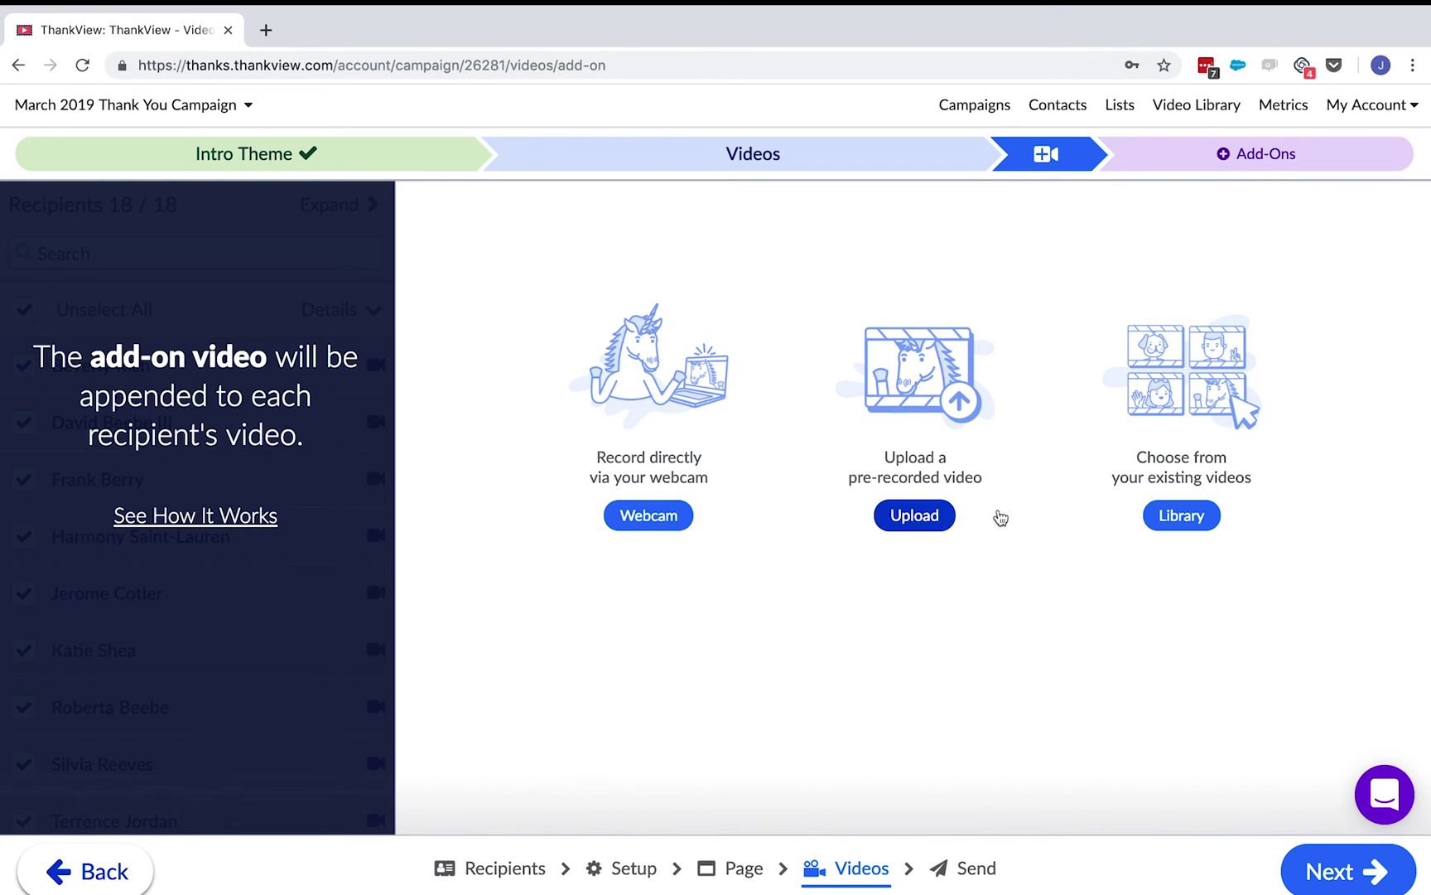
{"action": "left_click", "coordinate": [1212, 520]}
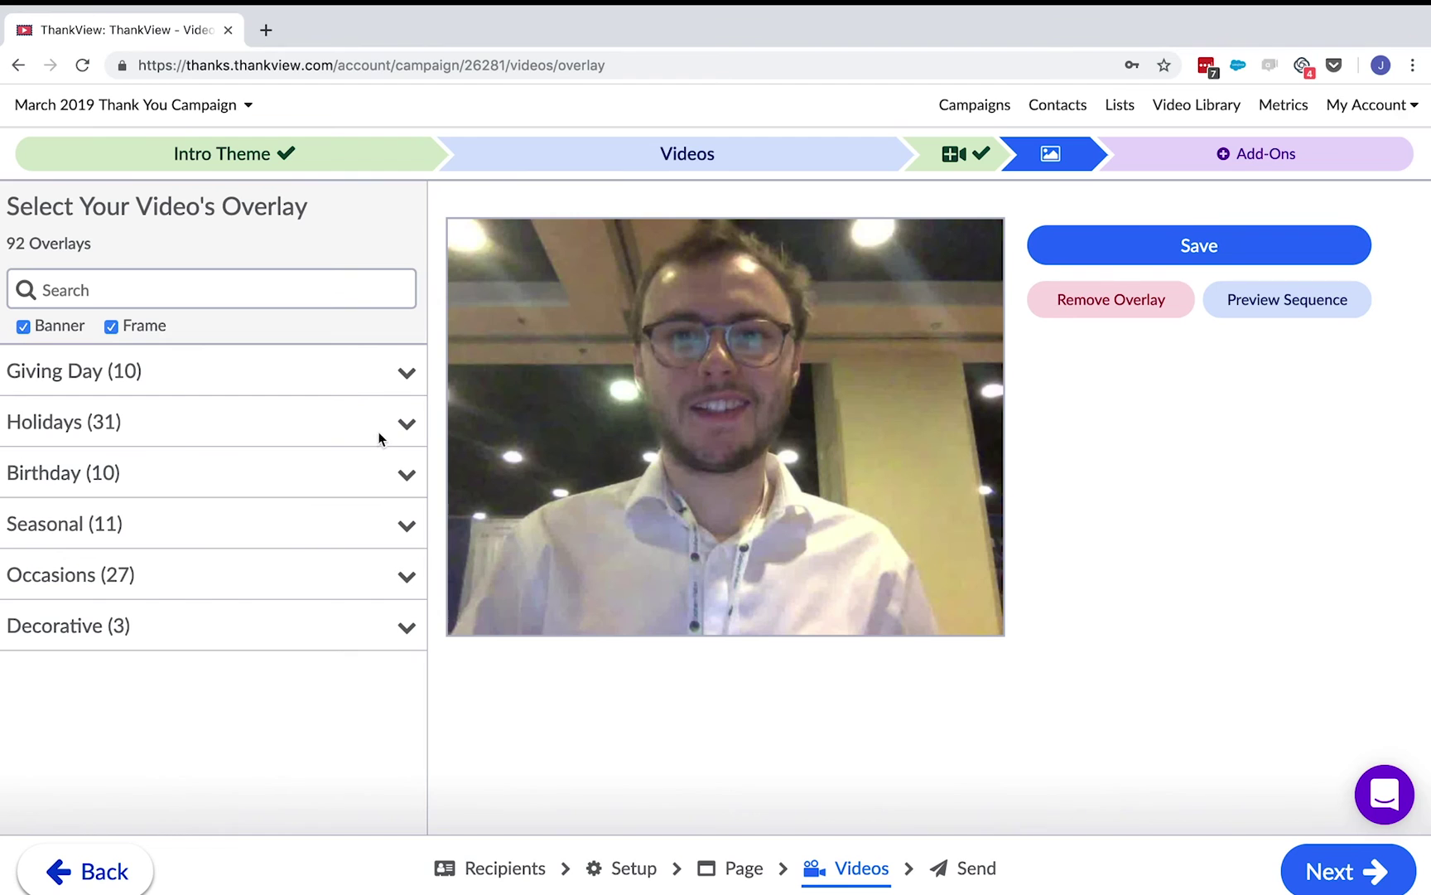
- Apply the Peanut Birthday - 01 overlay from the Birthday category and advance to Send
{"action": "left_click", "coordinate": [405, 368]}
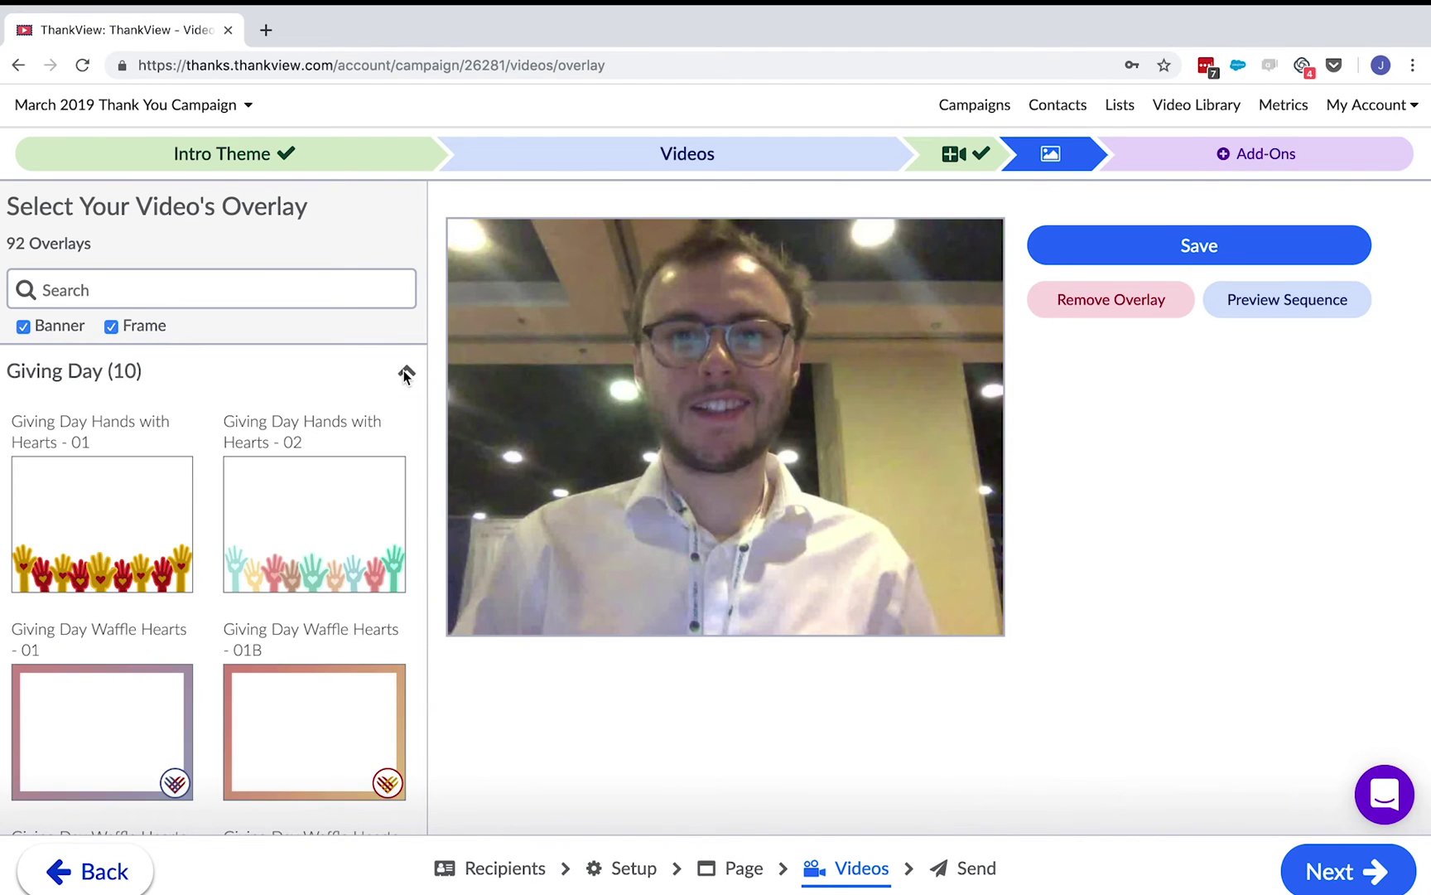
{"action": "left_click", "coordinate": [405, 373]}
{"action": "left_click", "coordinate": [407, 477]}
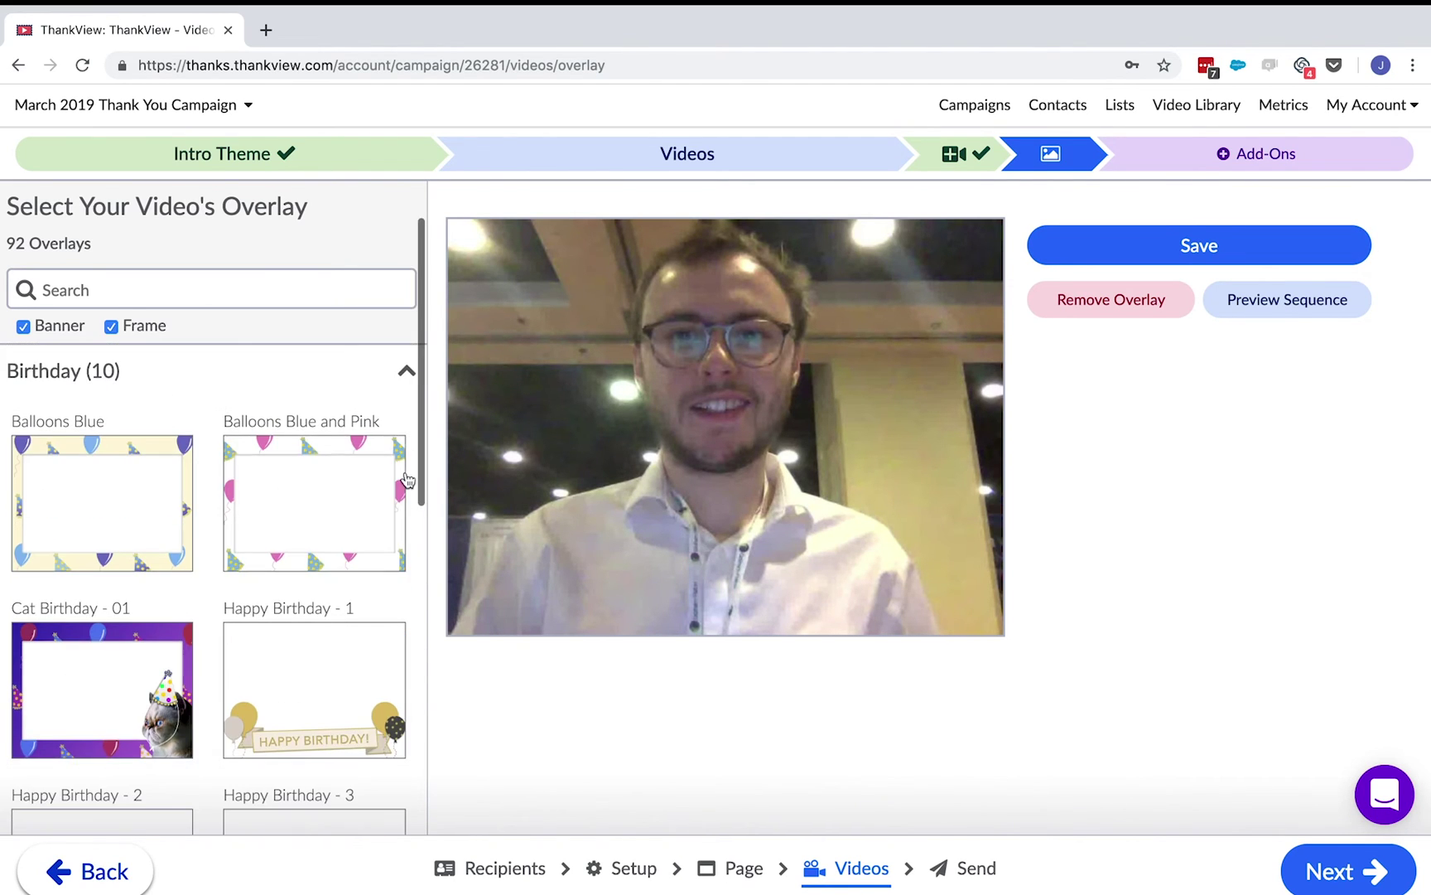
{"action": "scroll", "coordinate": [171, 638], "scroll_direction": "down", "scroll_amount": 3}
{"action": "scroll", "coordinate": [171, 637], "scroll_direction": "down", "scroll_amount": 3}
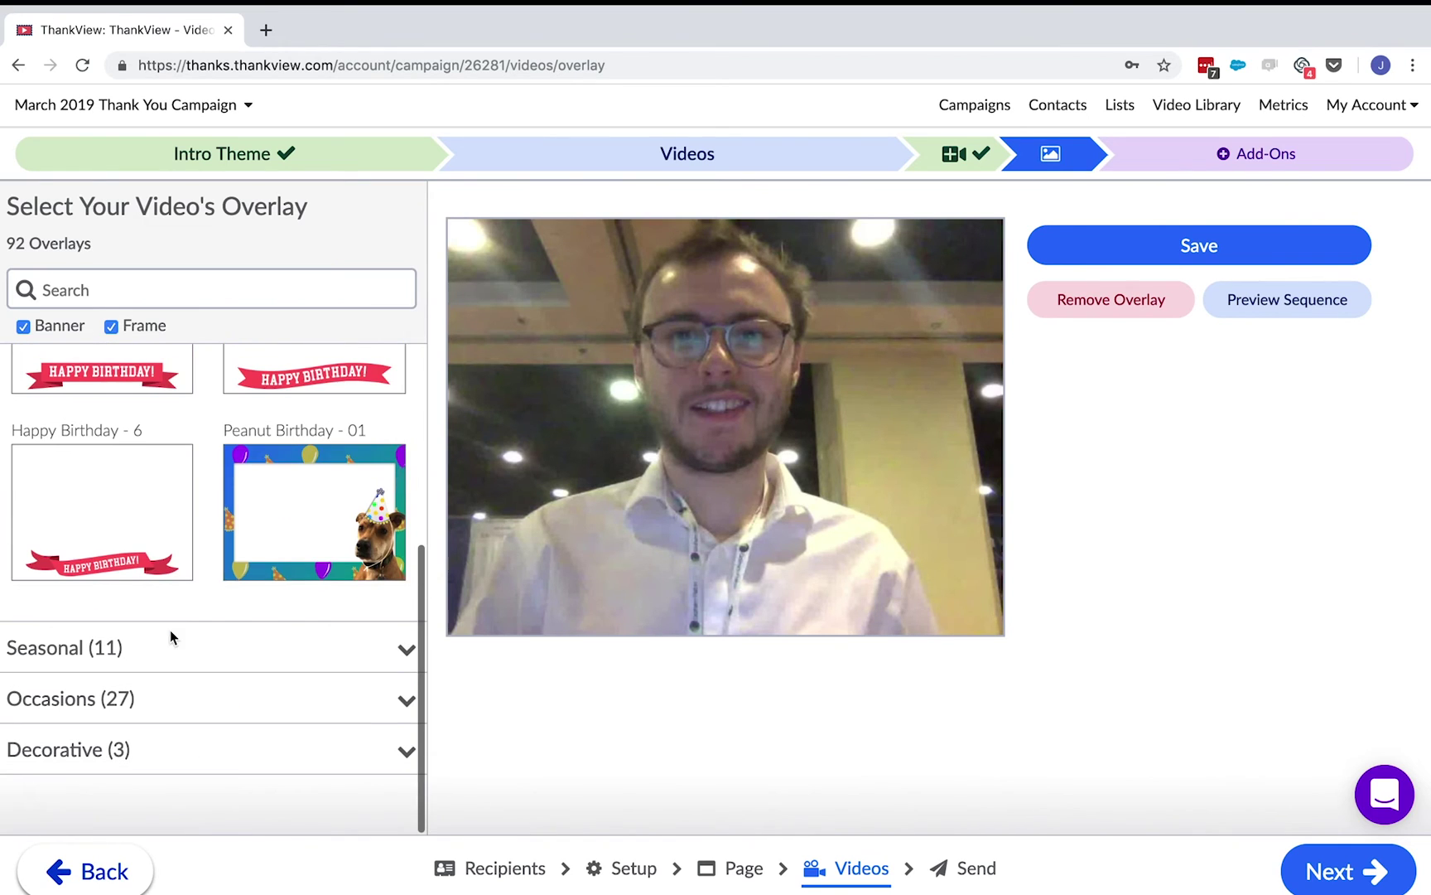
{"action": "left_click", "coordinate": [286, 522]}
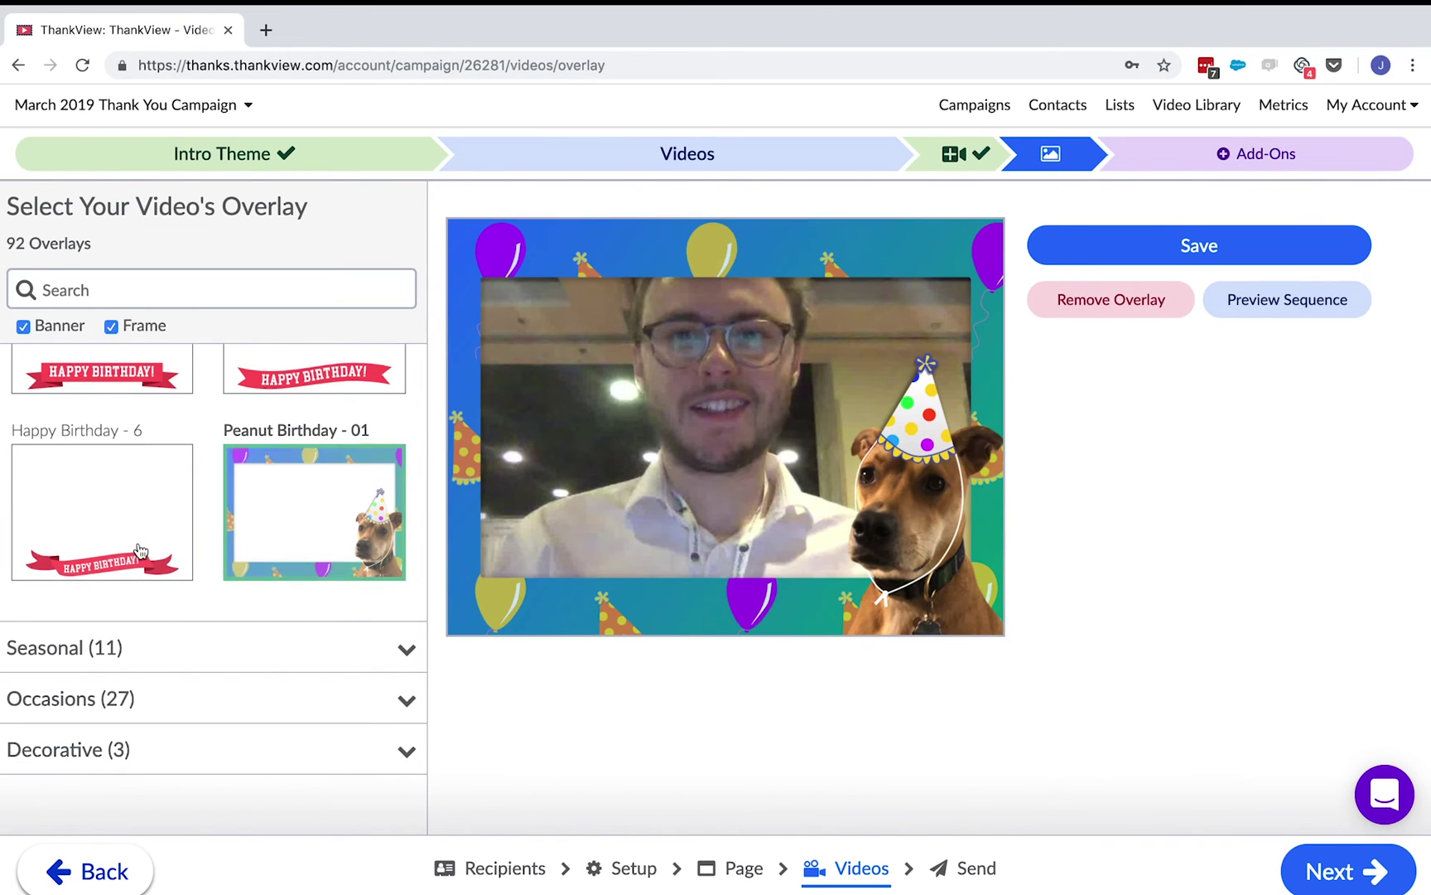
{"action": "left_click", "coordinate": [1301, 881]}
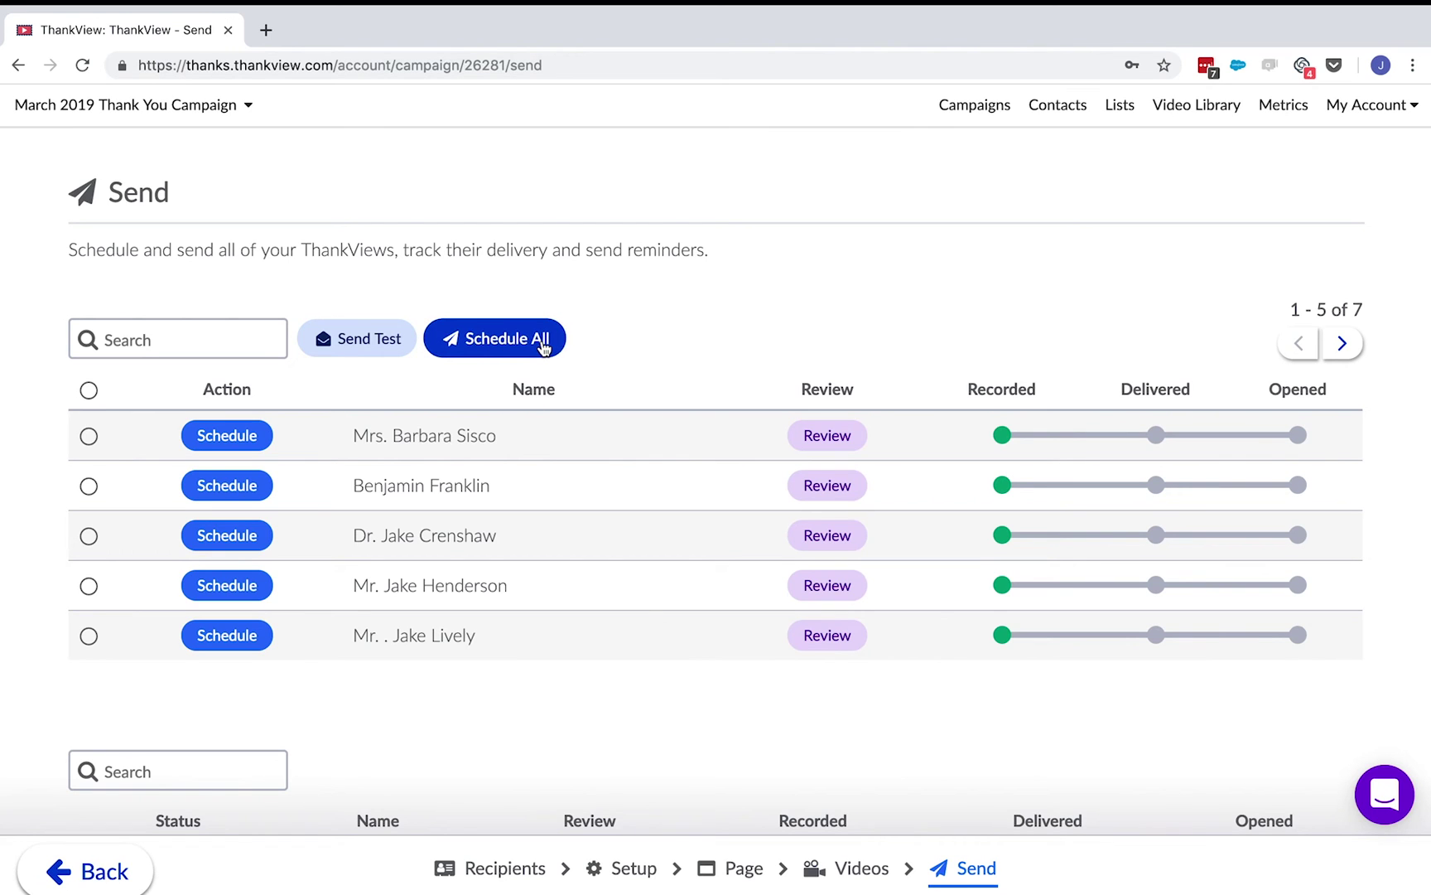
- Send a test ThankView, then schedule all 7 ThankViews for 03/31/2019 at 4:30 PM
{"action": "left_click", "coordinate": [357, 333]}
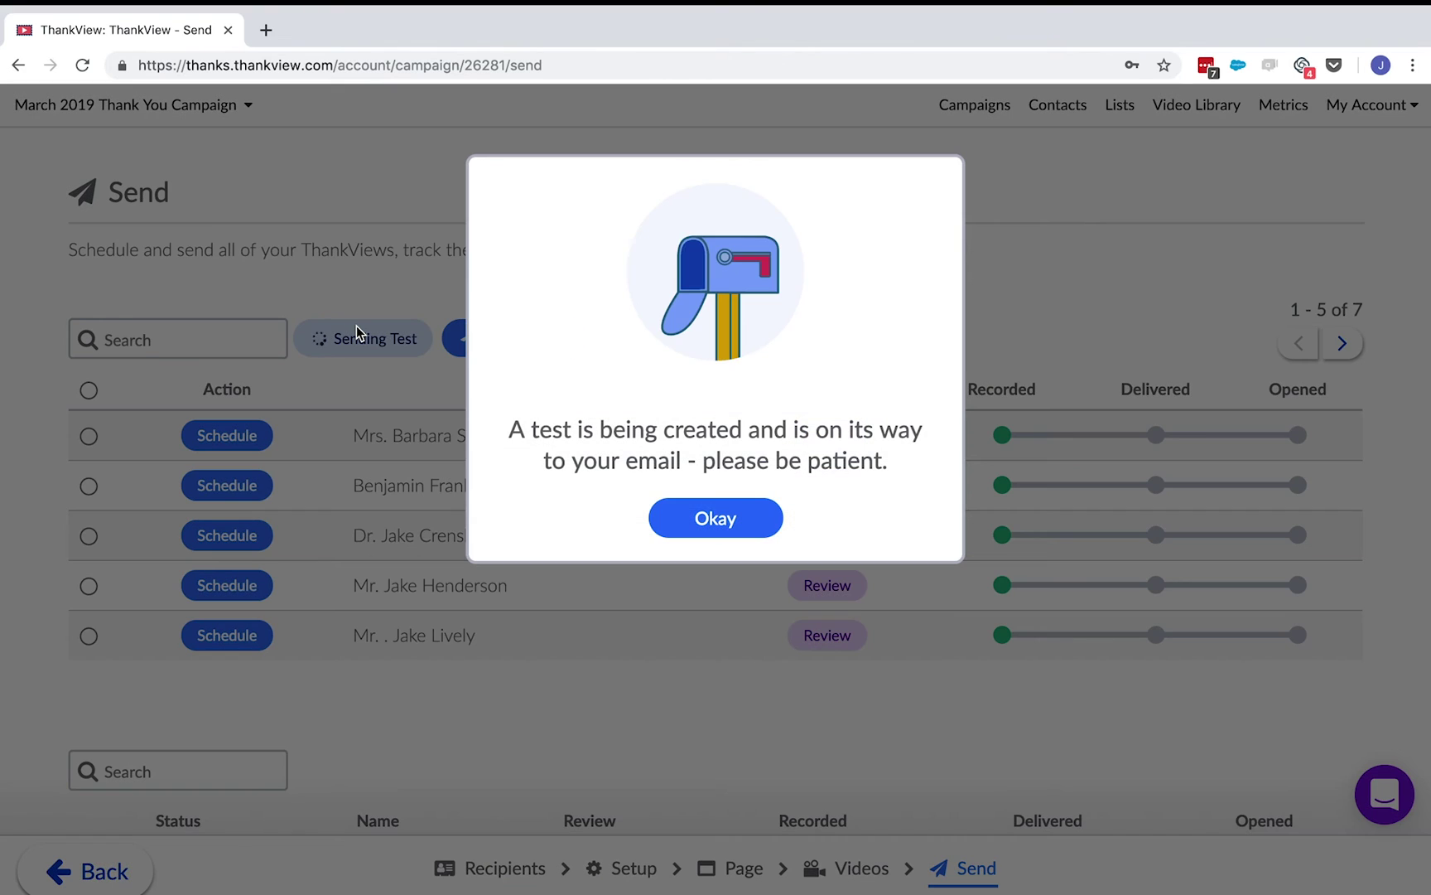
{"action": "left_click", "coordinate": [659, 512]}
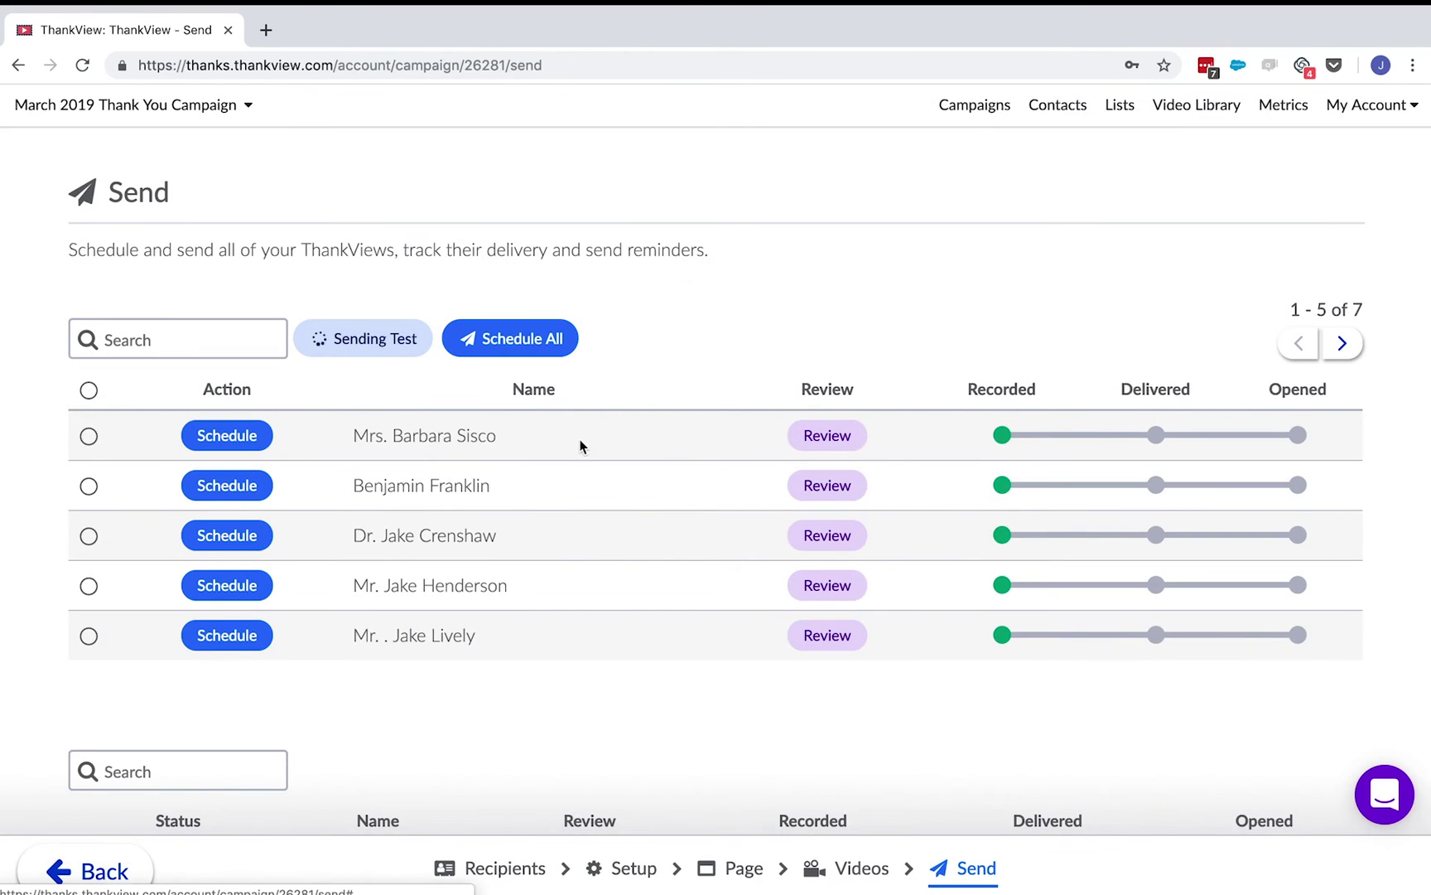
{"action": "left_click", "coordinate": [512, 332]}
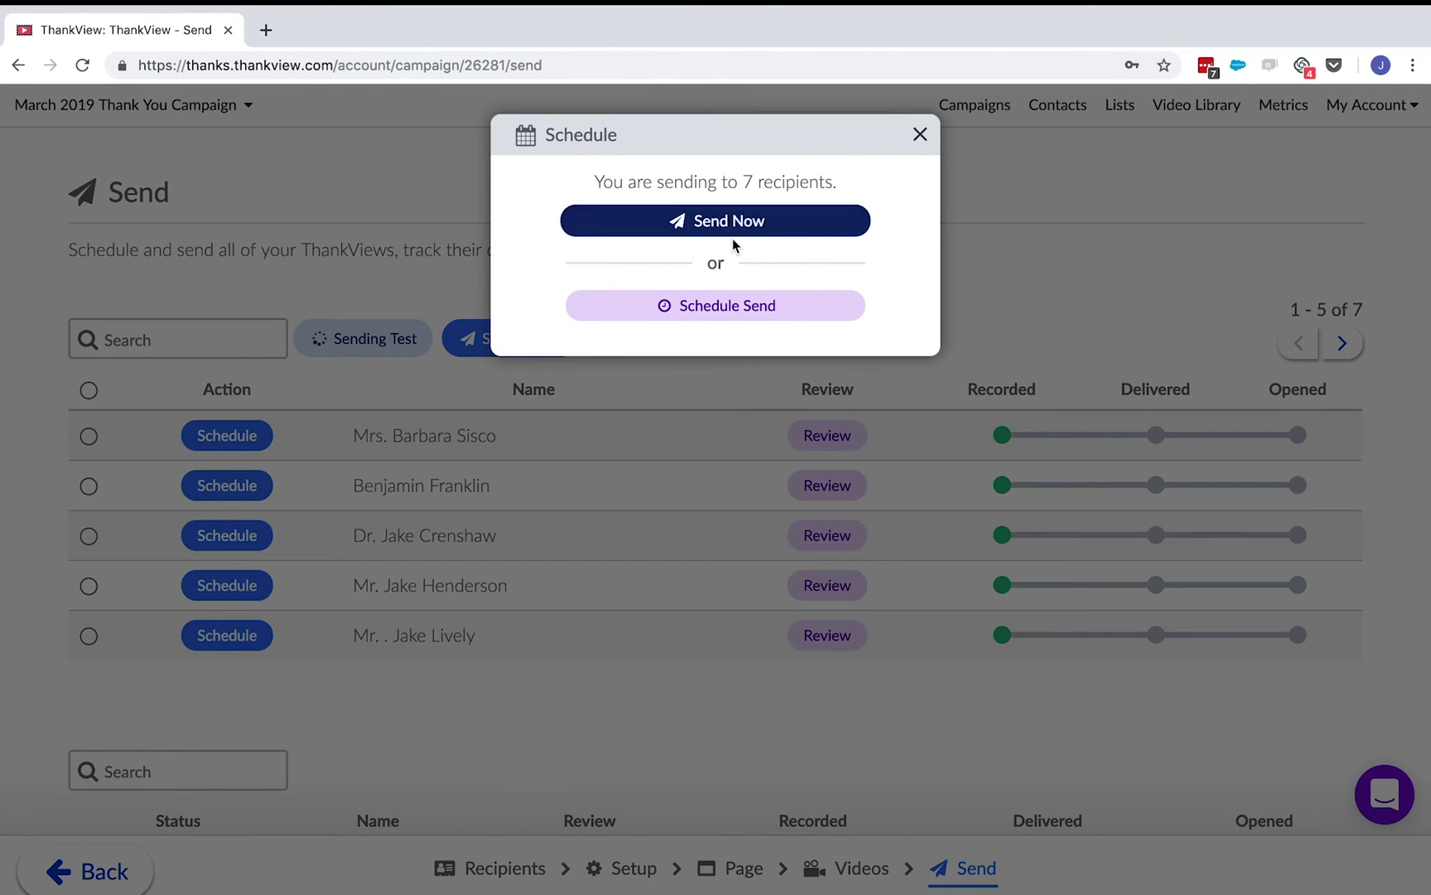
{"action": "left_click", "coordinate": [808, 305]}
{"action": "left_click", "coordinate": [653, 320]}
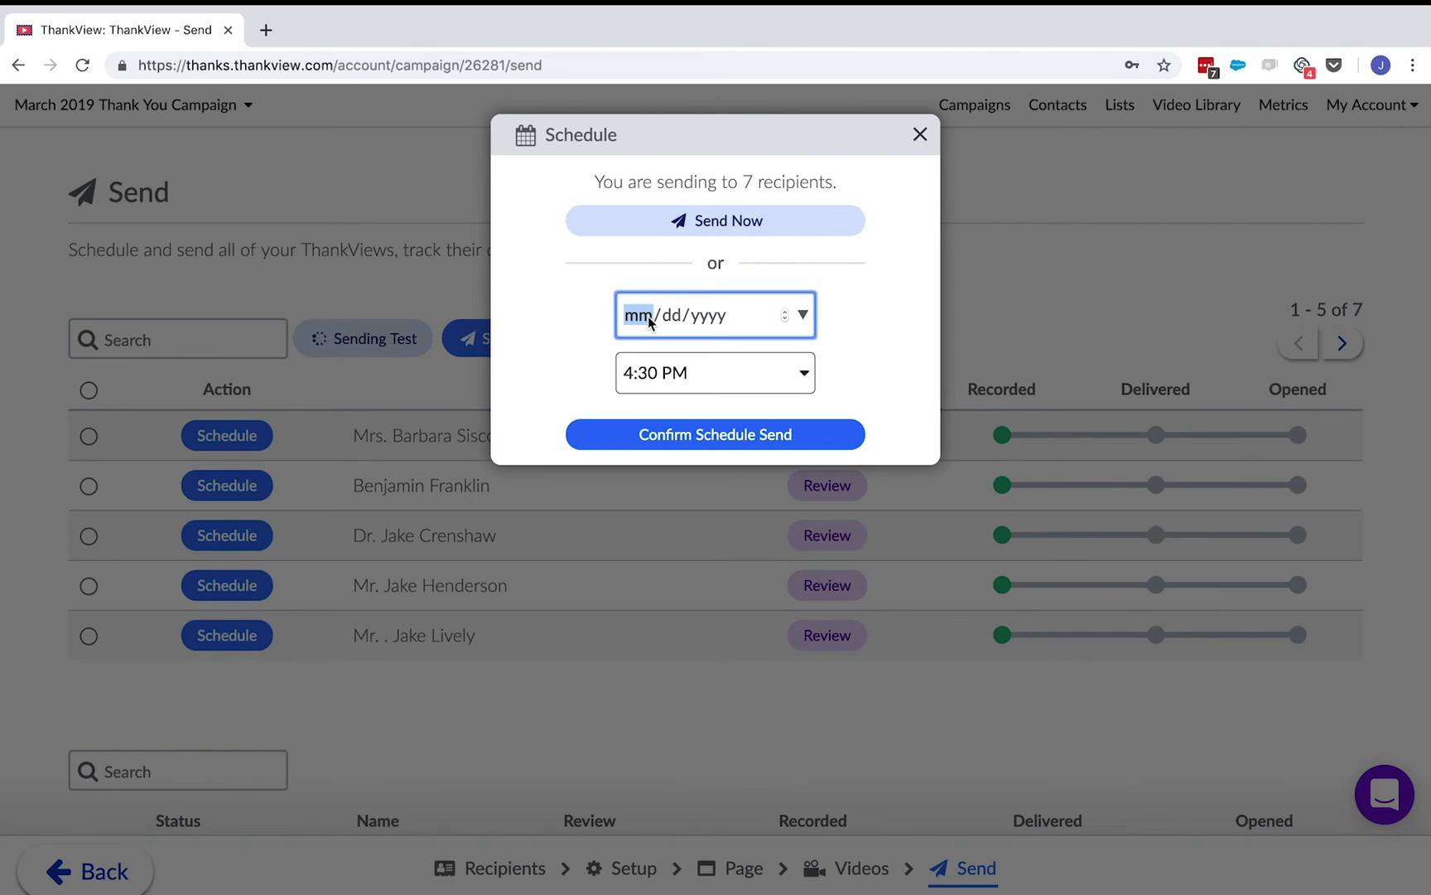
{"action": "type", "text": "03/31/2019"}
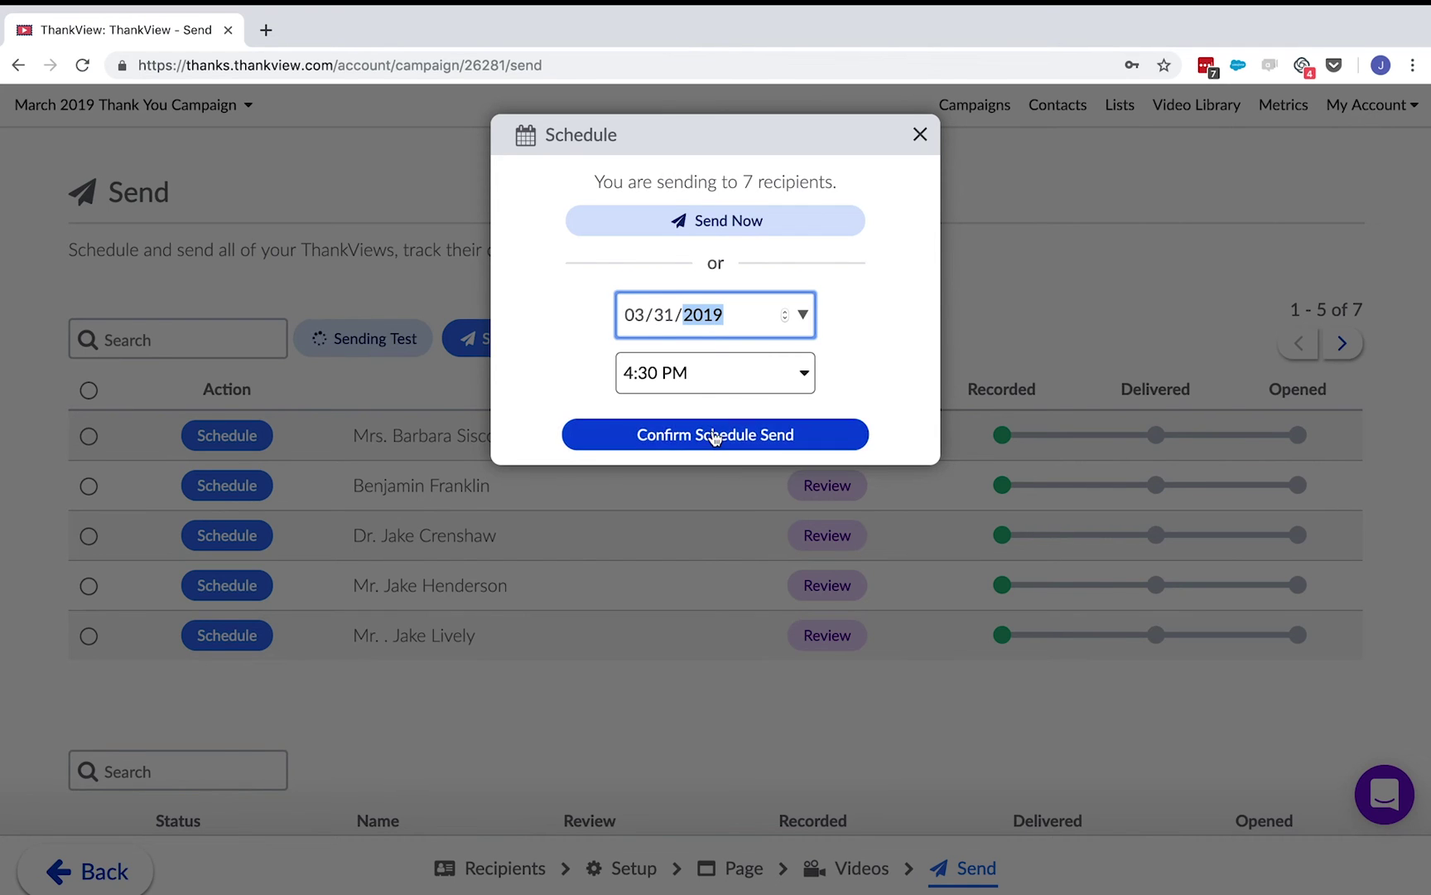
{"action": "left_click", "coordinate": [710, 430]}
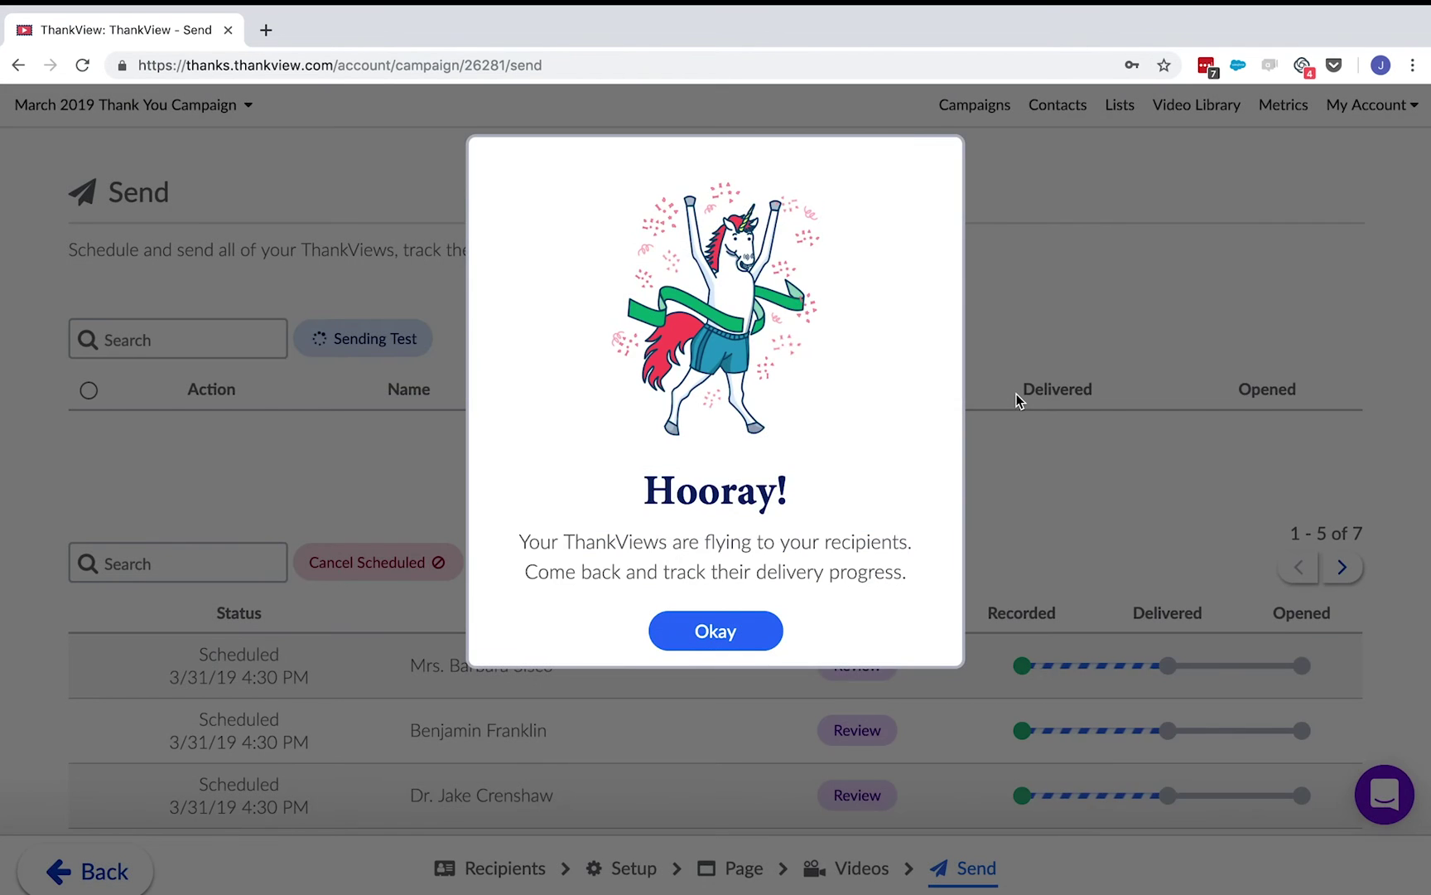
{"action": "left_click", "coordinate": [767, 628]}
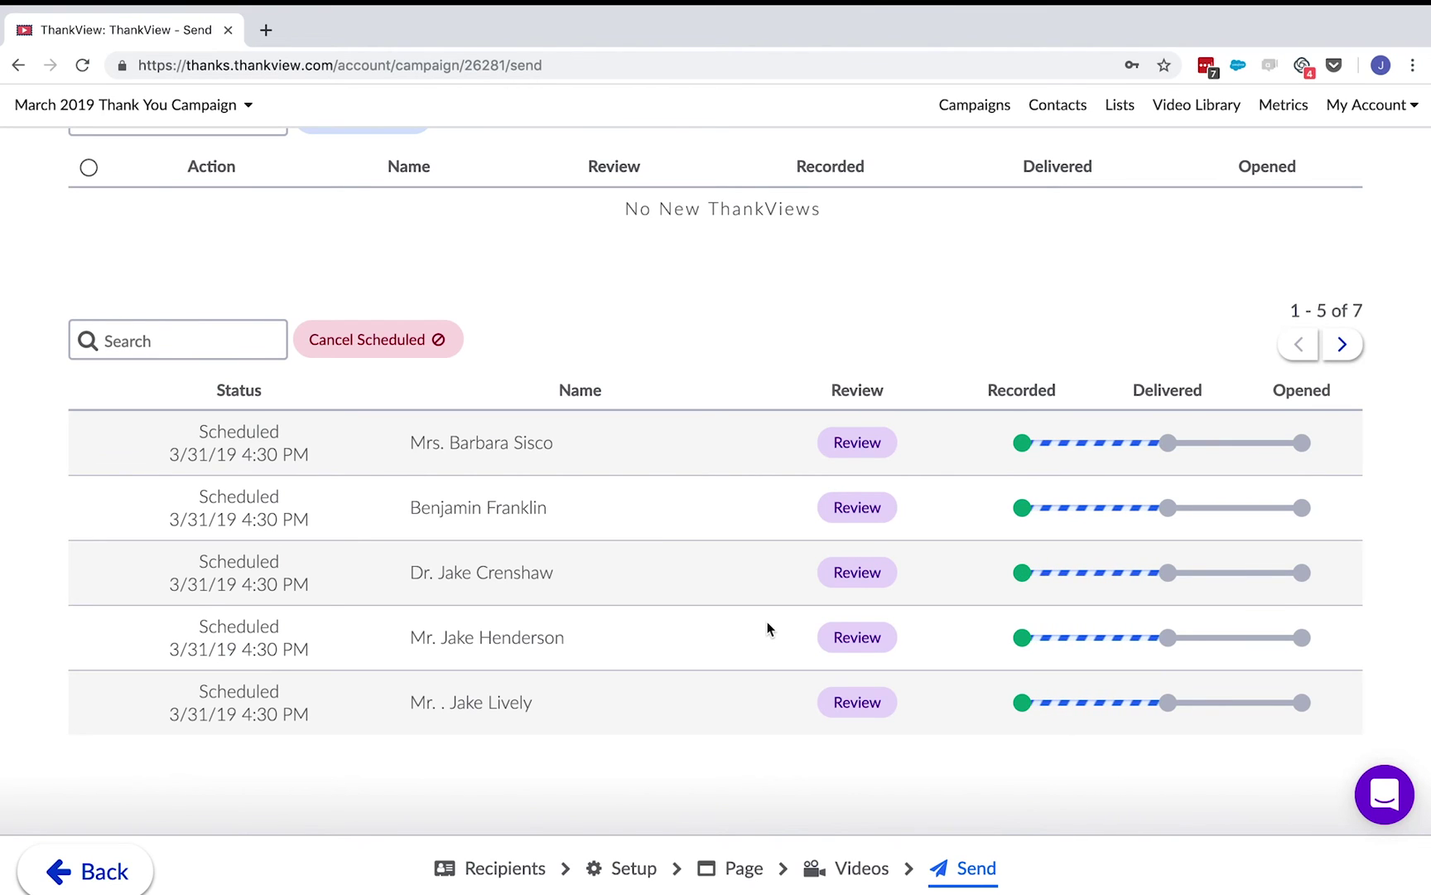
{"action": "left_click", "coordinate": [1071, 108]}
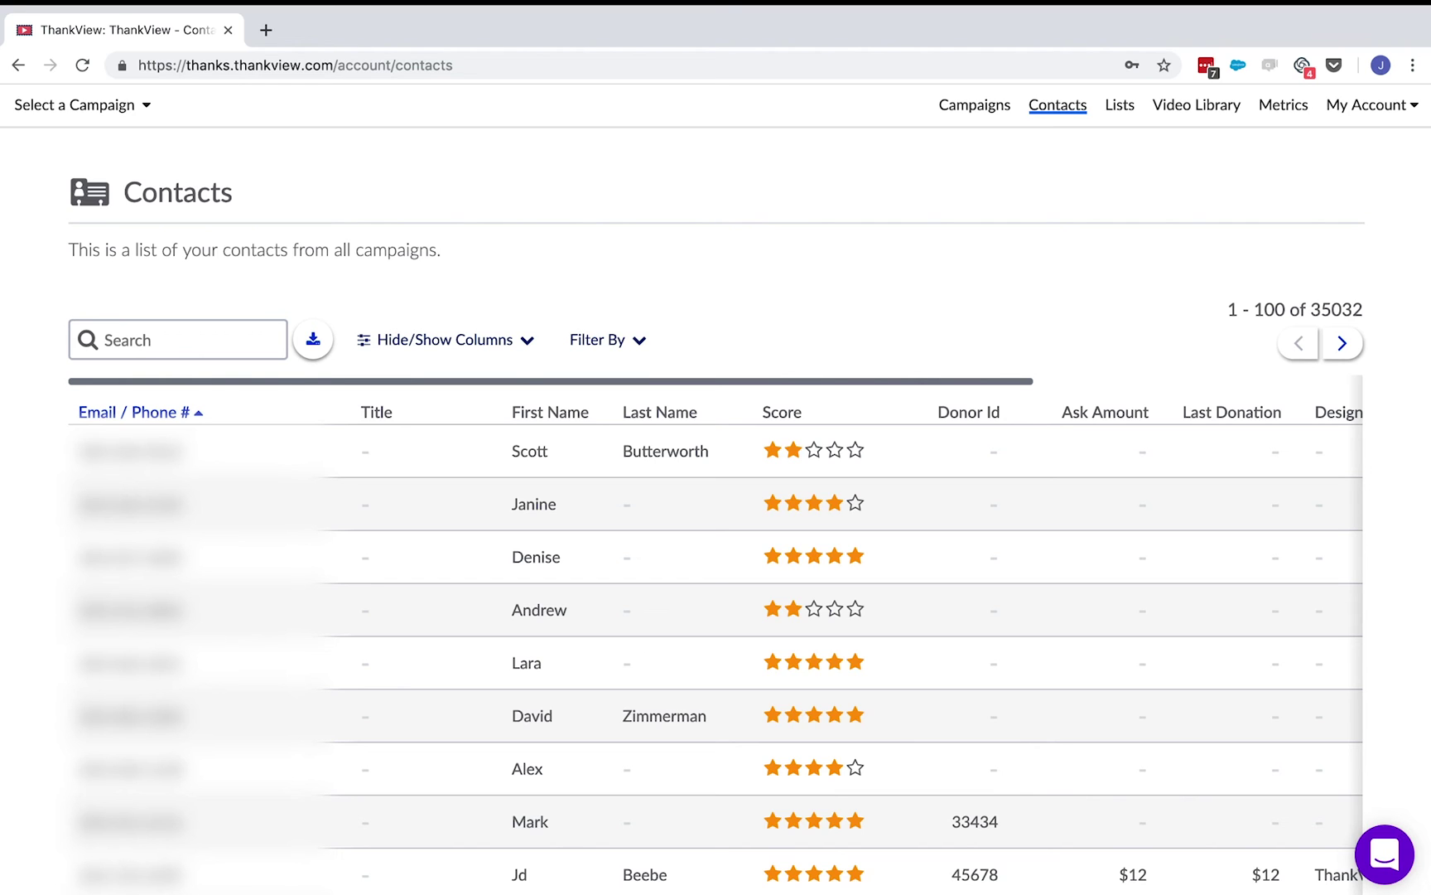
- Filter contacts by recipient type, excluding Valid and Undeliverable recipients
{"action": "left_click", "coordinate": [629, 334]}
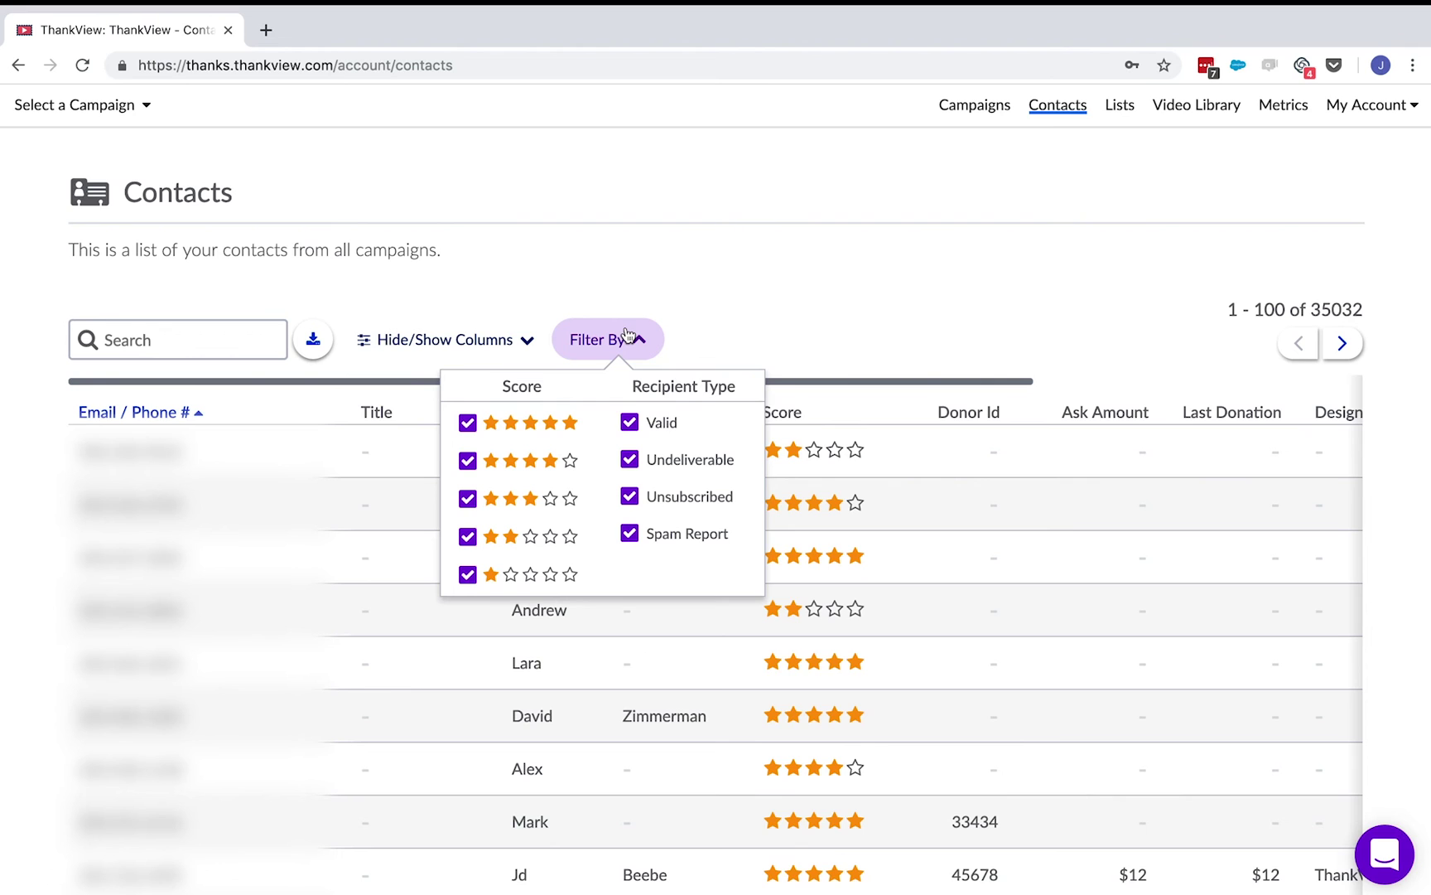
{"action": "left_click", "coordinate": [634, 424]}
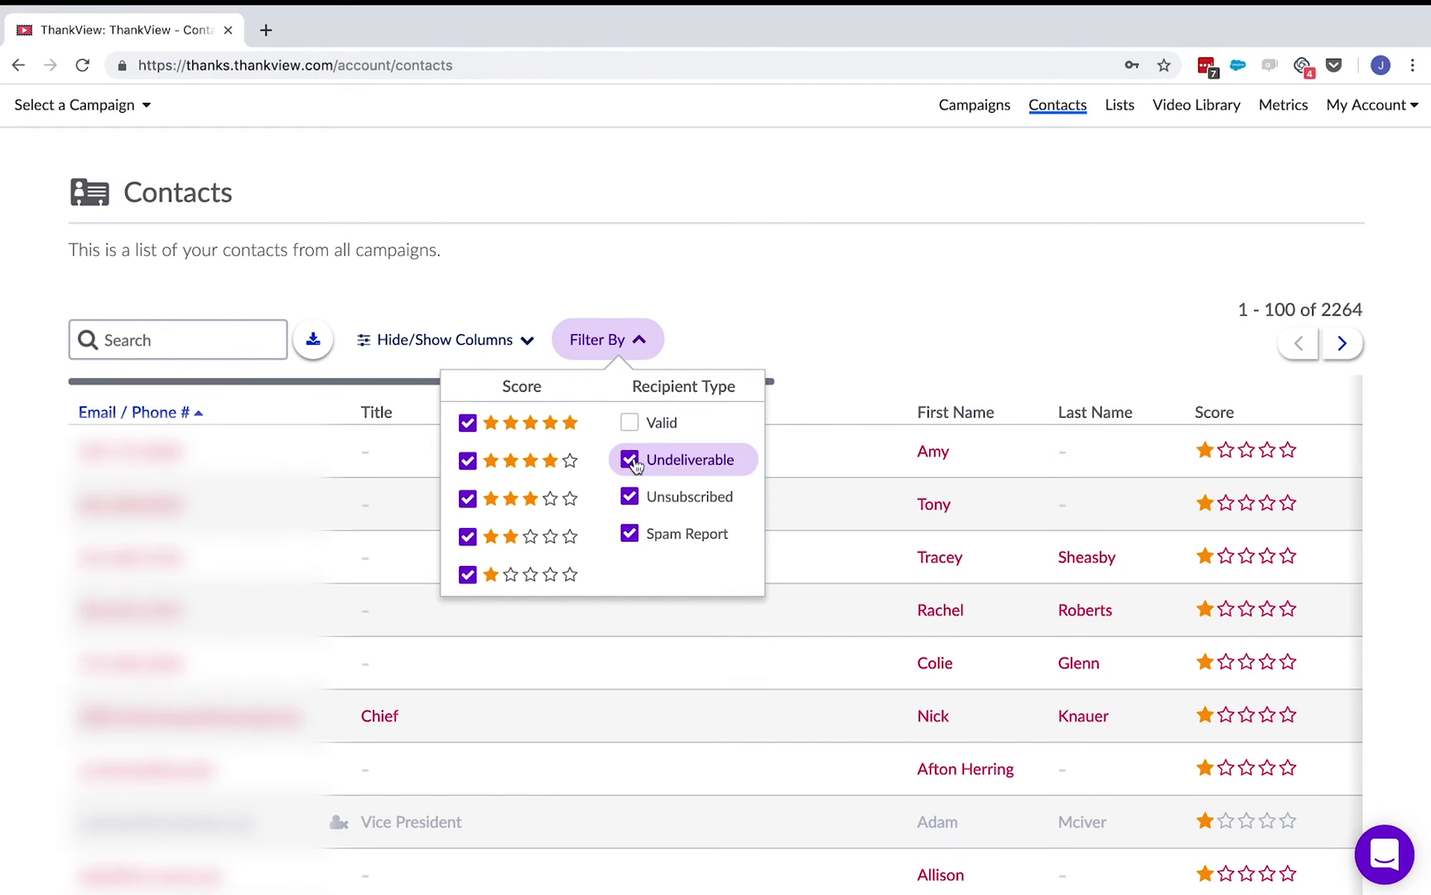
{"action": "left_click", "coordinate": [631, 461]}
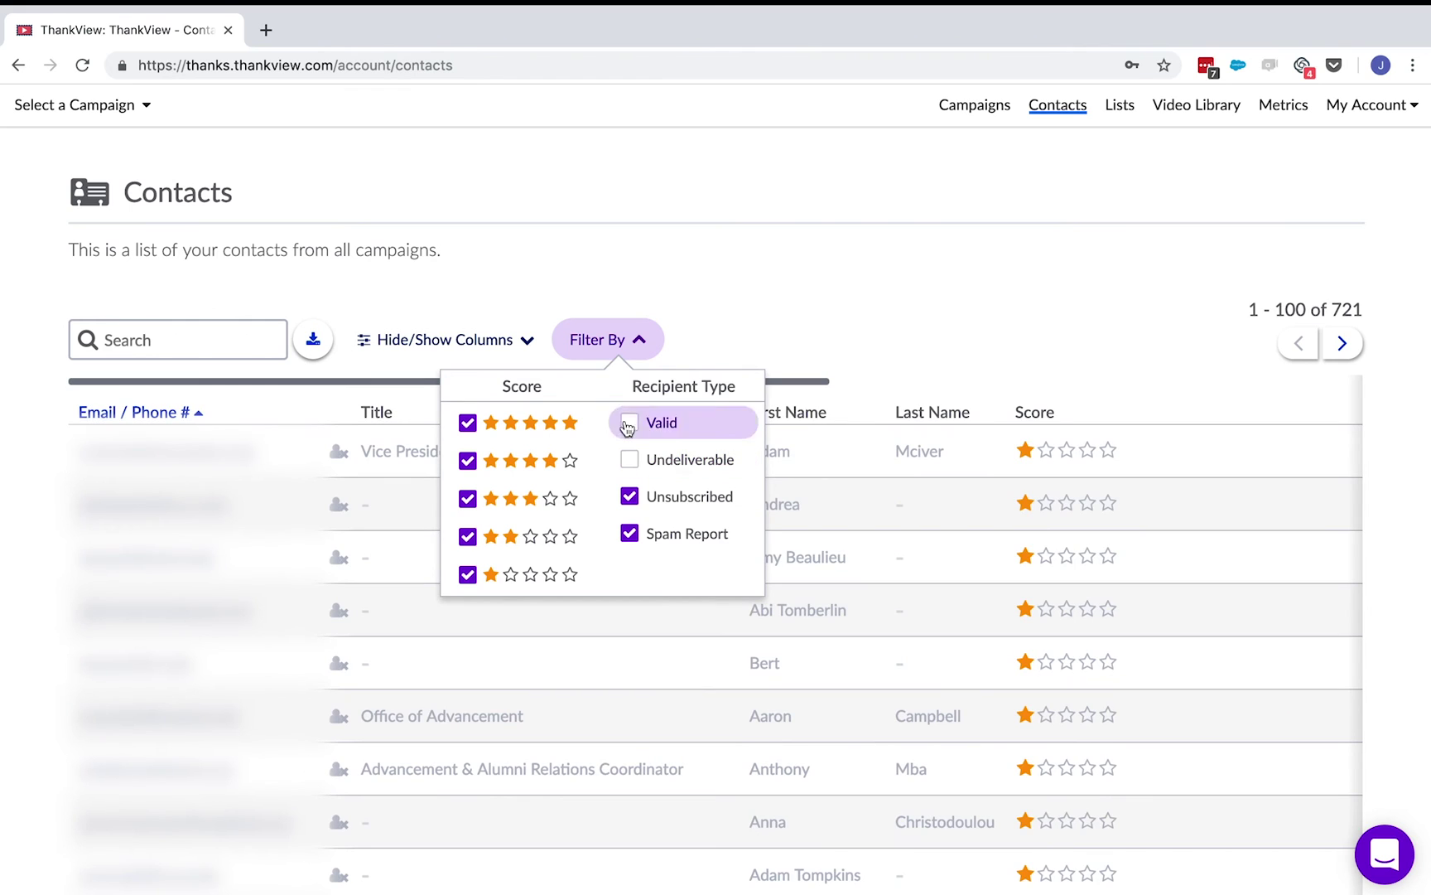
{"action": "left_click", "coordinate": [706, 329]}
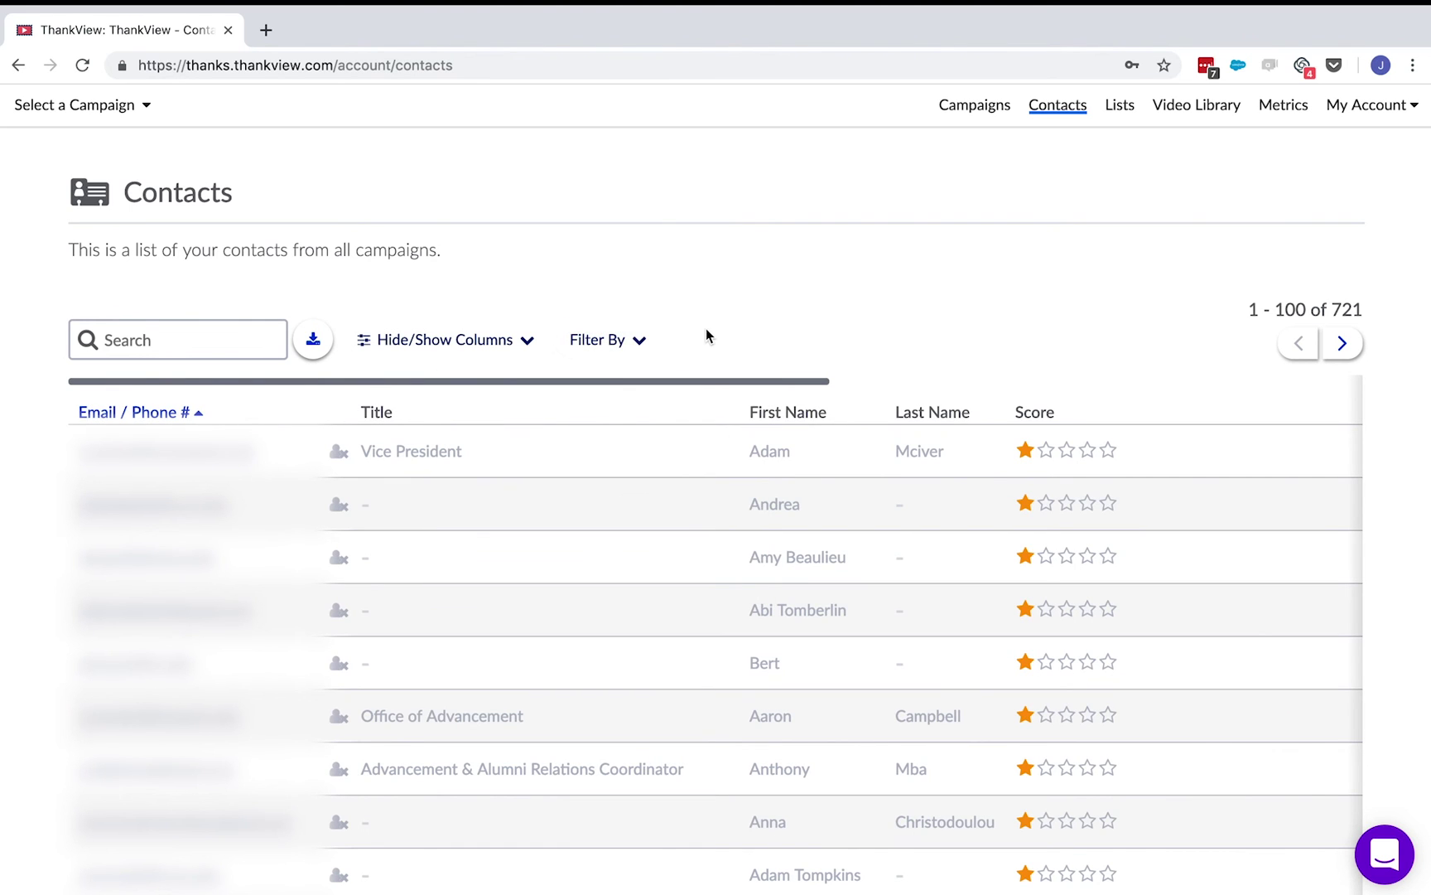
{"action": "left_click", "coordinate": [315, 341]}
- Create and save a list named 'The Greatest Donors!', then start adding recipients to it
{"action": "left_click", "coordinate": [1128, 111]}
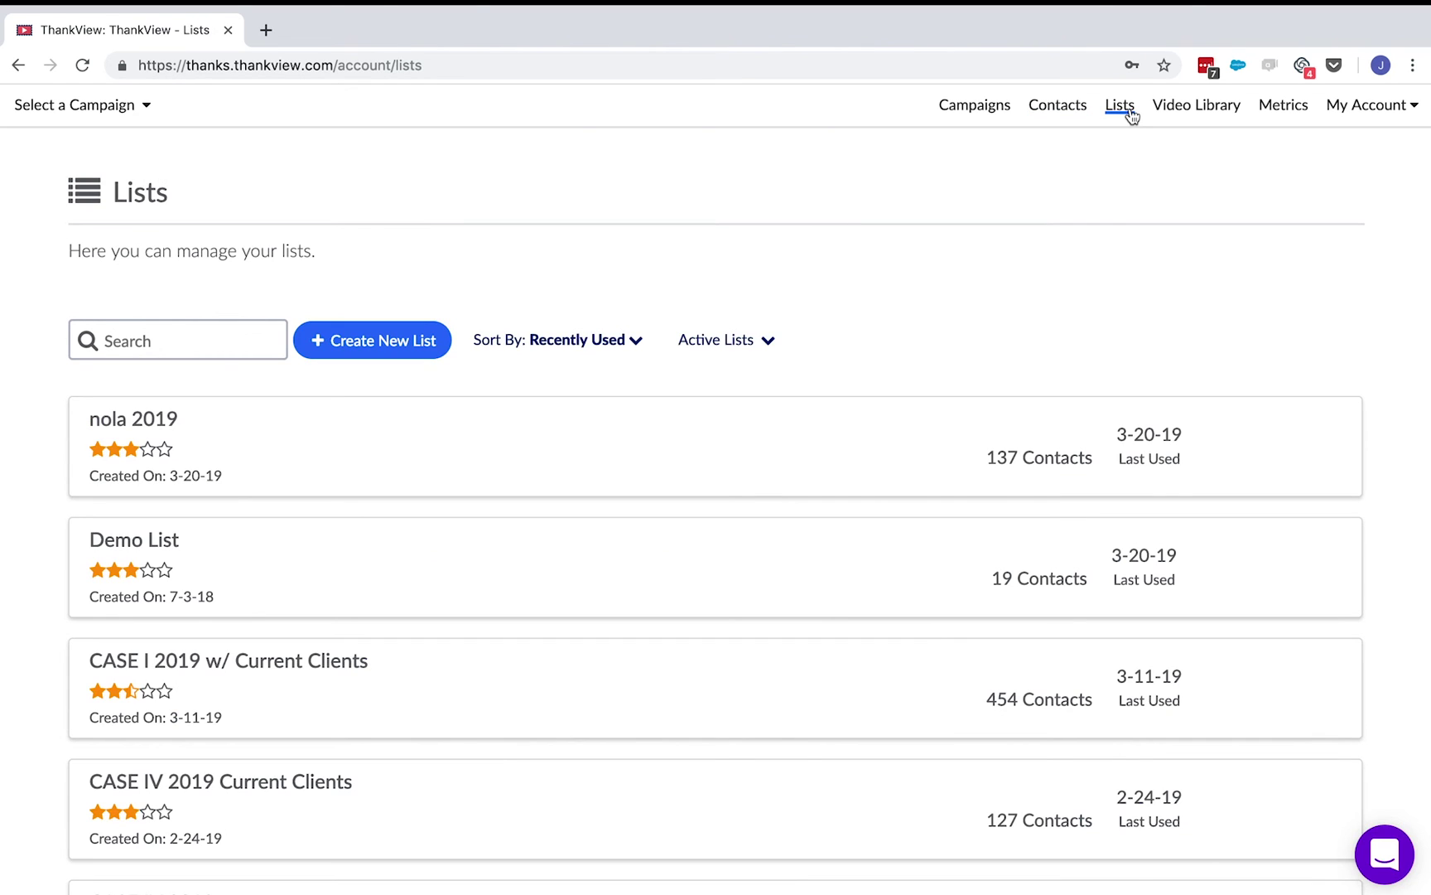
{"action": "left_click", "coordinate": [435, 339]}
{"action": "type", "text": "The"}
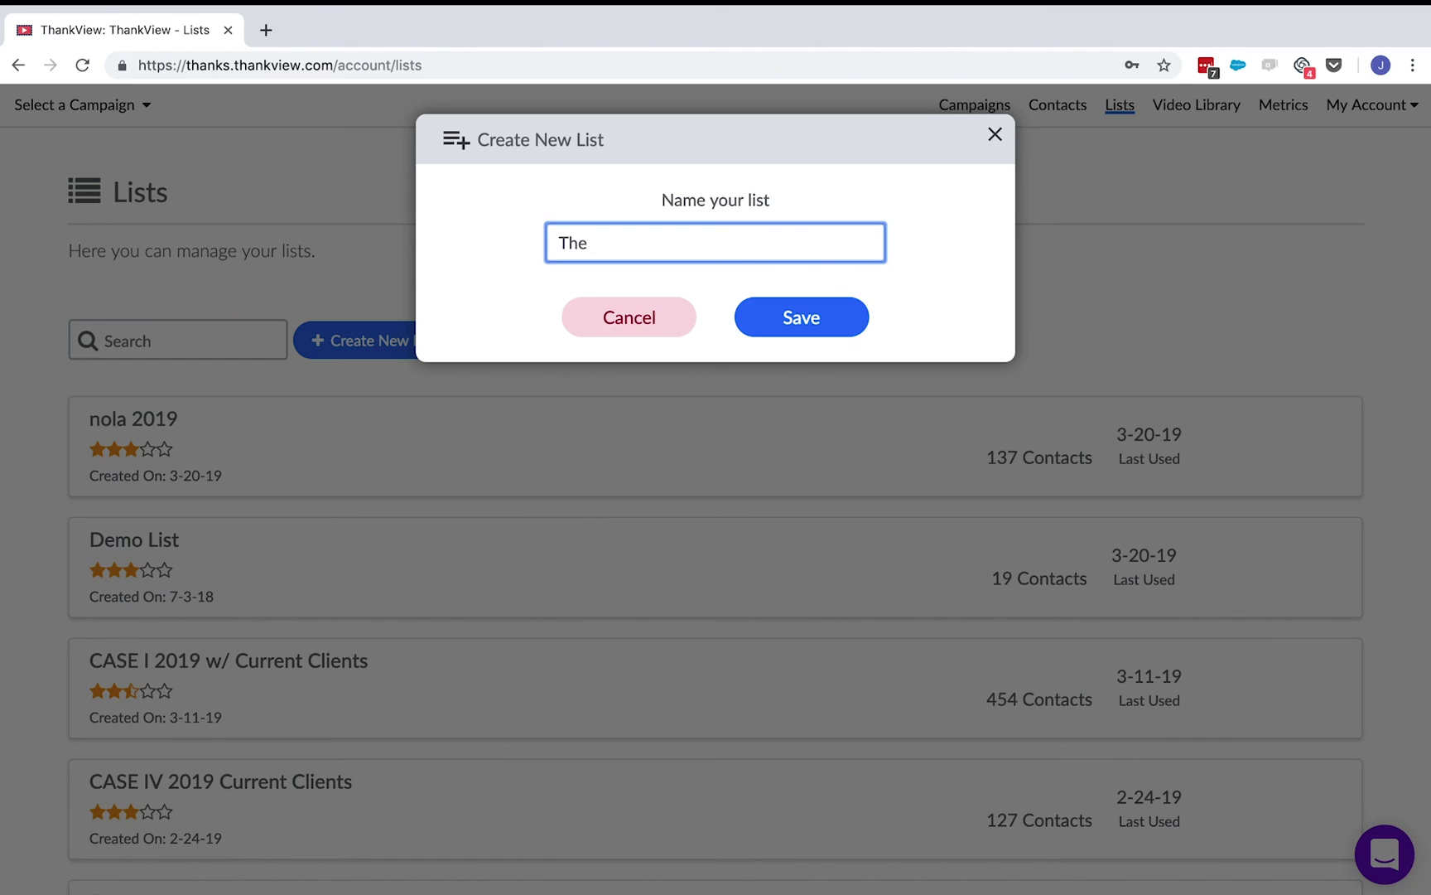
{"action": "type", "text": " Greatest Donors!"}
{"action": "left_click", "coordinate": [863, 334]}
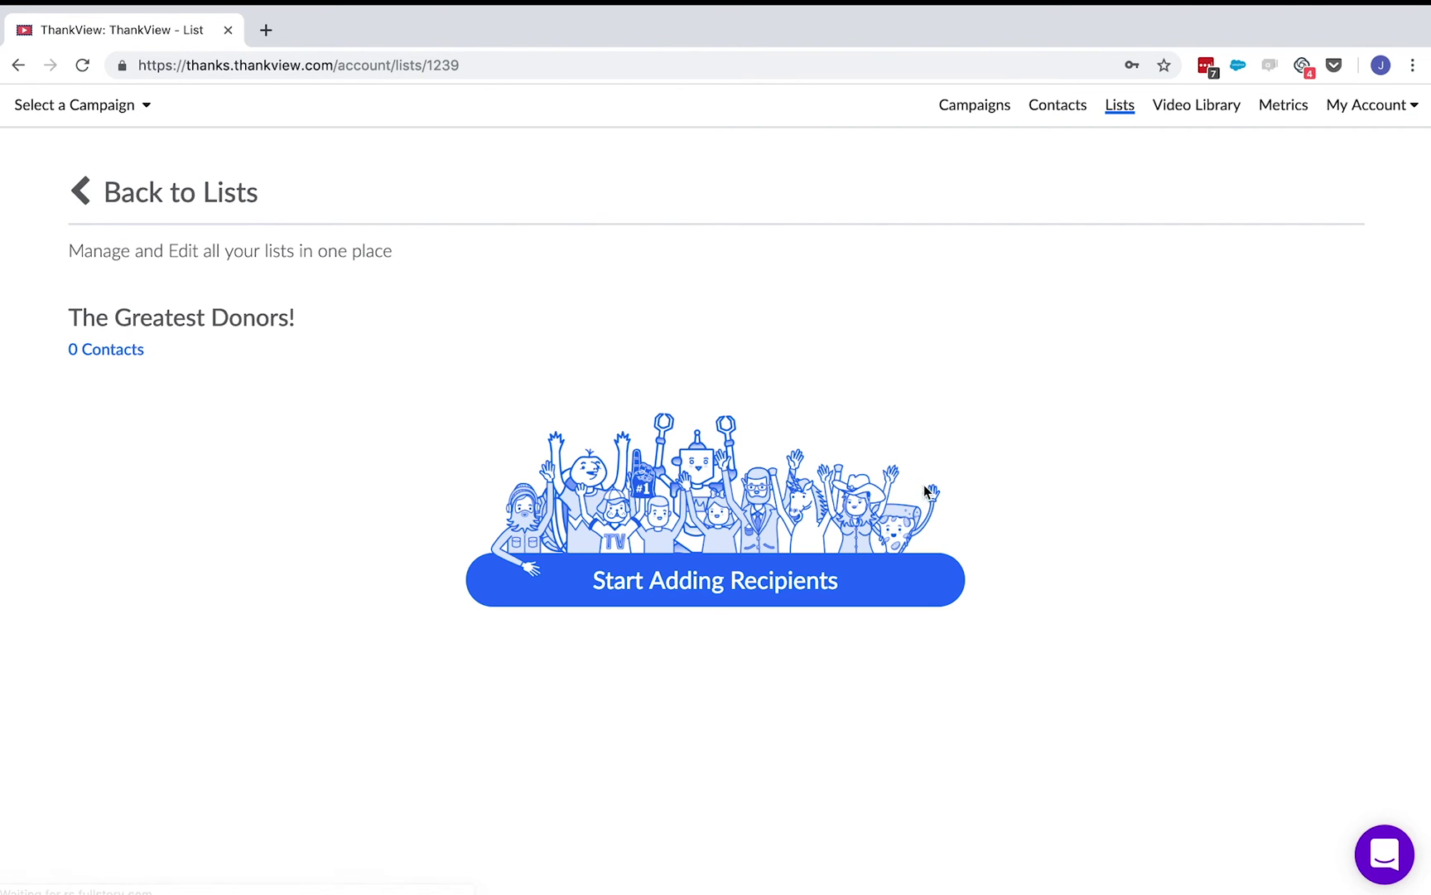
{"action": "left_click", "coordinate": [940, 557]}
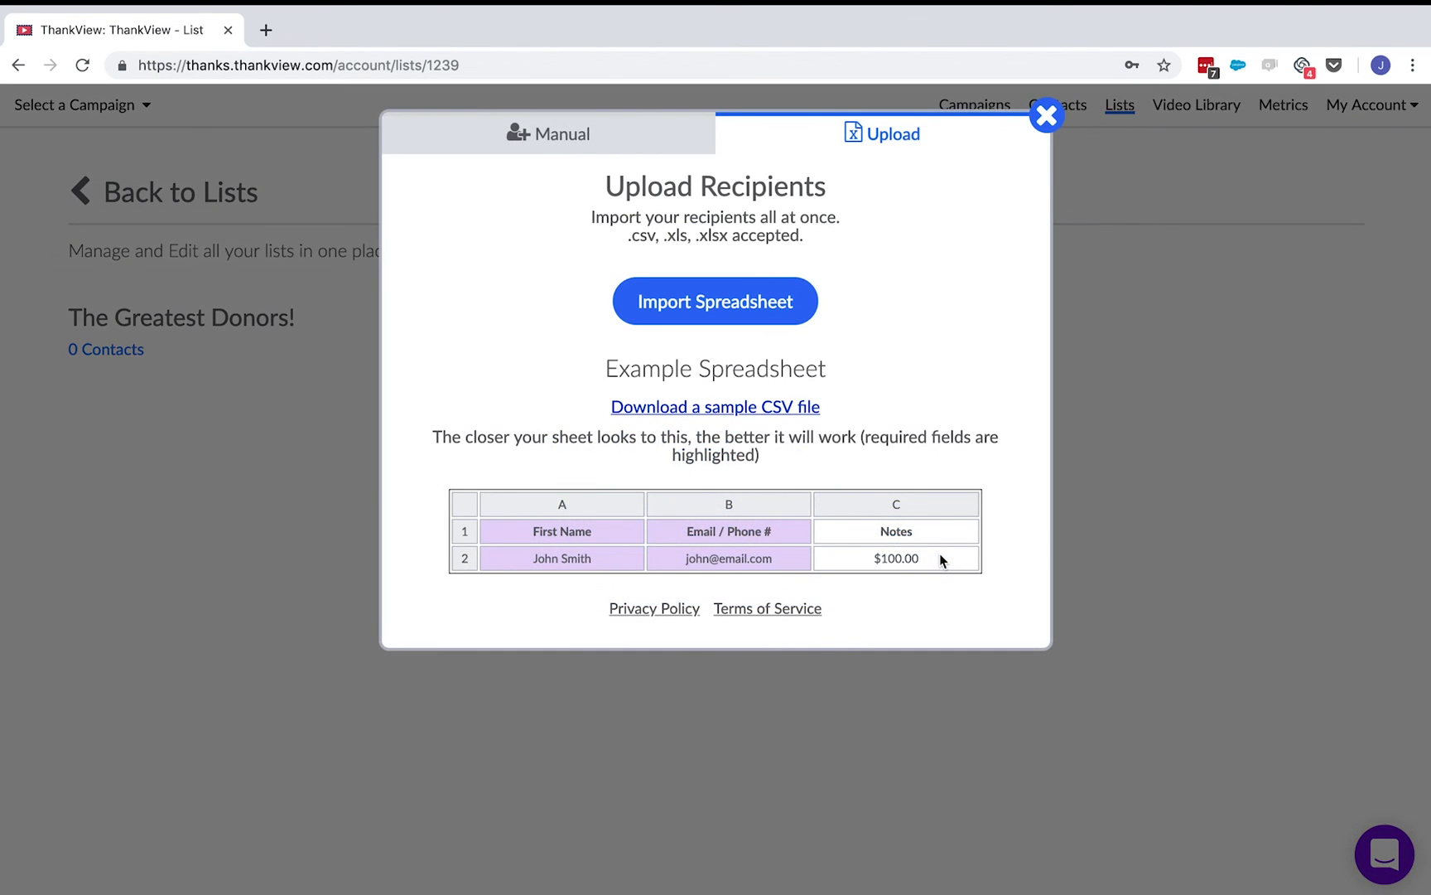
{"action": "left_click", "coordinate": [1193, 106]}
- Save a previous recording as 'Jake's Video', tagged thankyou, described 'Thank you video for Jake'
{"action": "scroll", "coordinate": [1015, 323], "scroll_direction": "down", "scroll_amount": 3}
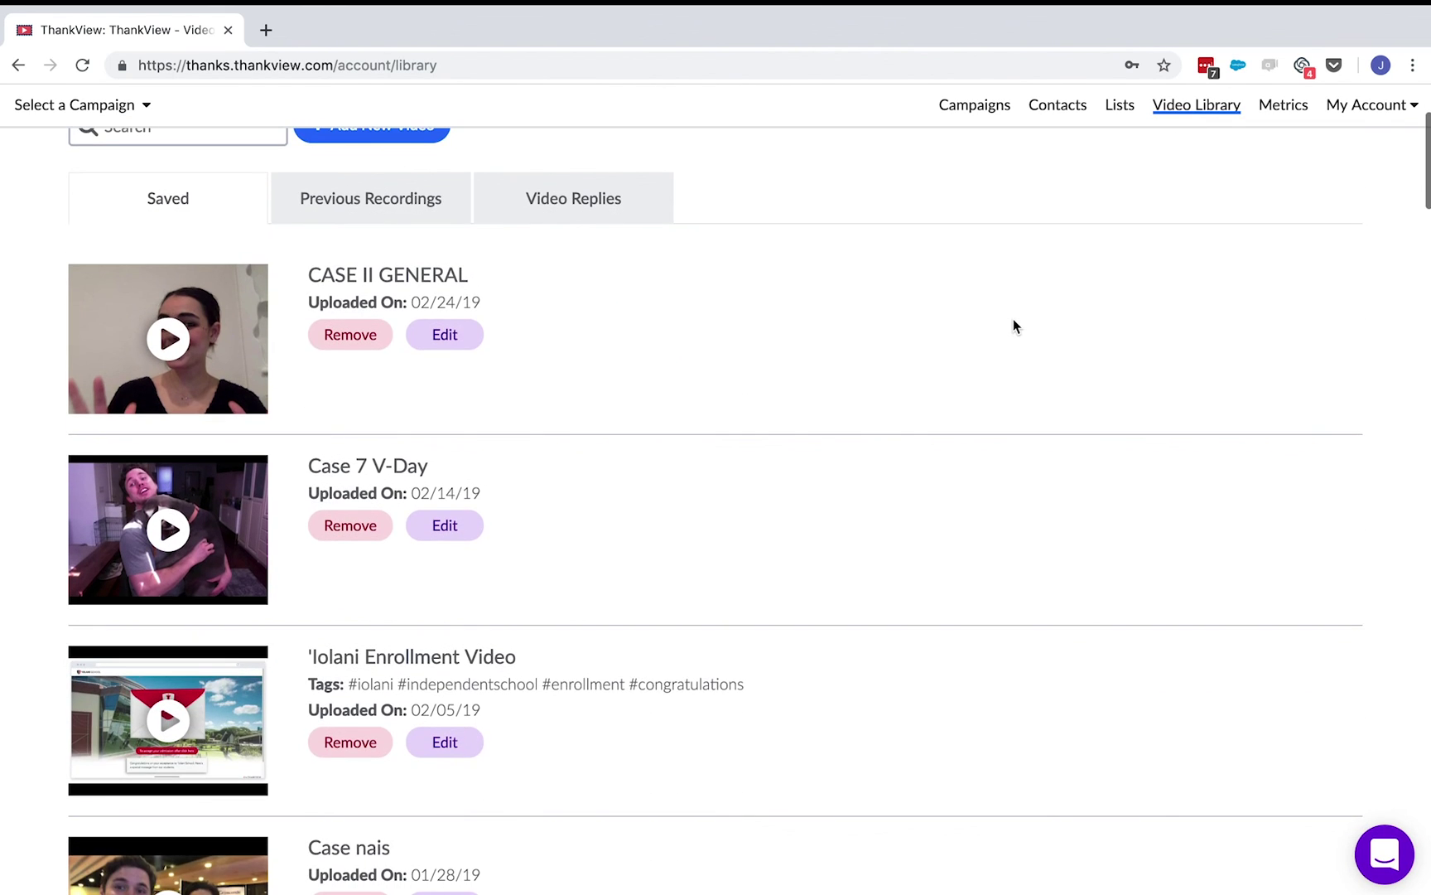
{"action": "scroll", "coordinate": [1014, 323], "scroll_direction": "up", "scroll_amount": 3}
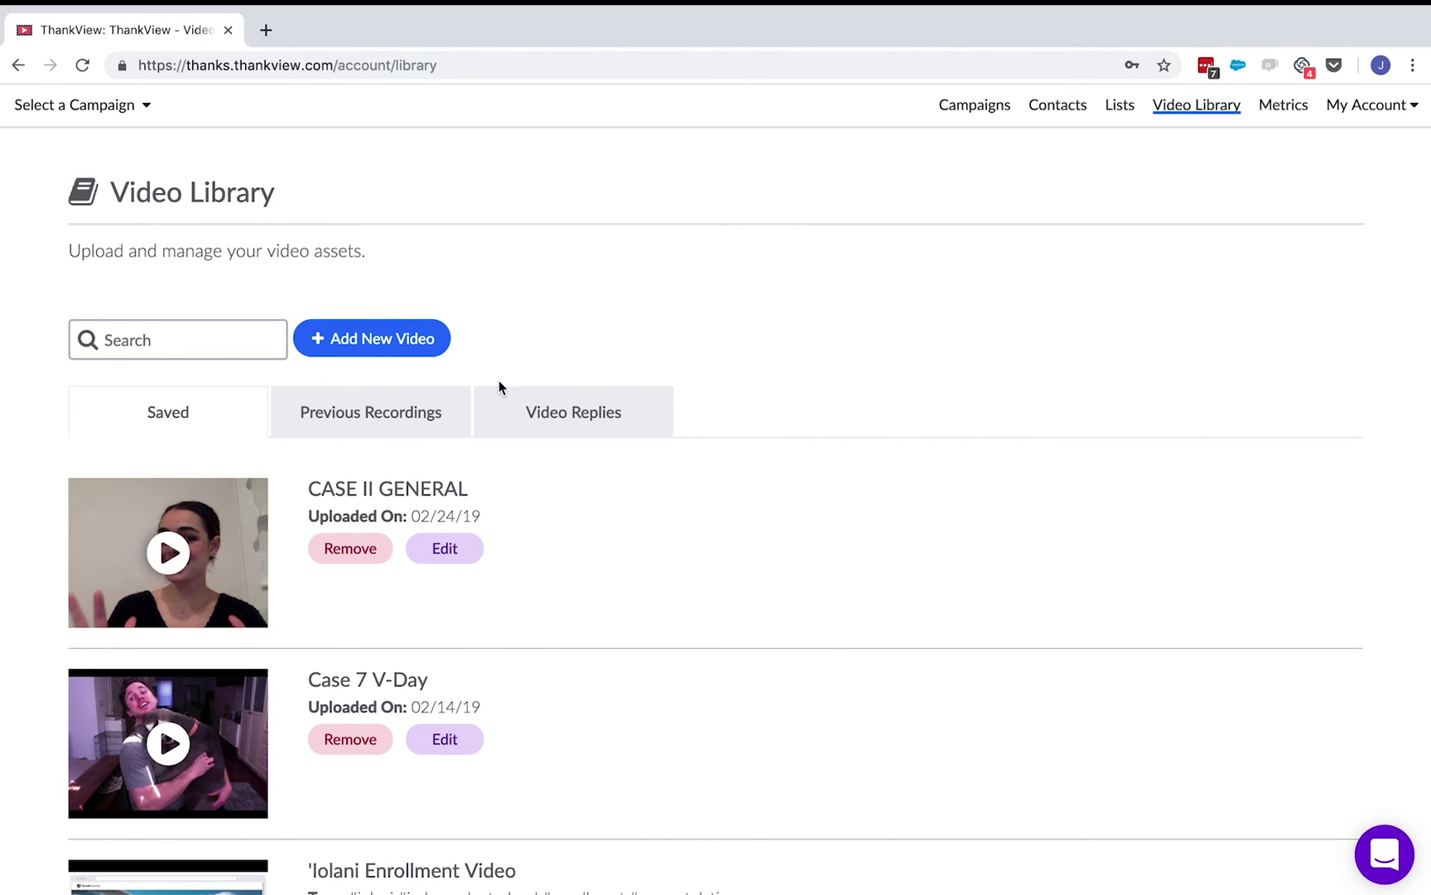
{"action": "left_click", "coordinate": [345, 406]}
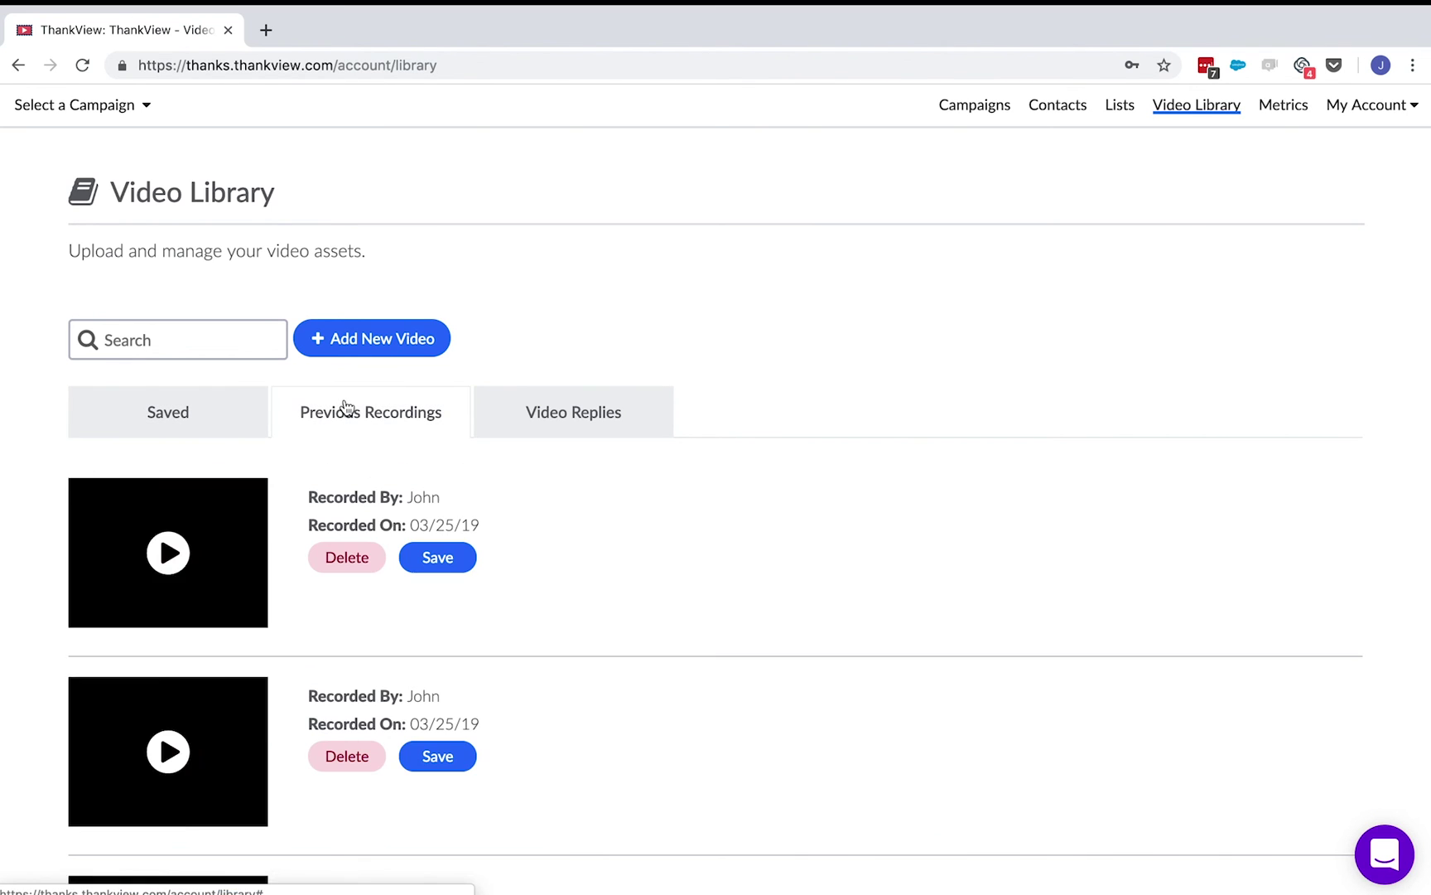
{"action": "left_click", "coordinate": [437, 558]}
{"action": "left_click", "coordinate": [840, 222]}
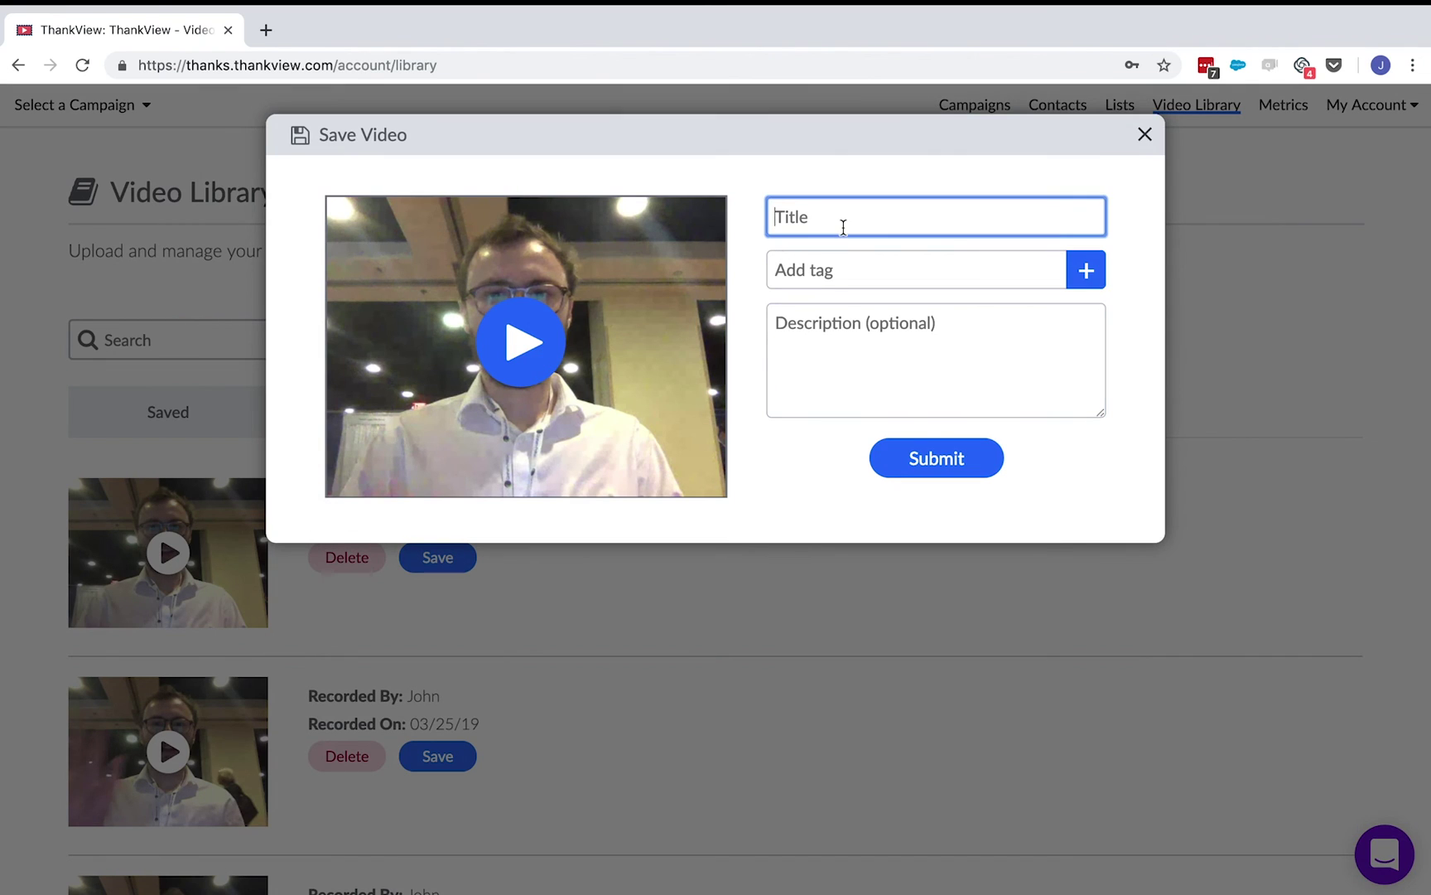
{"action": "type", "text": "Jake's Video"}
{"action": "left_click", "coordinate": [908, 282]}
{"action": "type", "text": "thankyou"}
{"action": "left_click", "coordinate": [918, 325]}
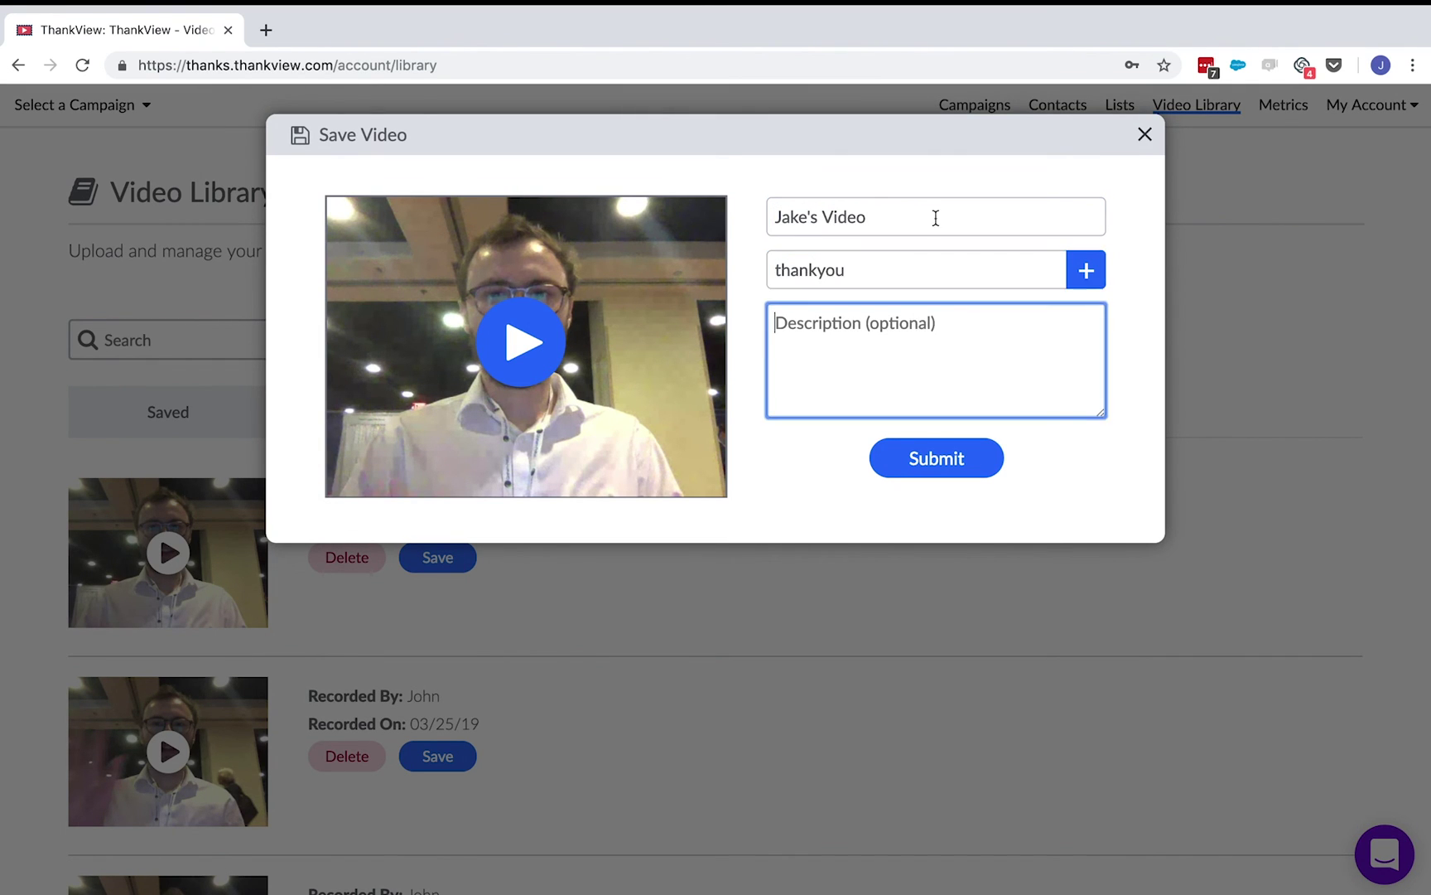
{"action": "type", "text": "Thank you video for Jake"}
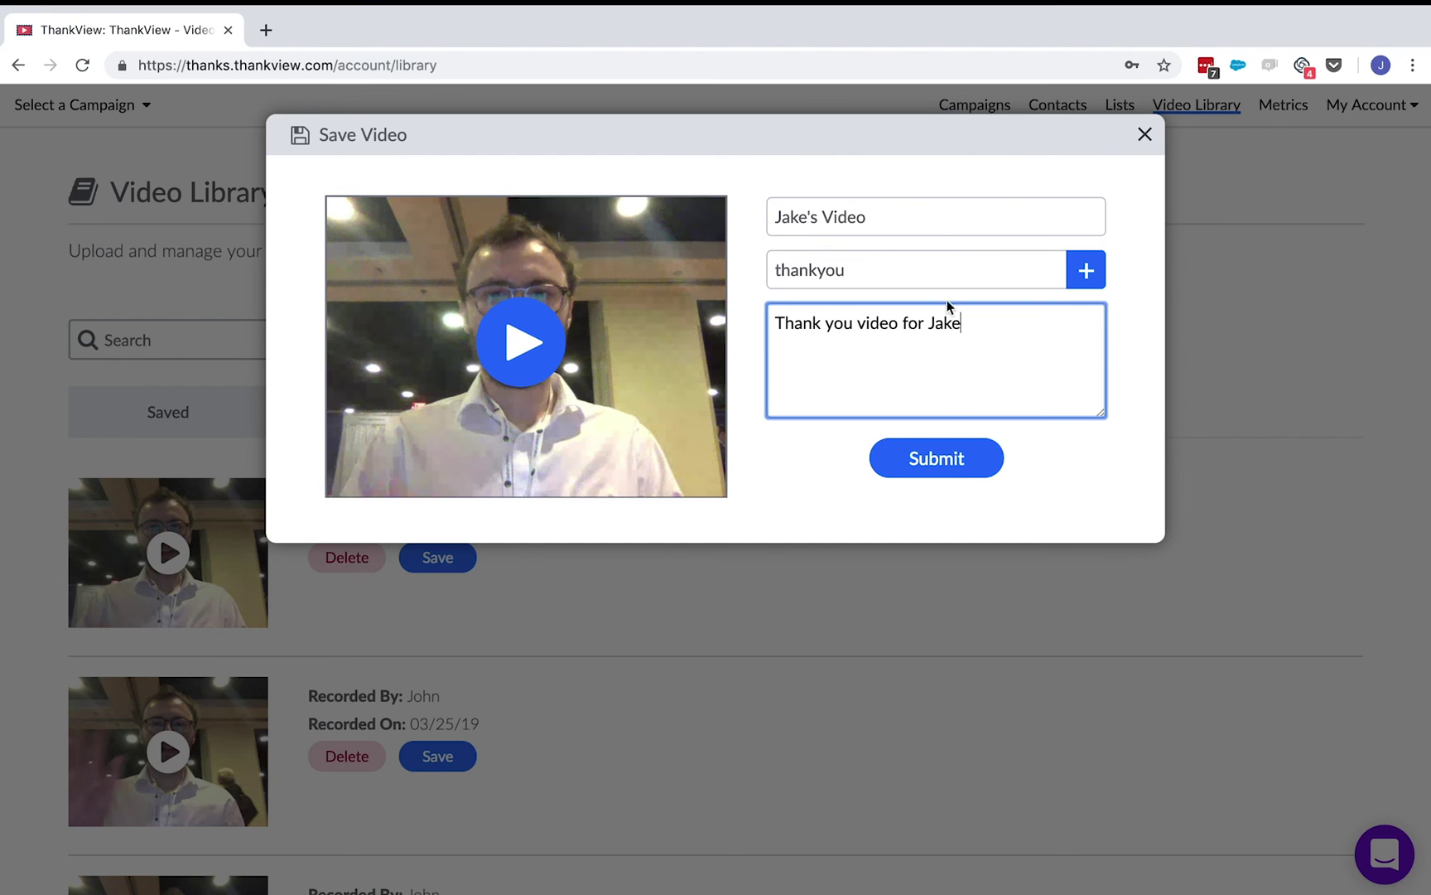
{"action": "left_click", "coordinate": [949, 451]}
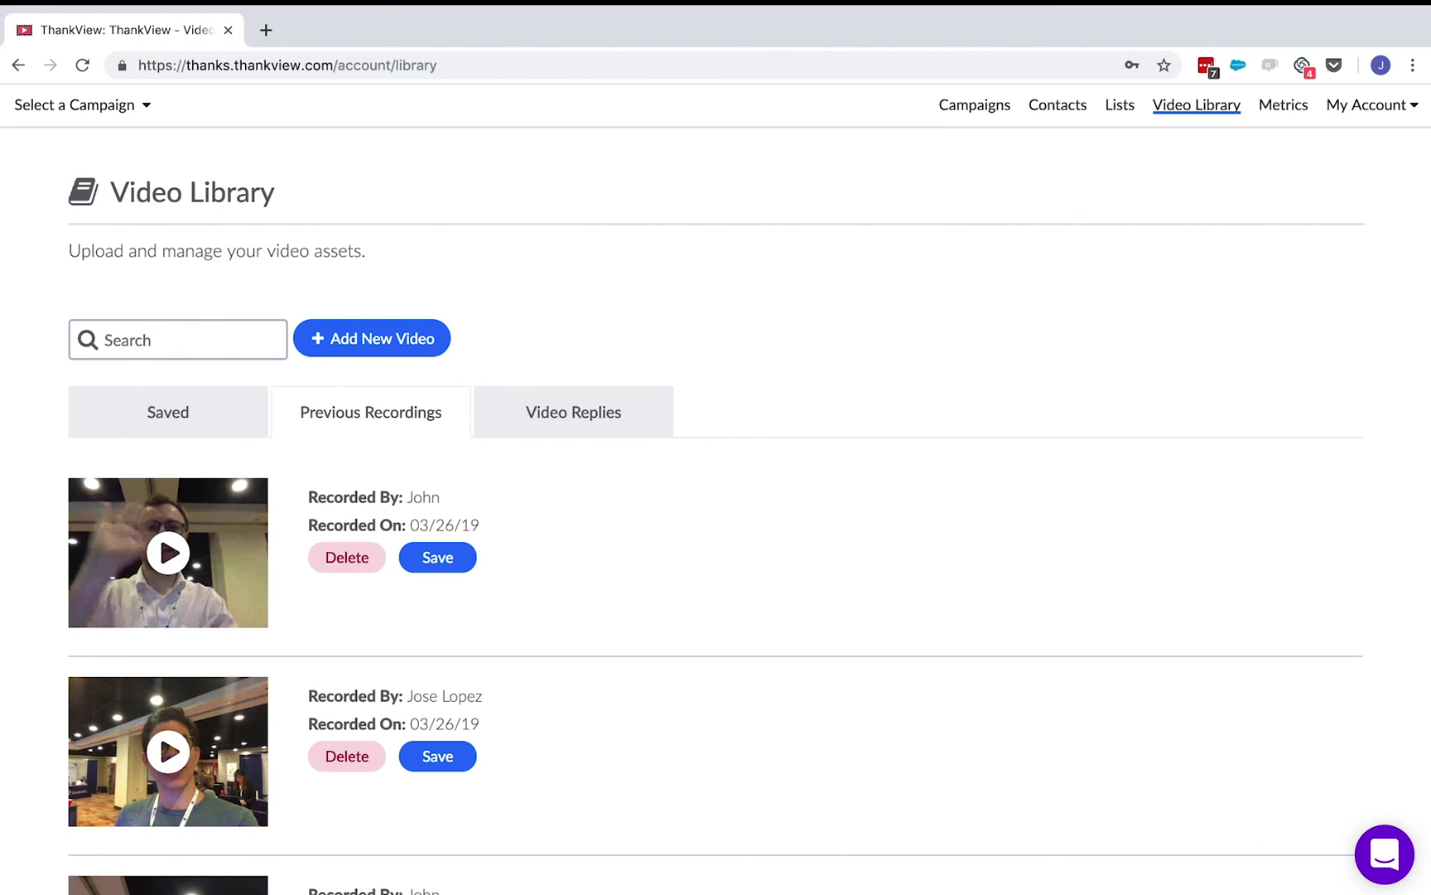
- Browse Video Replies, Previous Recordings and the new-video window, then open Metrics
{"action": "left_click", "coordinate": [593, 406]}
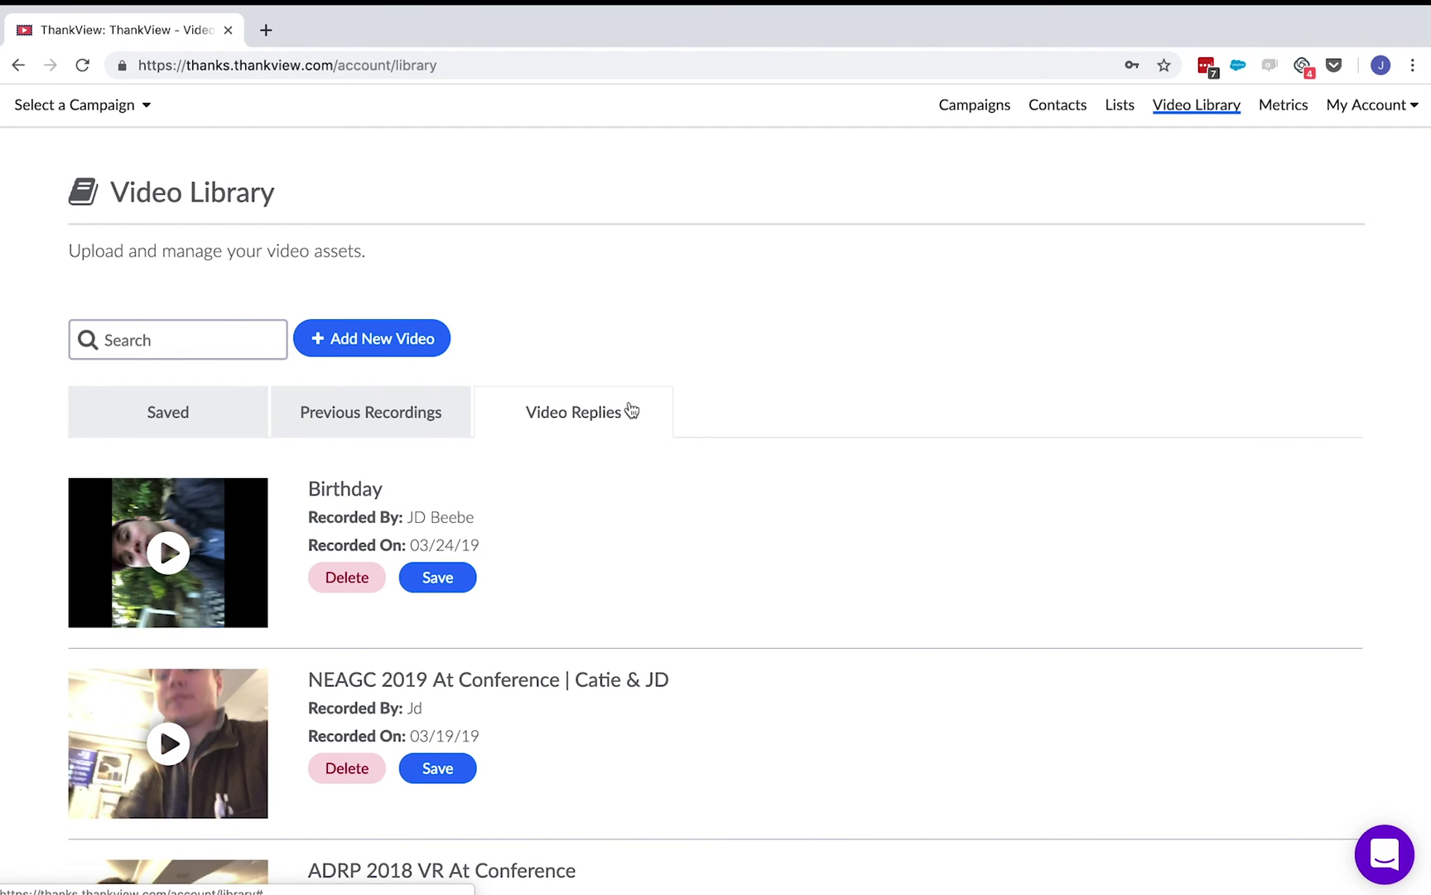
{"action": "left_click", "coordinate": [371, 412]}
{"action": "left_click", "coordinate": [374, 337]}
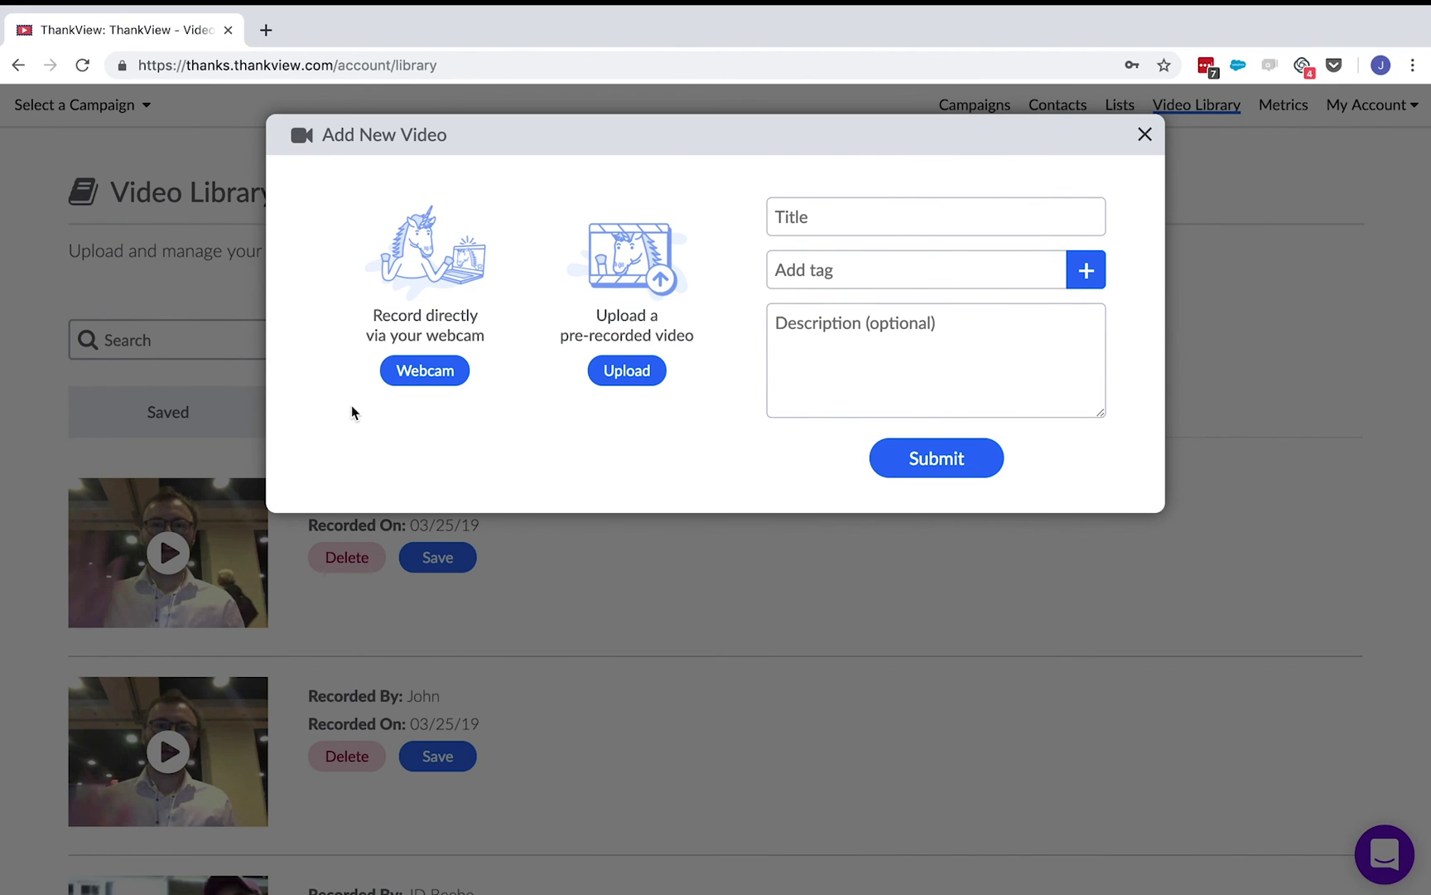
{"action": "left_click", "coordinate": [969, 828]}
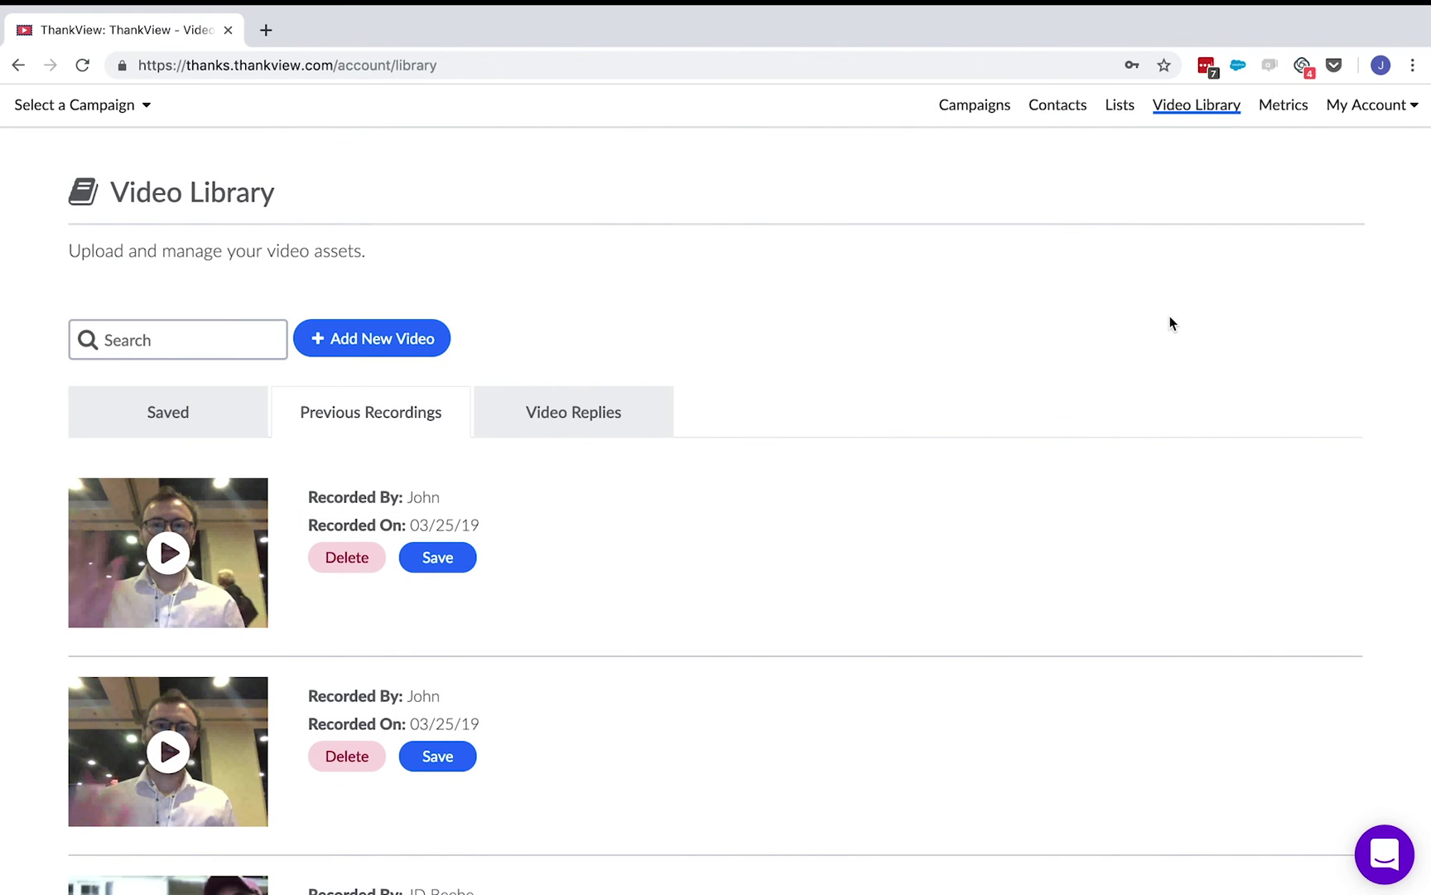
{"action": "left_click", "coordinate": [1284, 106]}
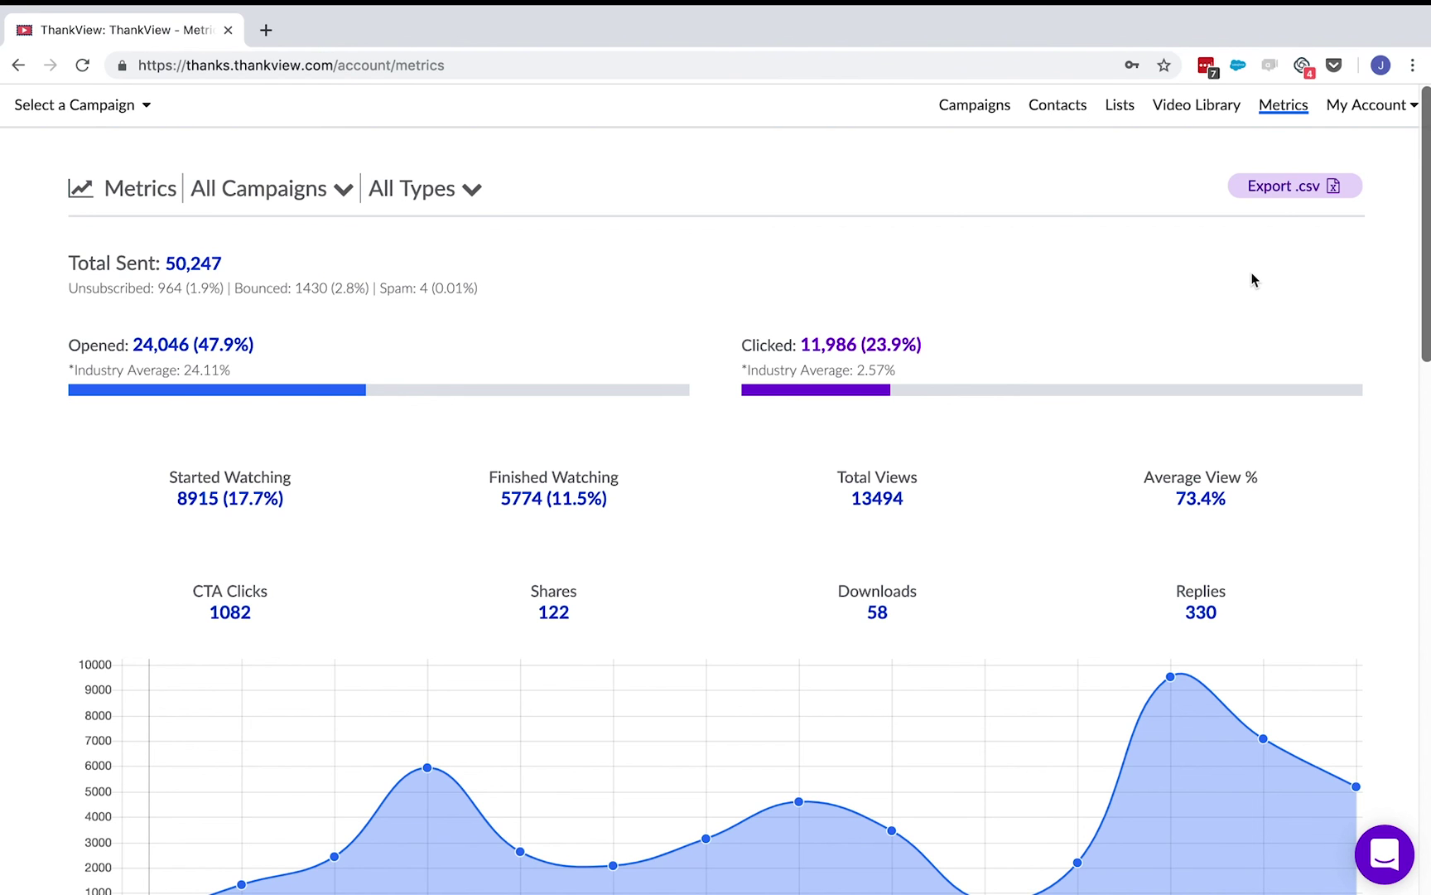
- Limit metrics to the Welcome To ThankView campaign and the Thank Yous campaign type
{"action": "scroll", "coordinate": [709, 540], "scroll_direction": "down", "scroll_amount": 15}
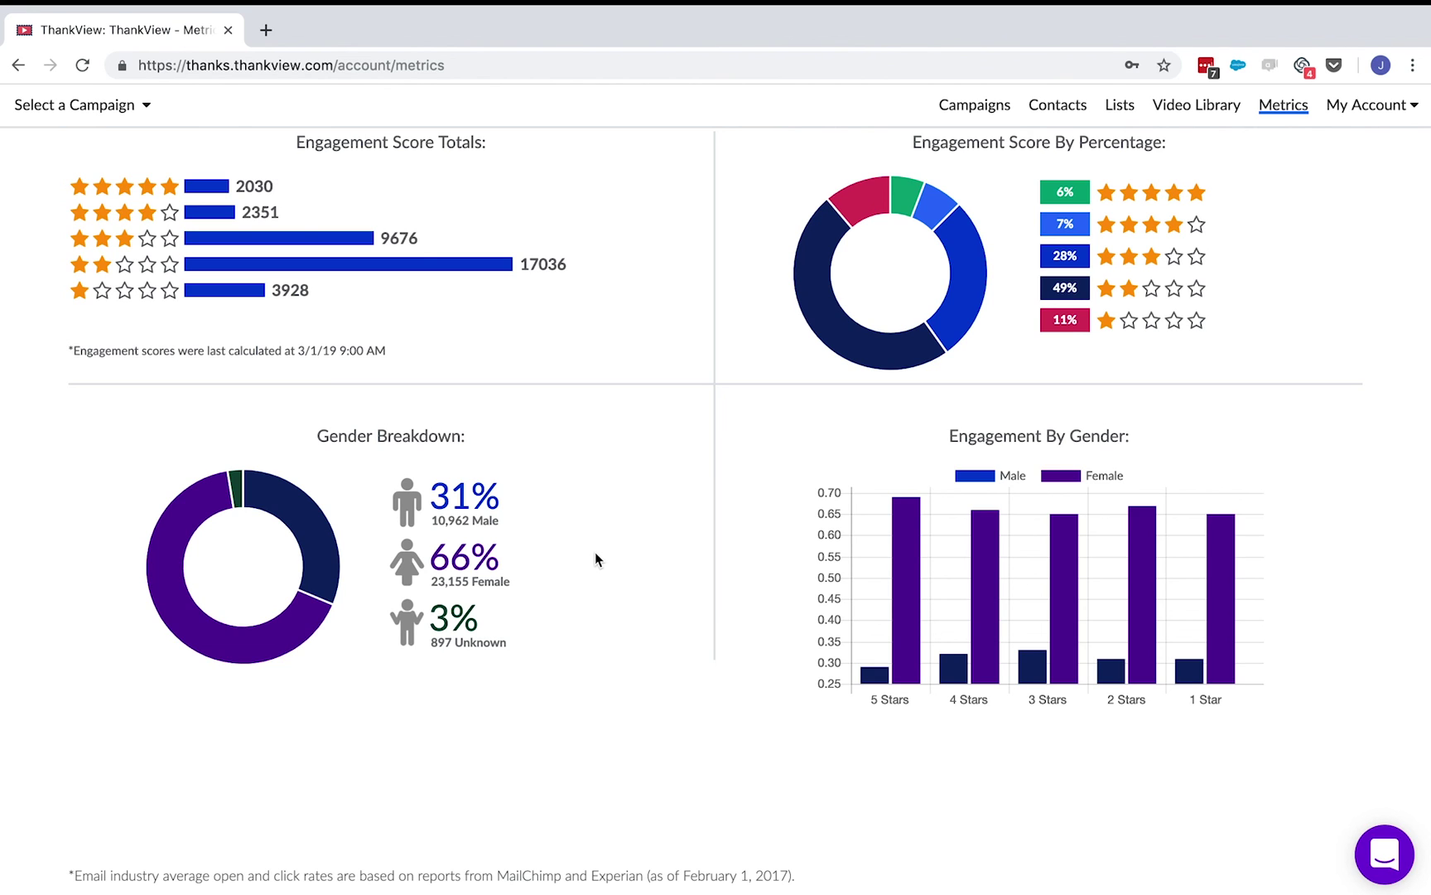
{"action": "scroll", "coordinate": [595, 552], "scroll_direction": "up", "scroll_amount": 15}
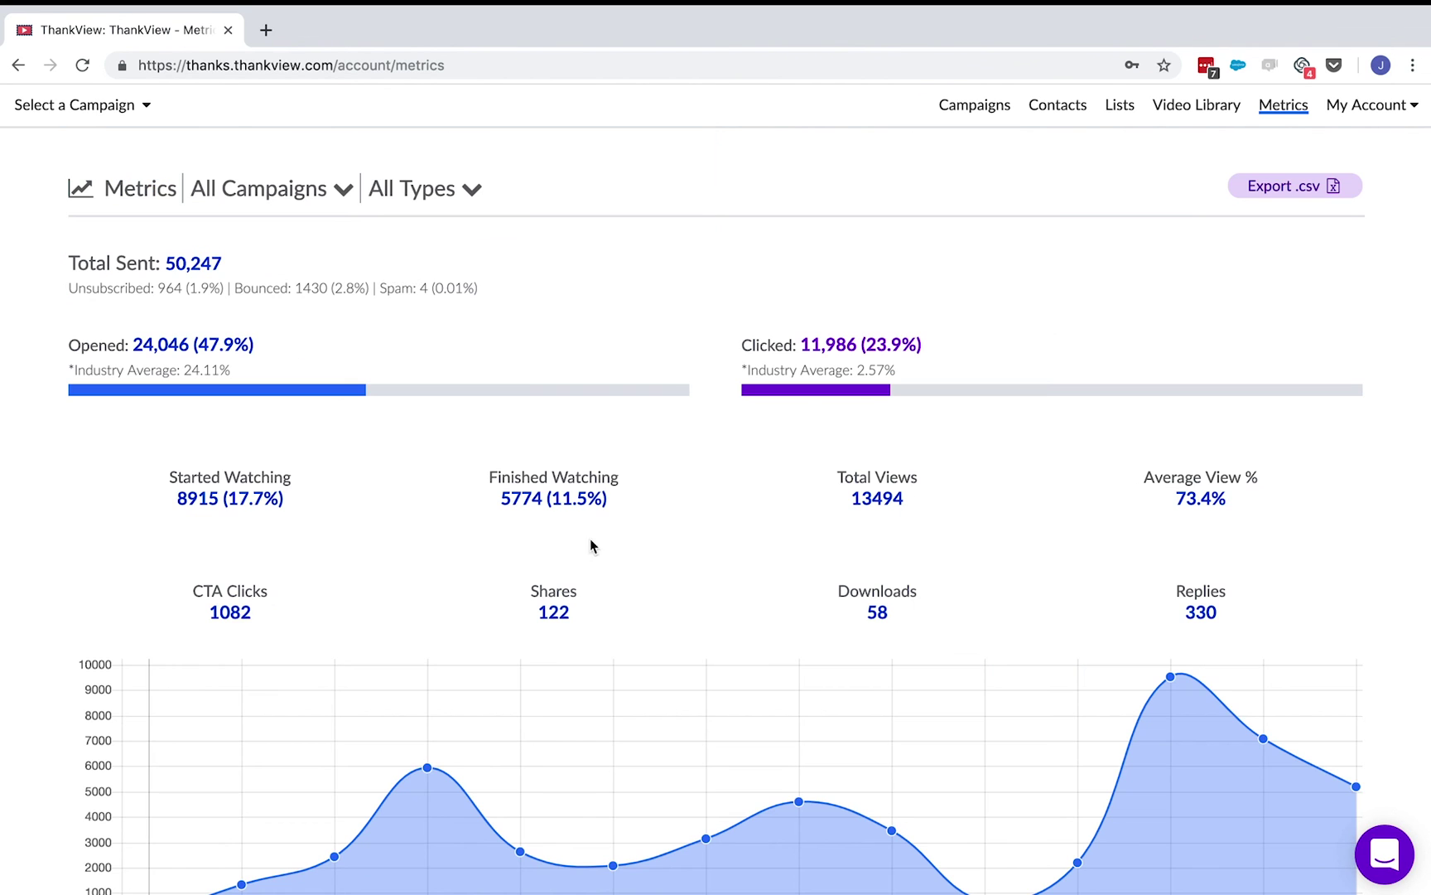
{"action": "left_click", "coordinate": [327, 197]}
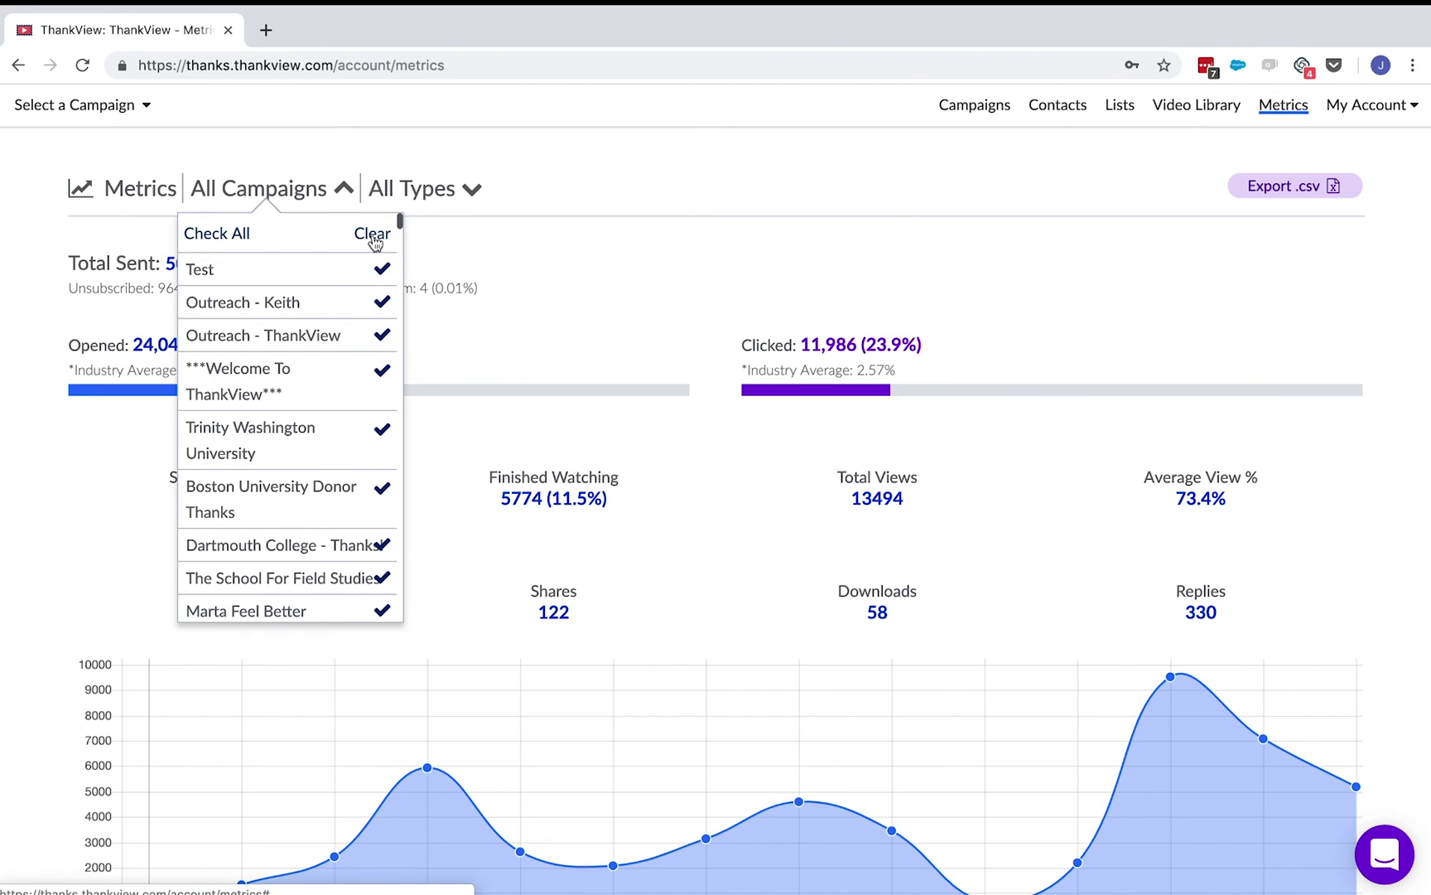
{"action": "left_click", "coordinate": [373, 235]}
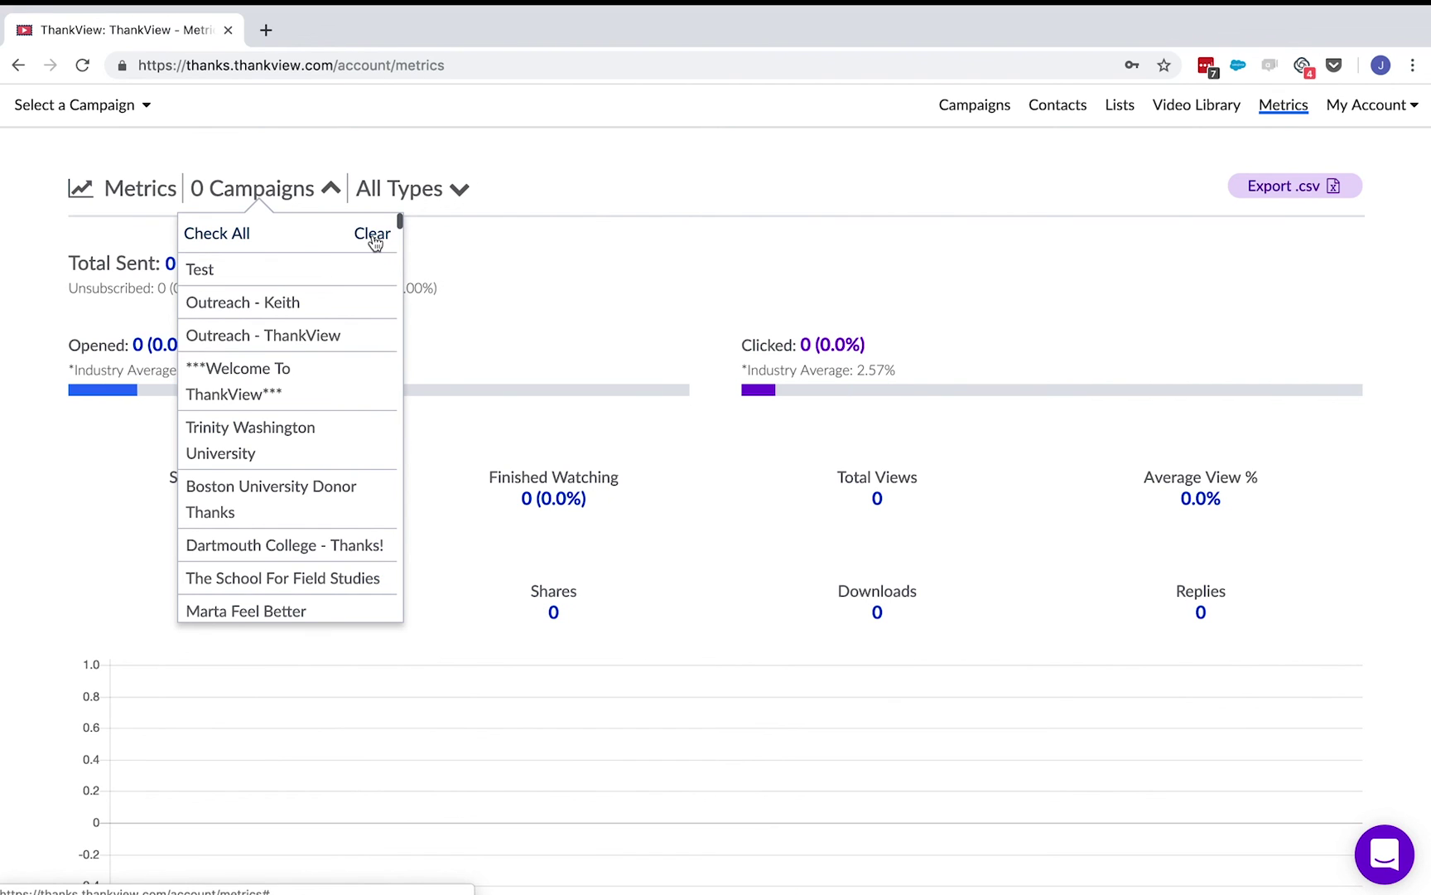
{"action": "left_click", "coordinate": [375, 390]}
{"action": "left_click", "coordinate": [575, 188]}
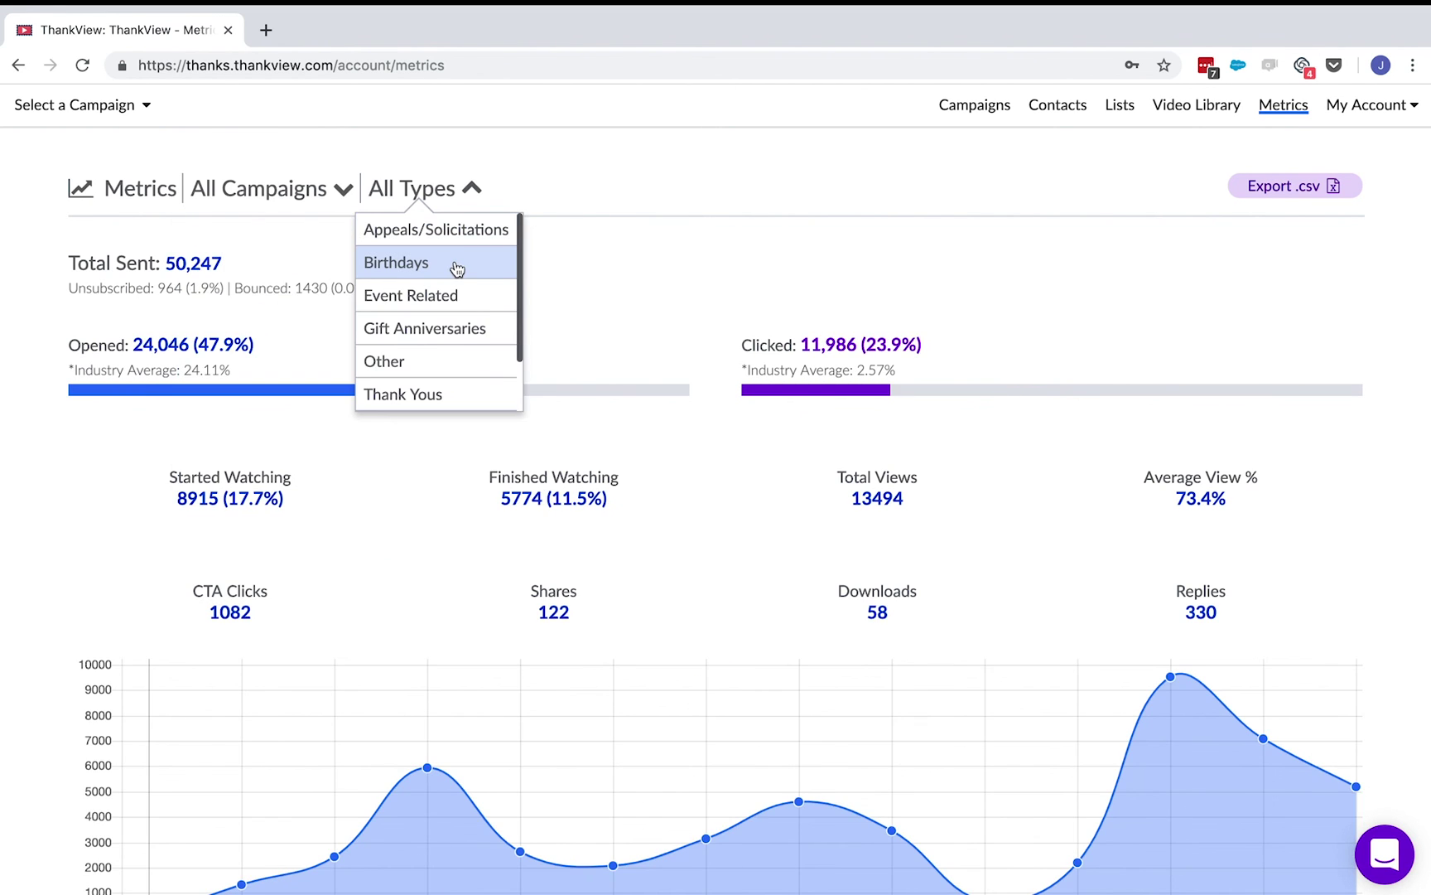
{"action": "left_click", "coordinate": [439, 396]}
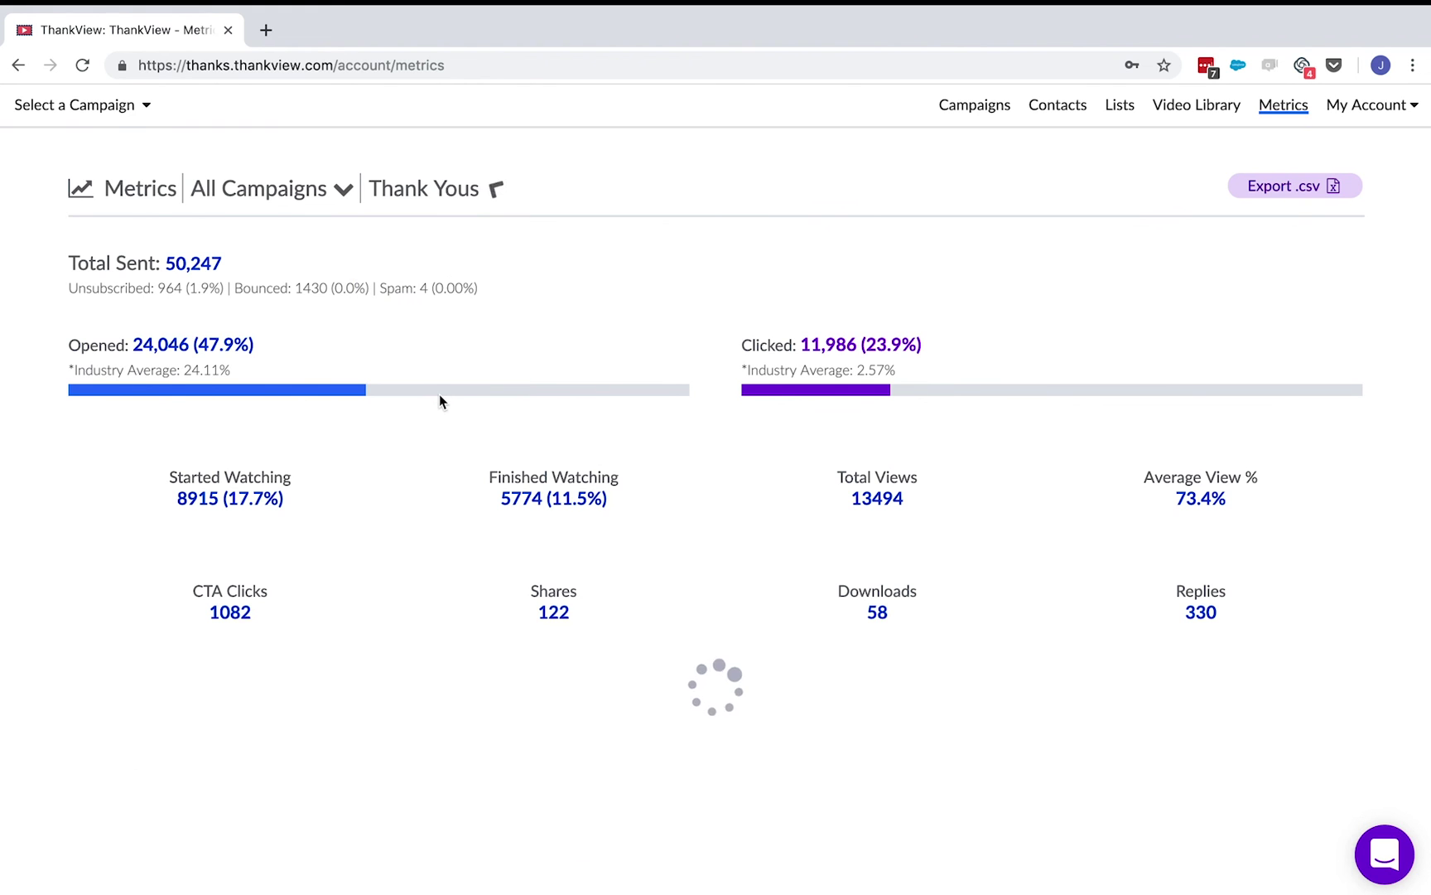
- Return to the campaigns list and bring up the Add User form
{"action": "left_click", "coordinate": [975, 104]}
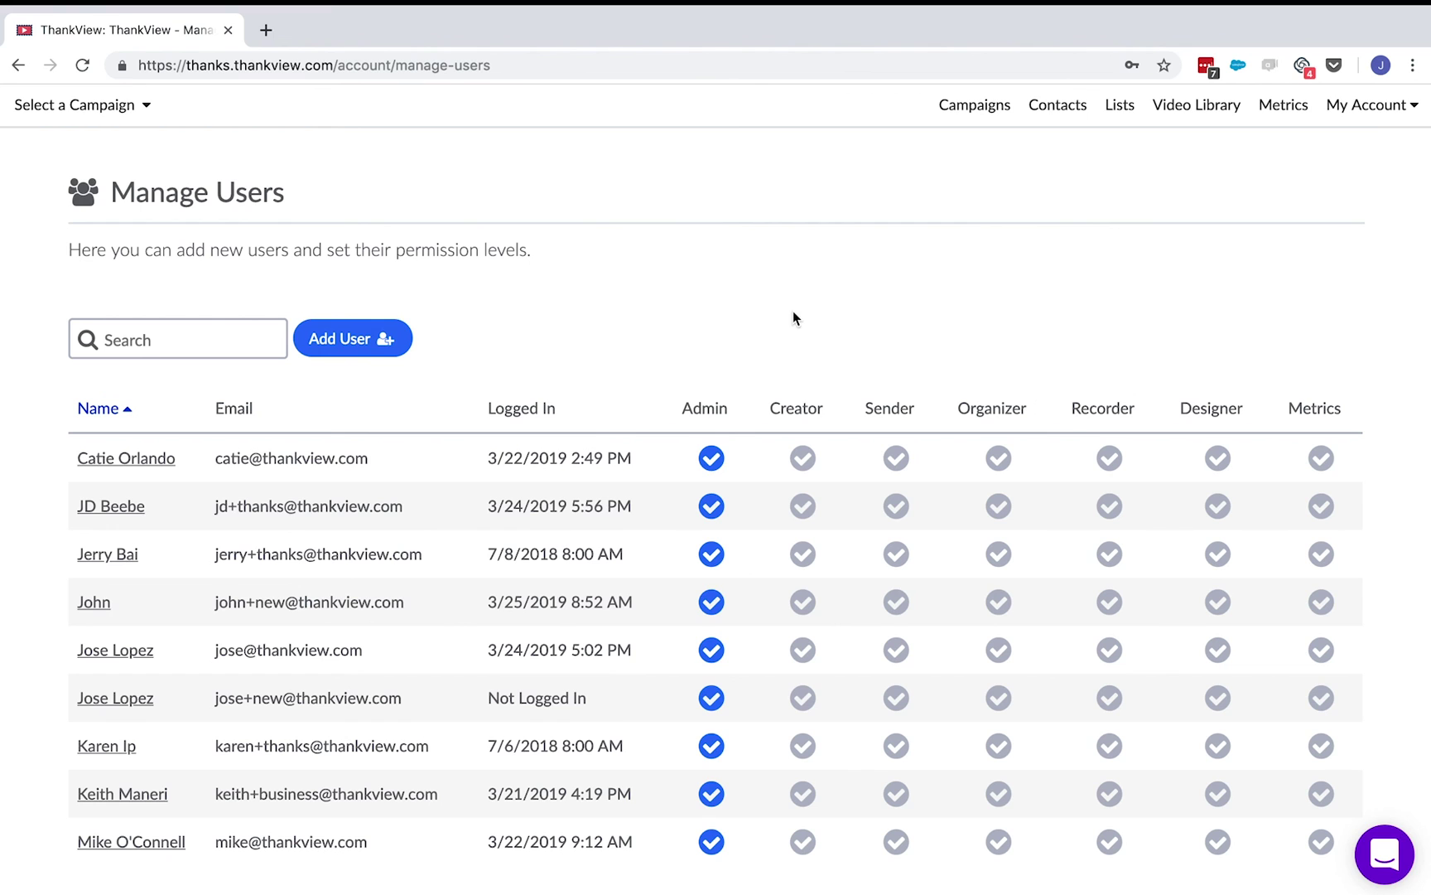
{"action": "left_click", "coordinate": [322, 340]}
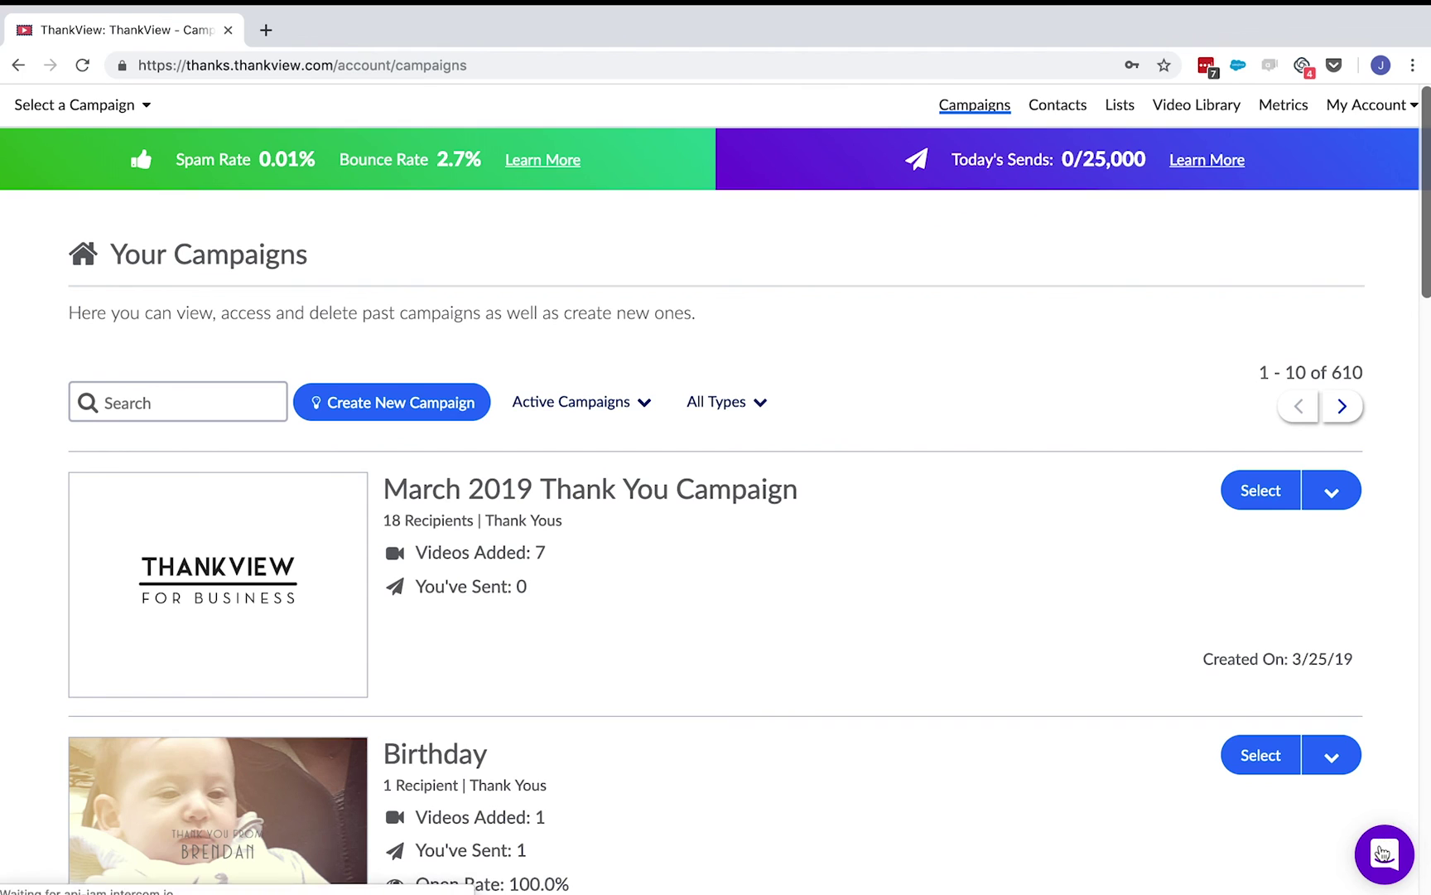
- Open the ThankView support messenger panel over the campaigns list
{"action": "left_click", "coordinate": [1383, 853]}
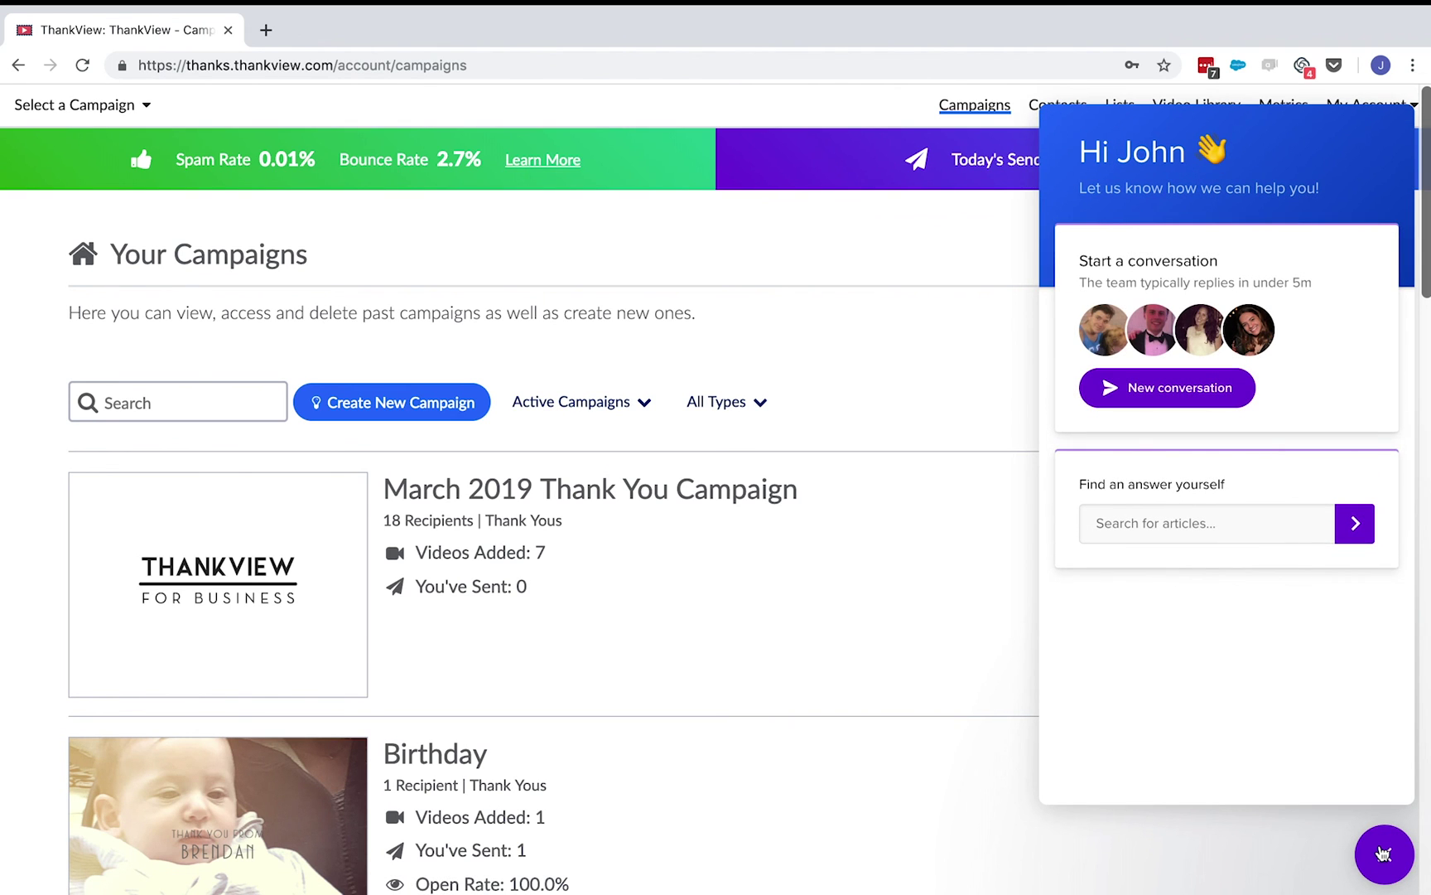